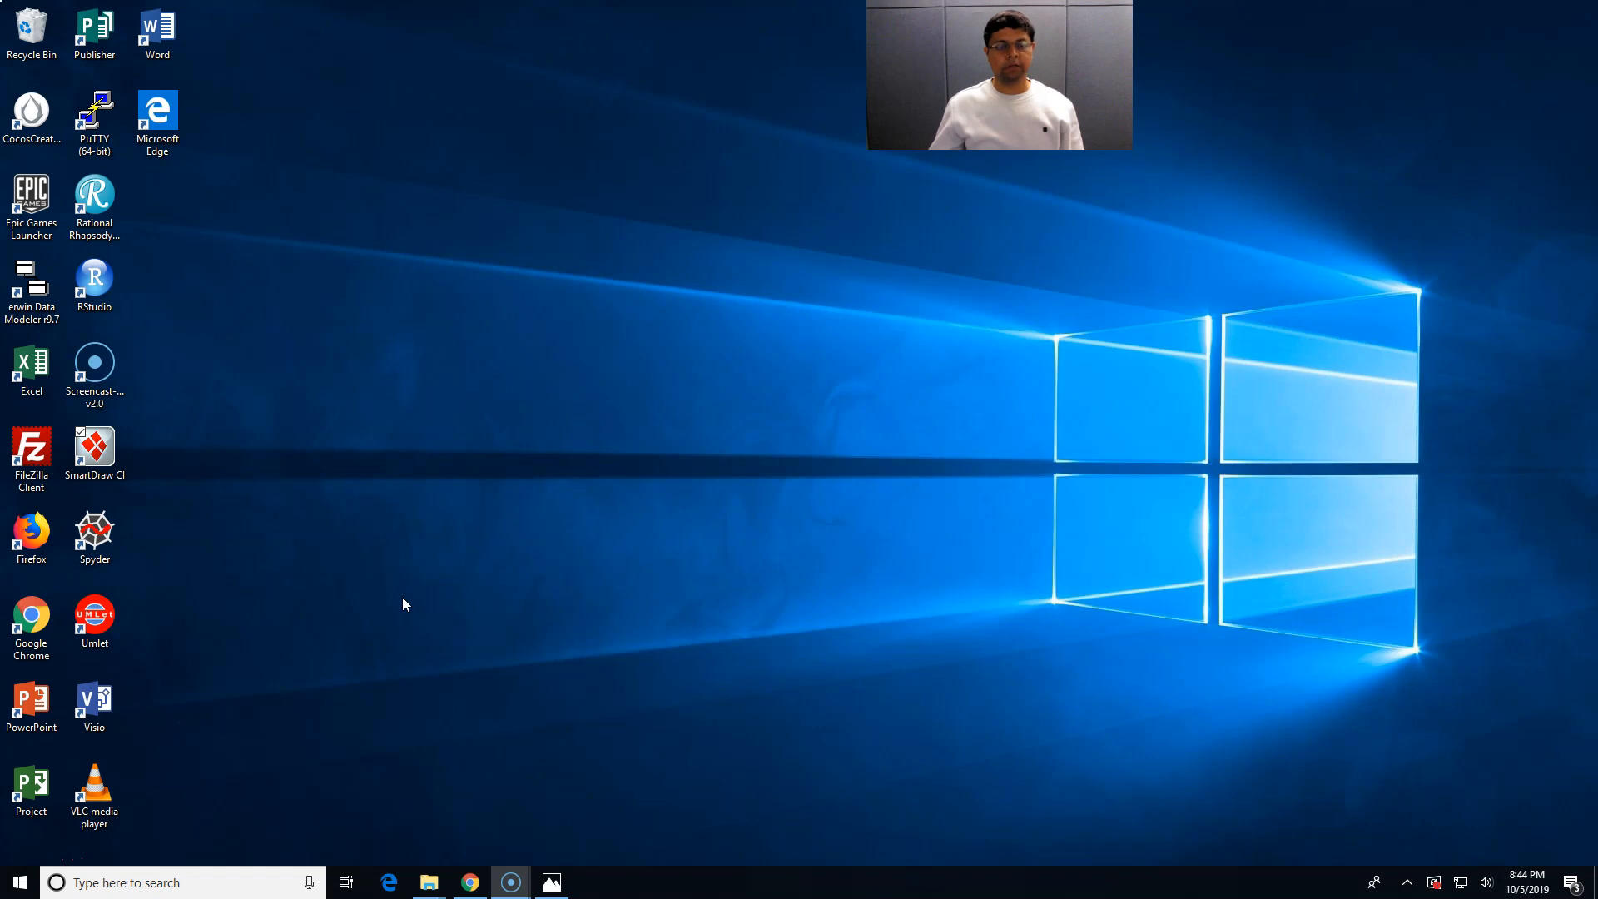
# Launch SmartDraw and create a new diagram from the Data Flow Diagram template.
pyautogui.click(307, 573)
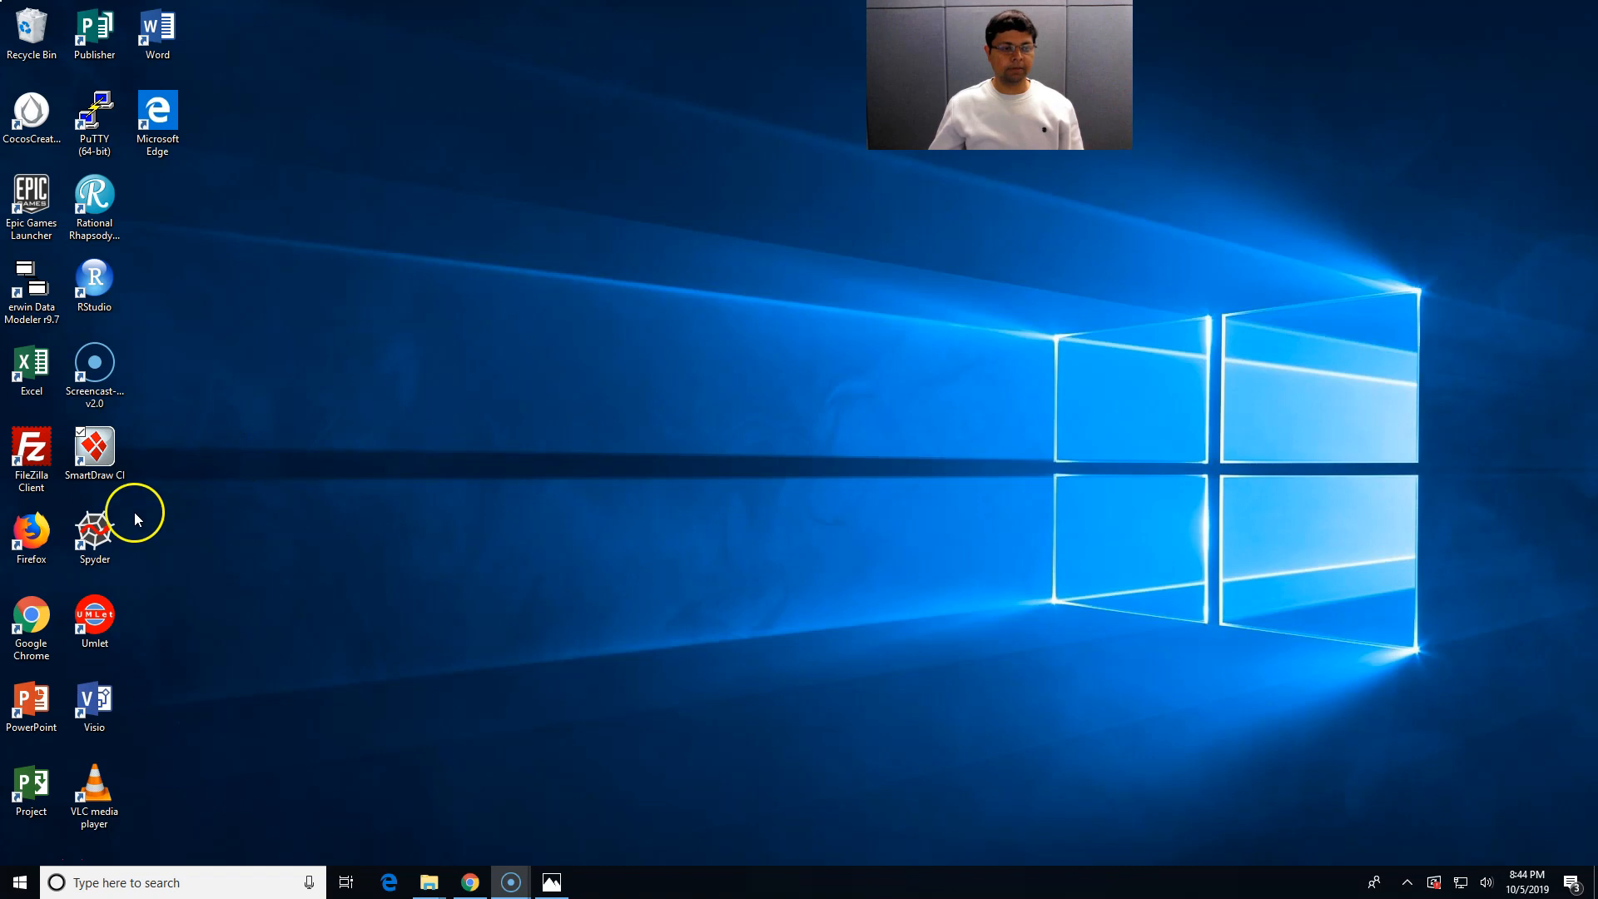
pyautogui.click(117, 466)
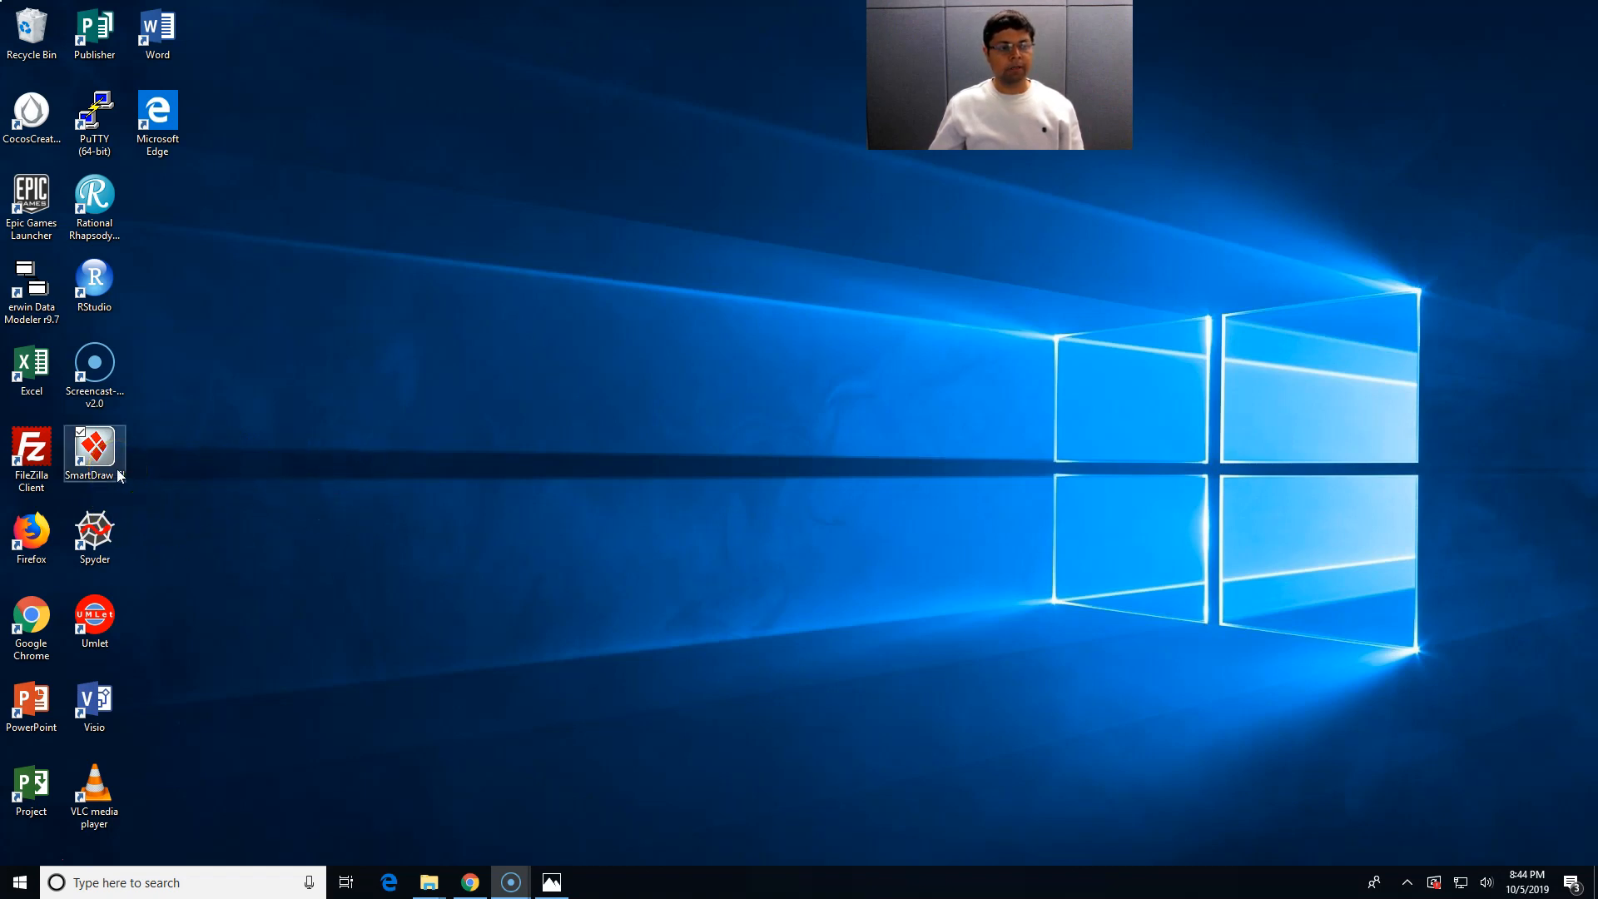
pyautogui.doubleClick(117, 470)
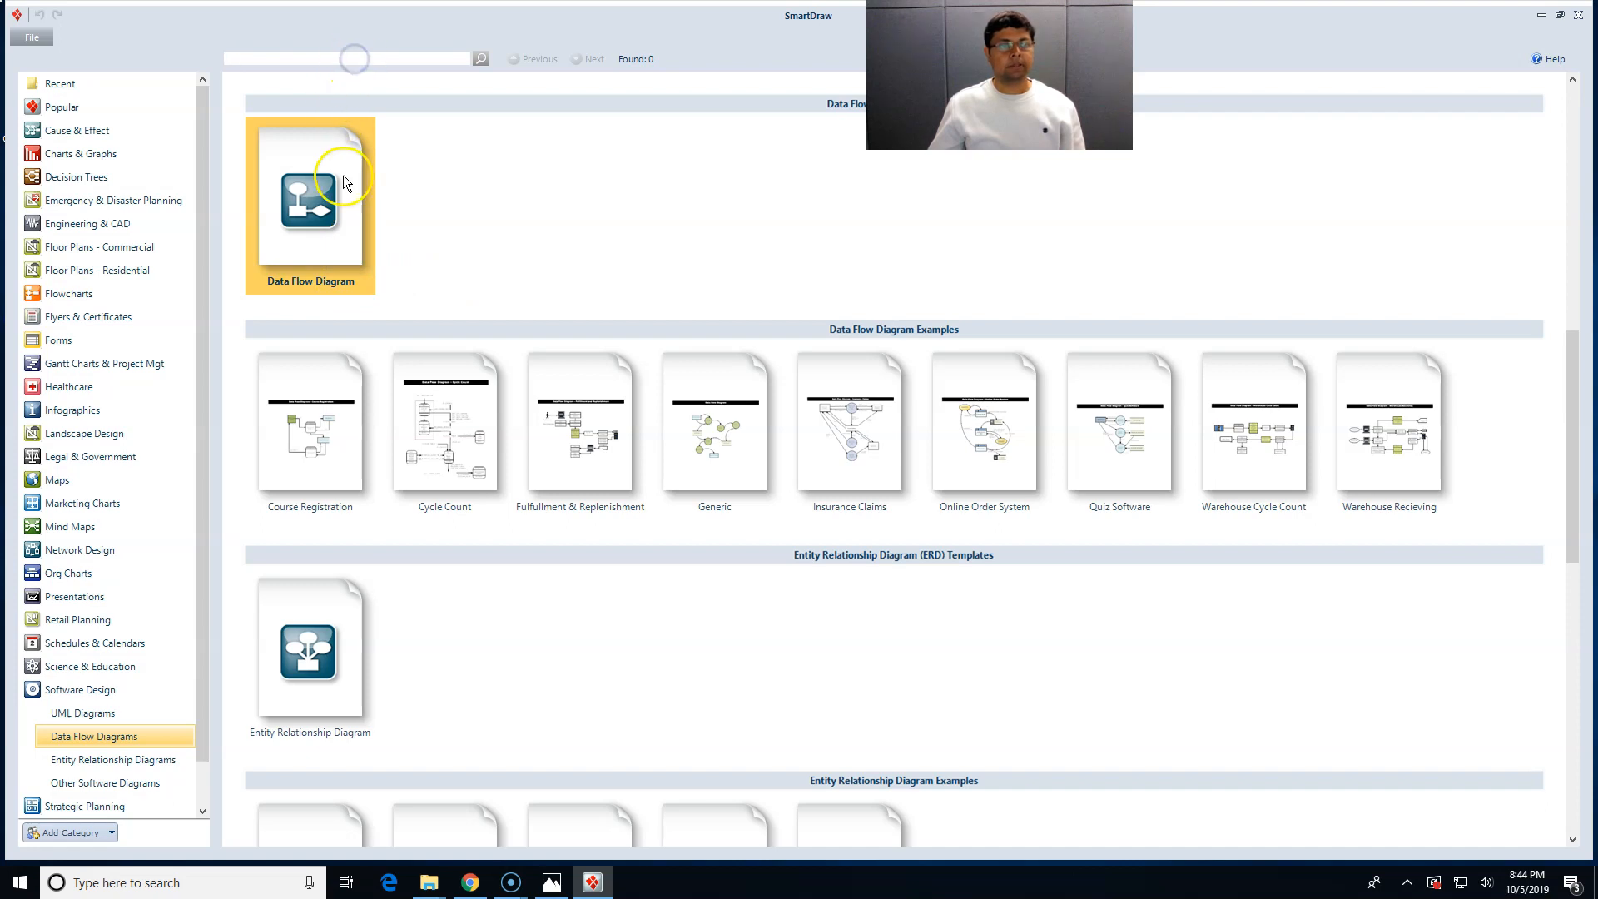
pyautogui.write('Data')
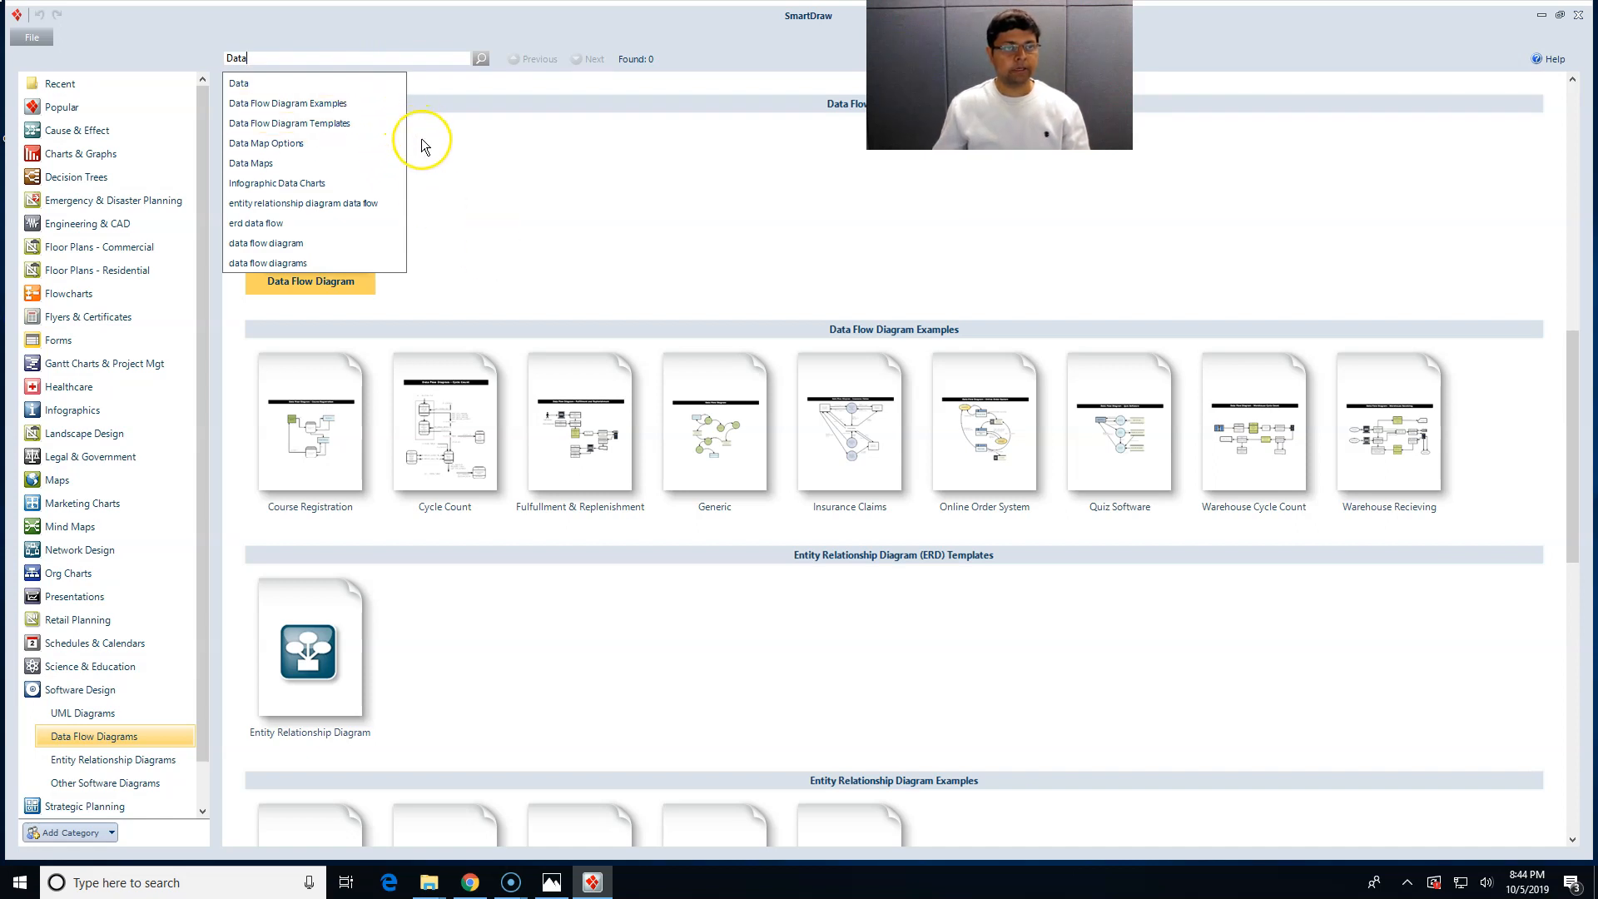
pyautogui.click(459, 235)
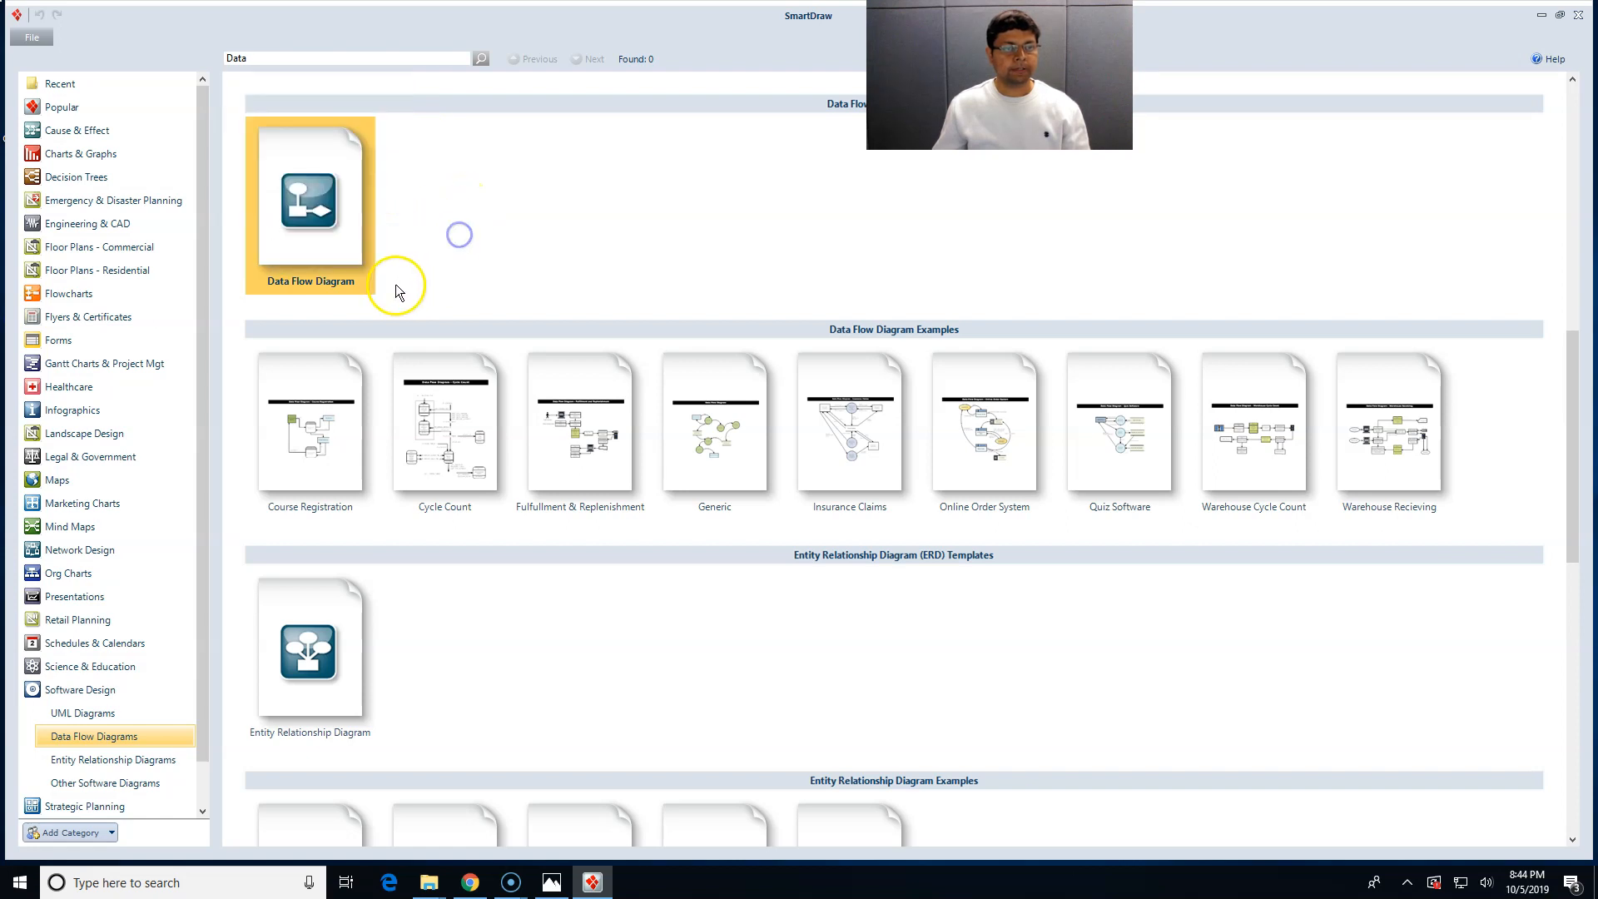
pyautogui.doubleClick(315, 232)
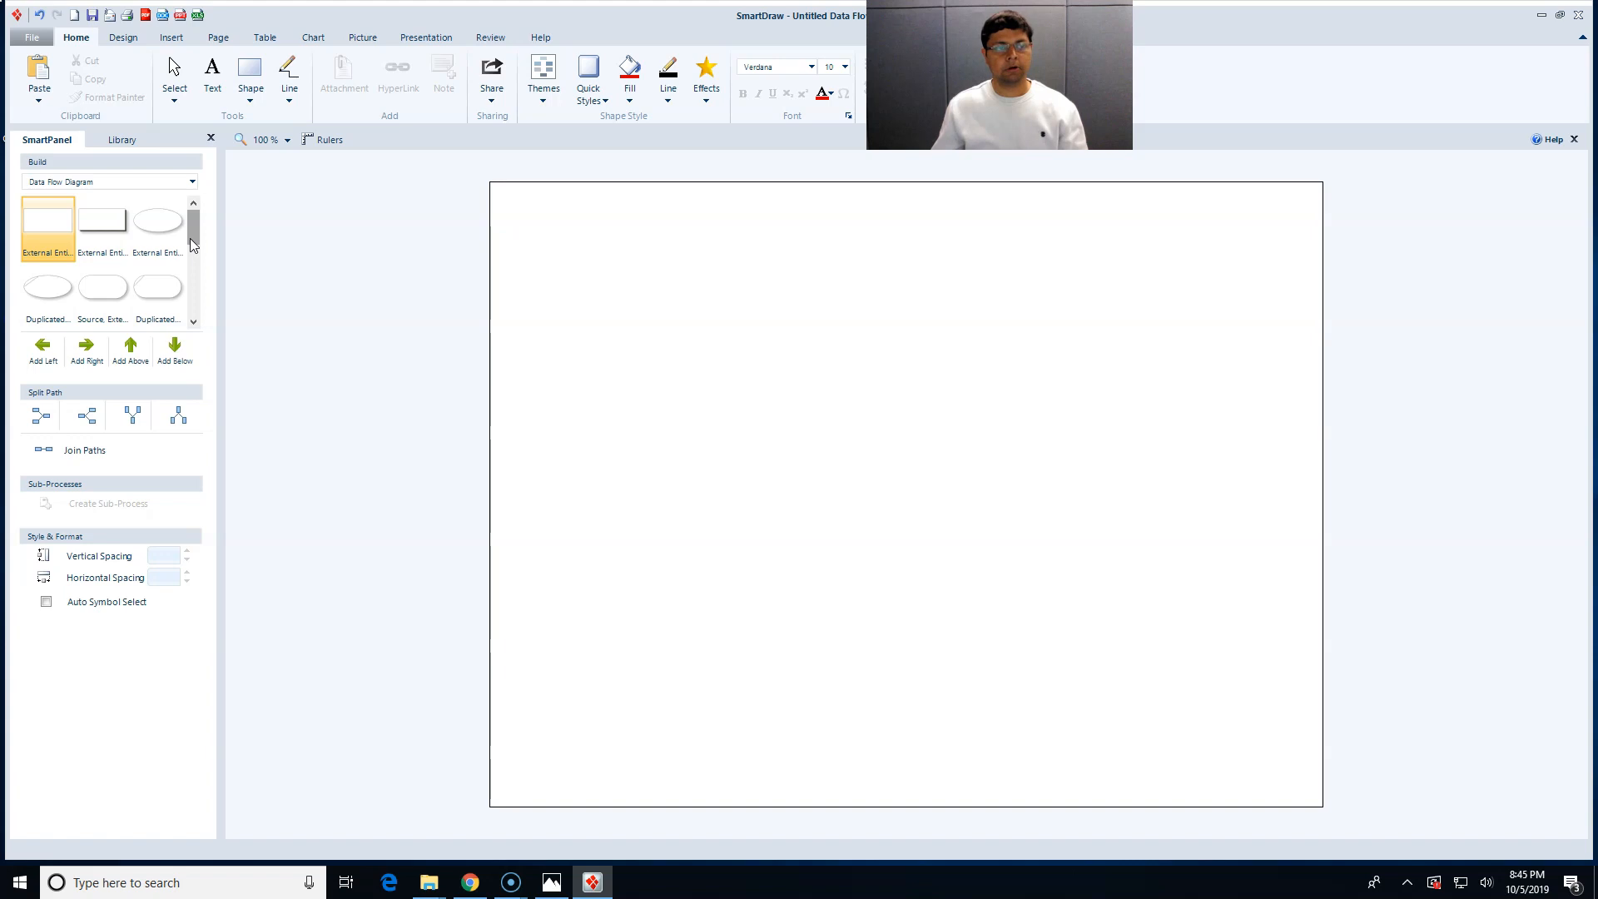
# Place an External Entity - 1 symbol in the upper-left area of the page.
pyautogui.click(58, 254)
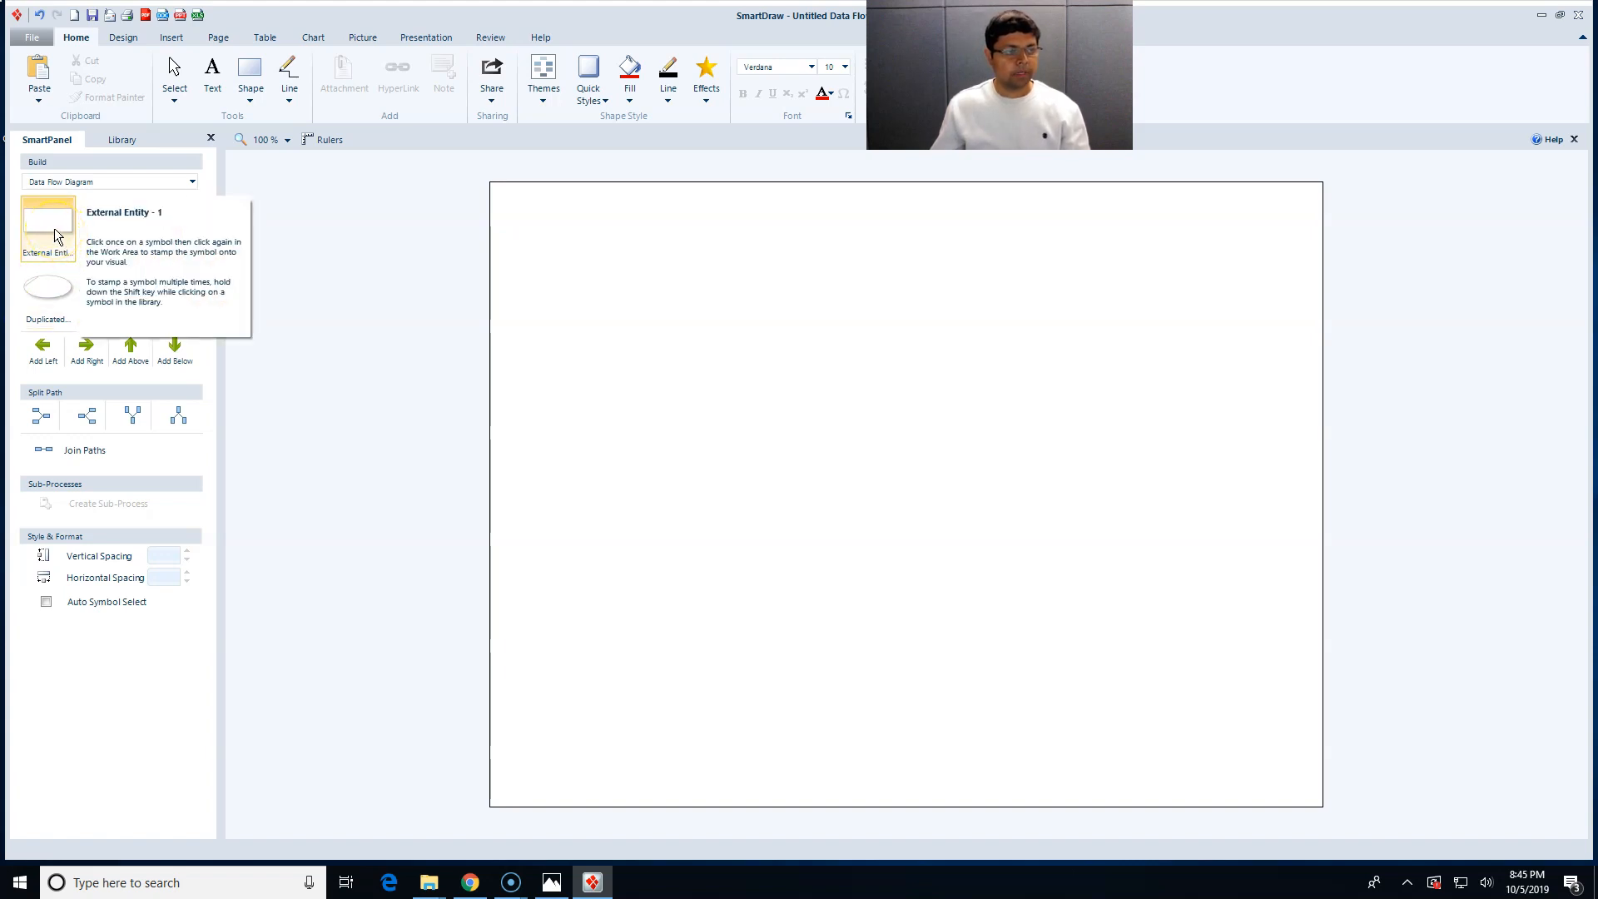
pyautogui.click(610, 293)
pyautogui.moveTo(674, 342)
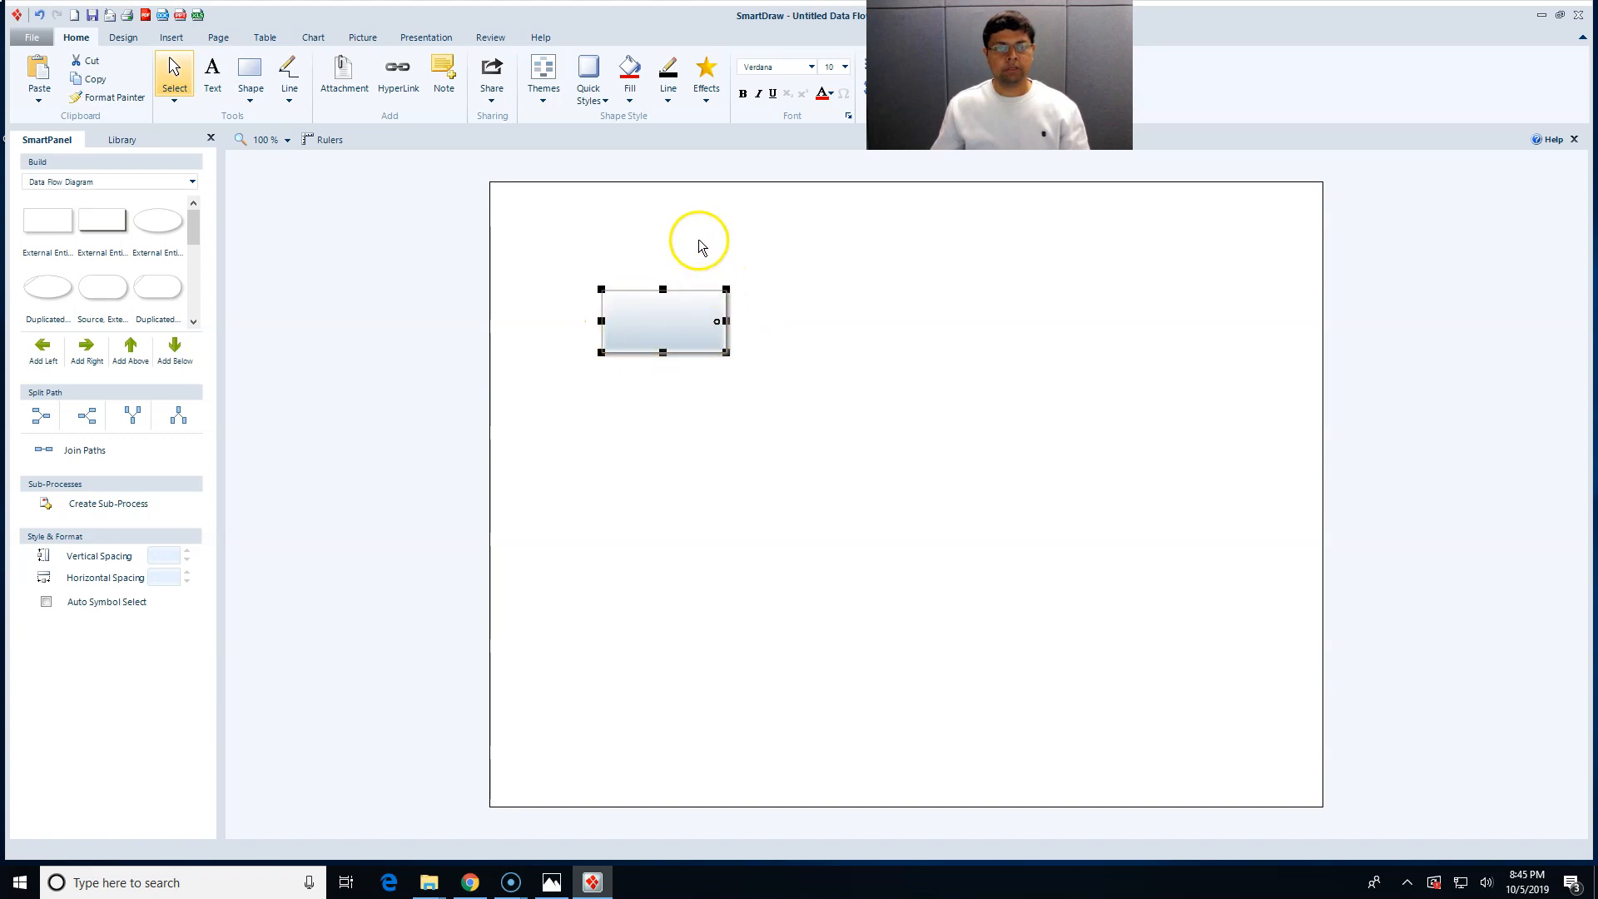
# Apply the No Inside Glow effect to the external entity box.
pyautogui.click(710, 97)
pyautogui.click(706, 101)
pyautogui.click(707, 95)
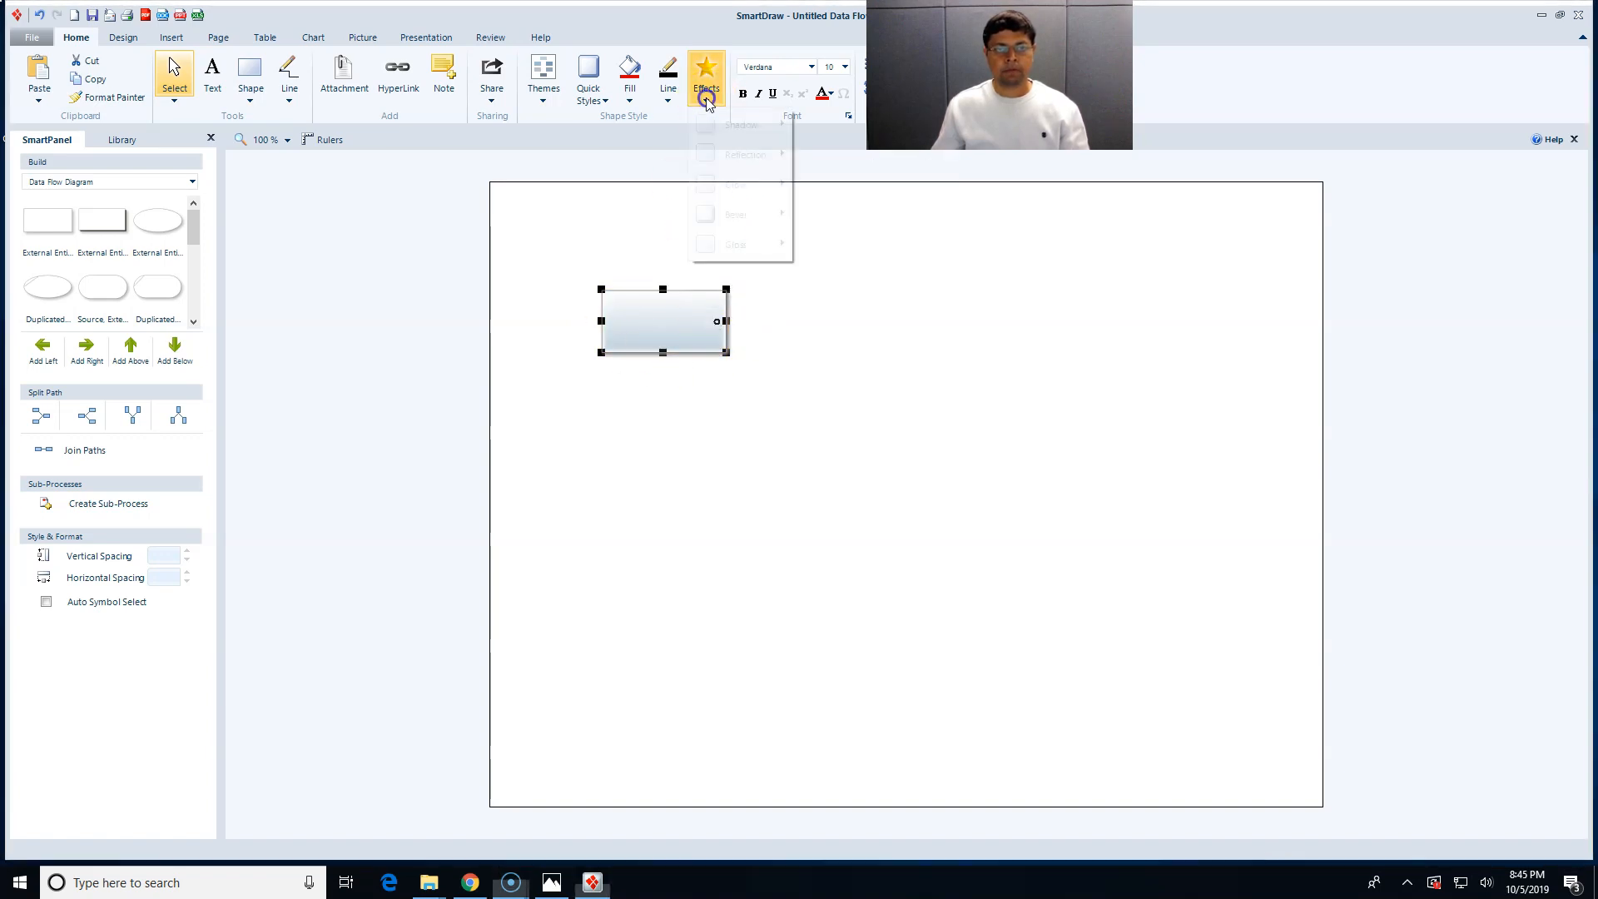
pyautogui.moveTo(737, 185)
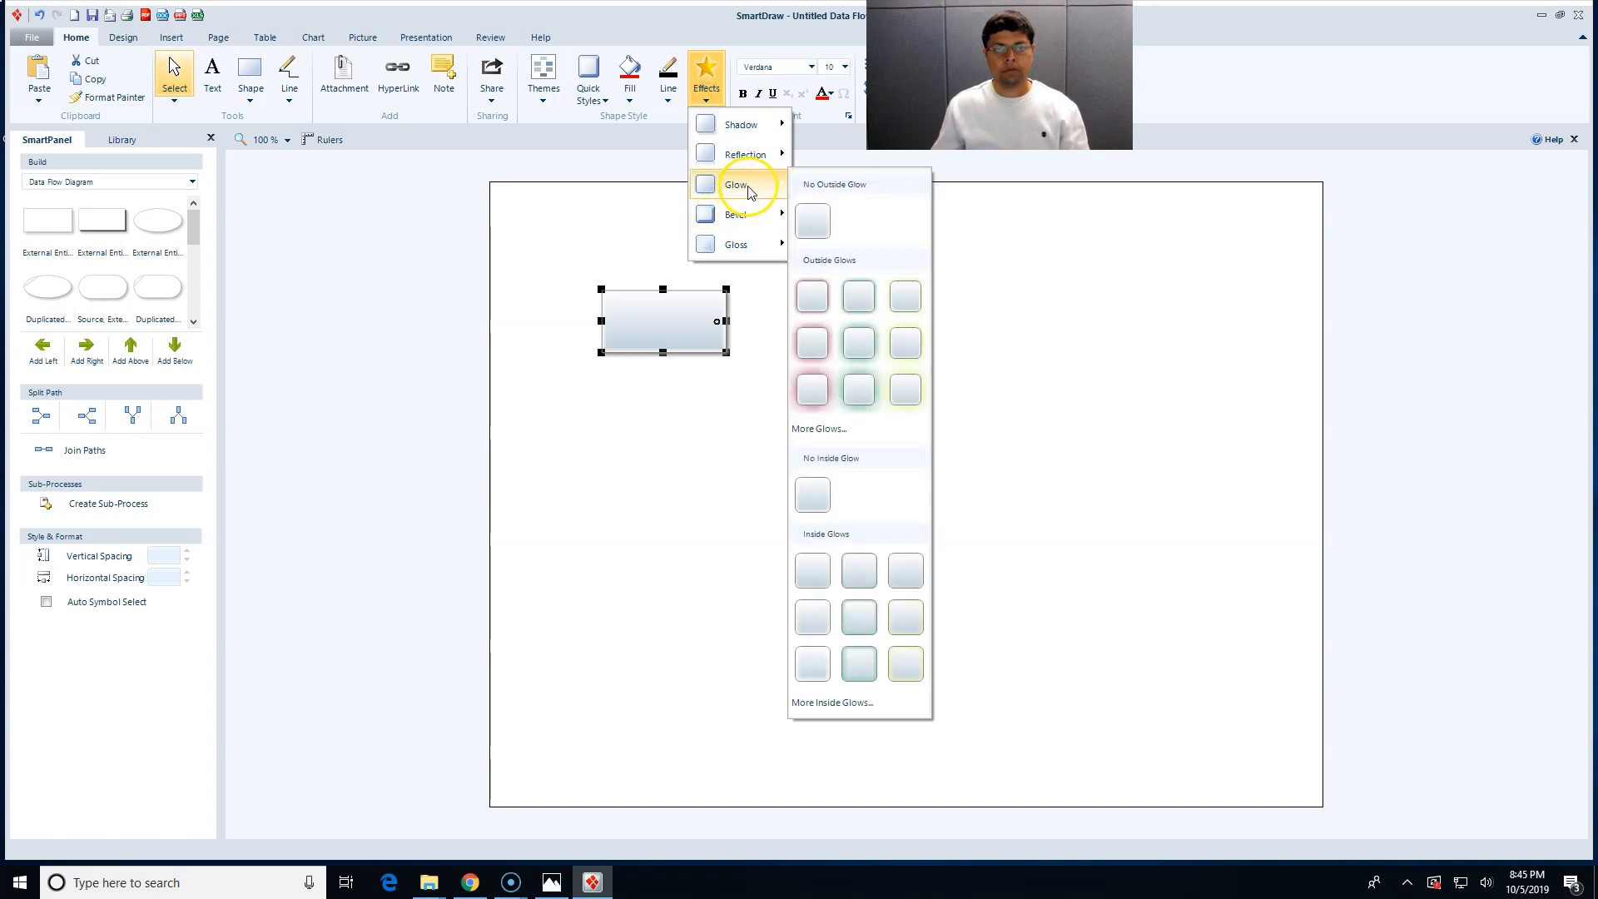
pyautogui.click(815, 505)
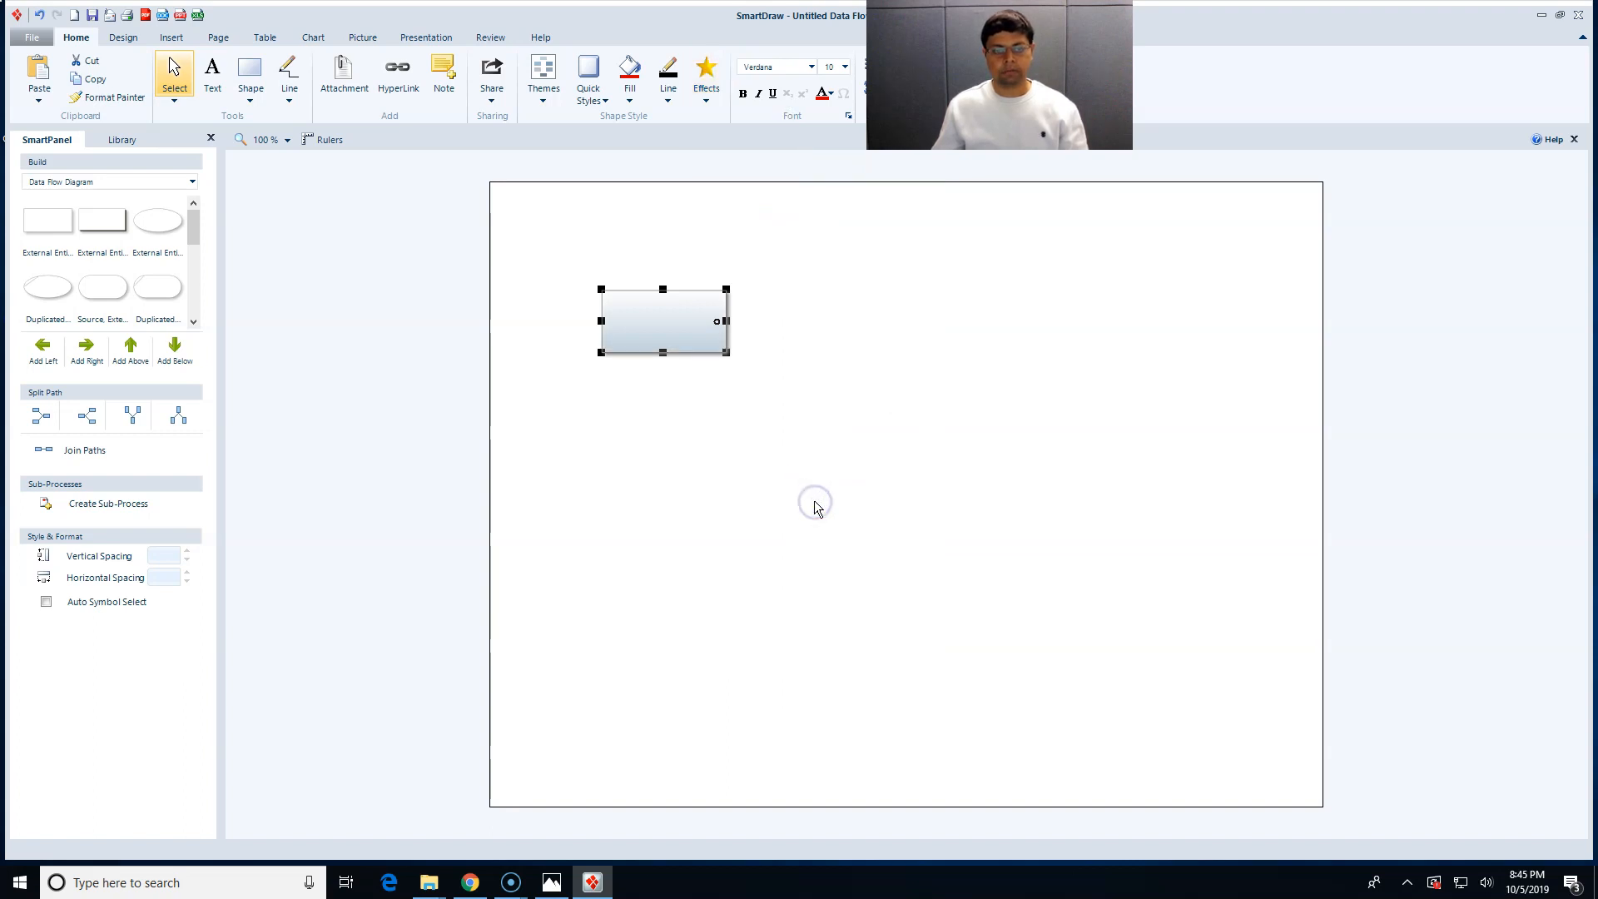
# Change the external entity box's fill to a solid light blue with no gradient.
pyautogui.click(629, 98)
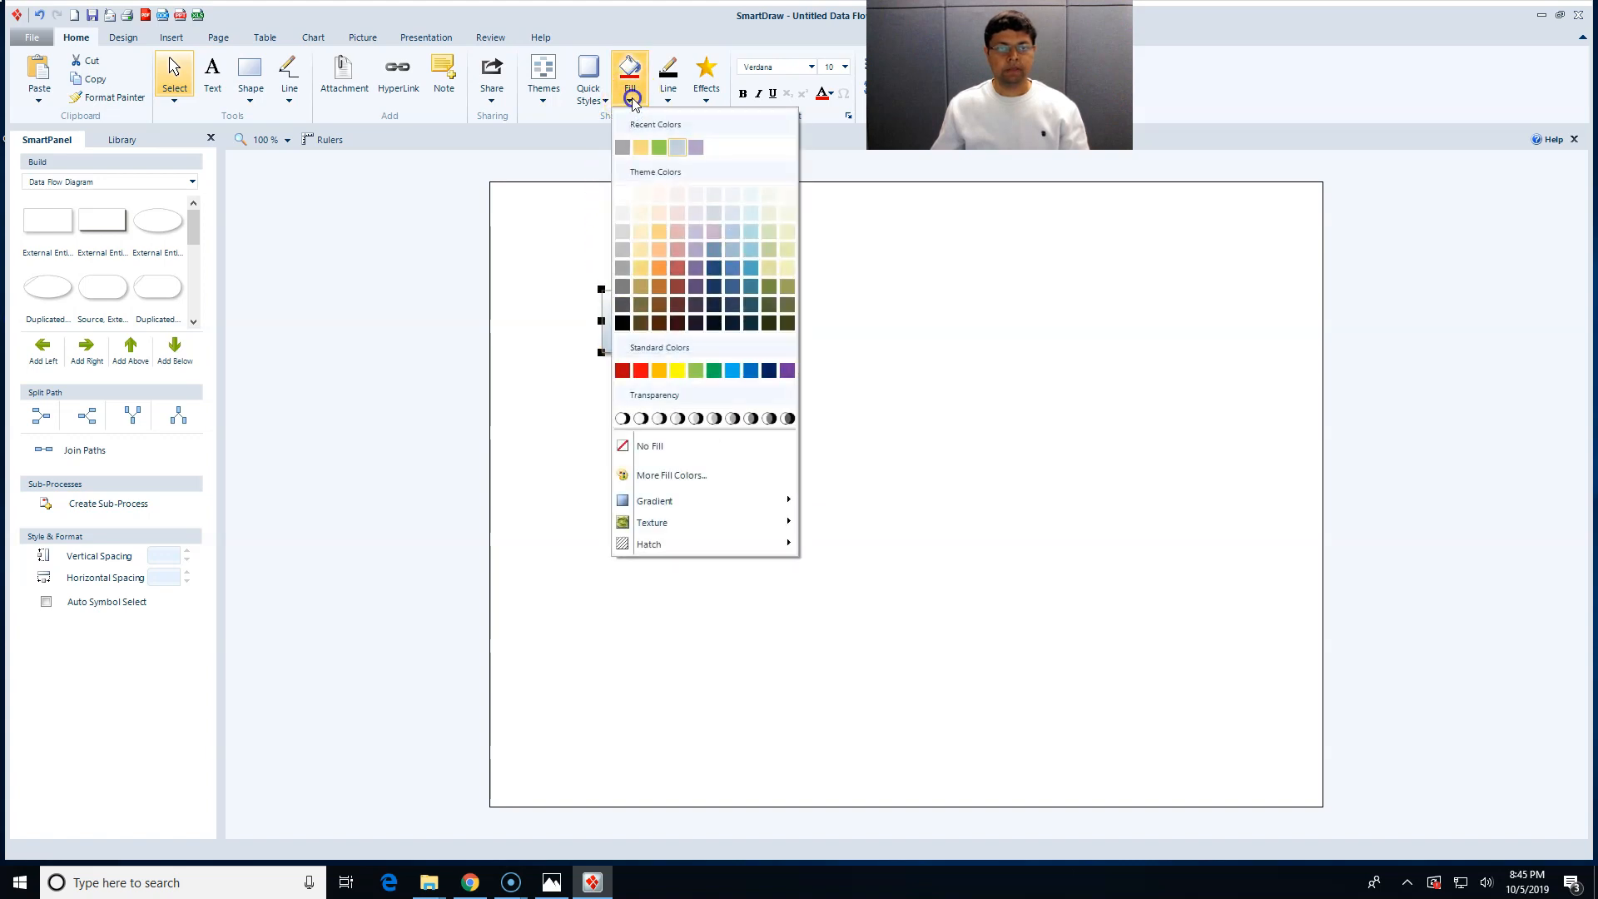
pyautogui.moveTo(677, 511)
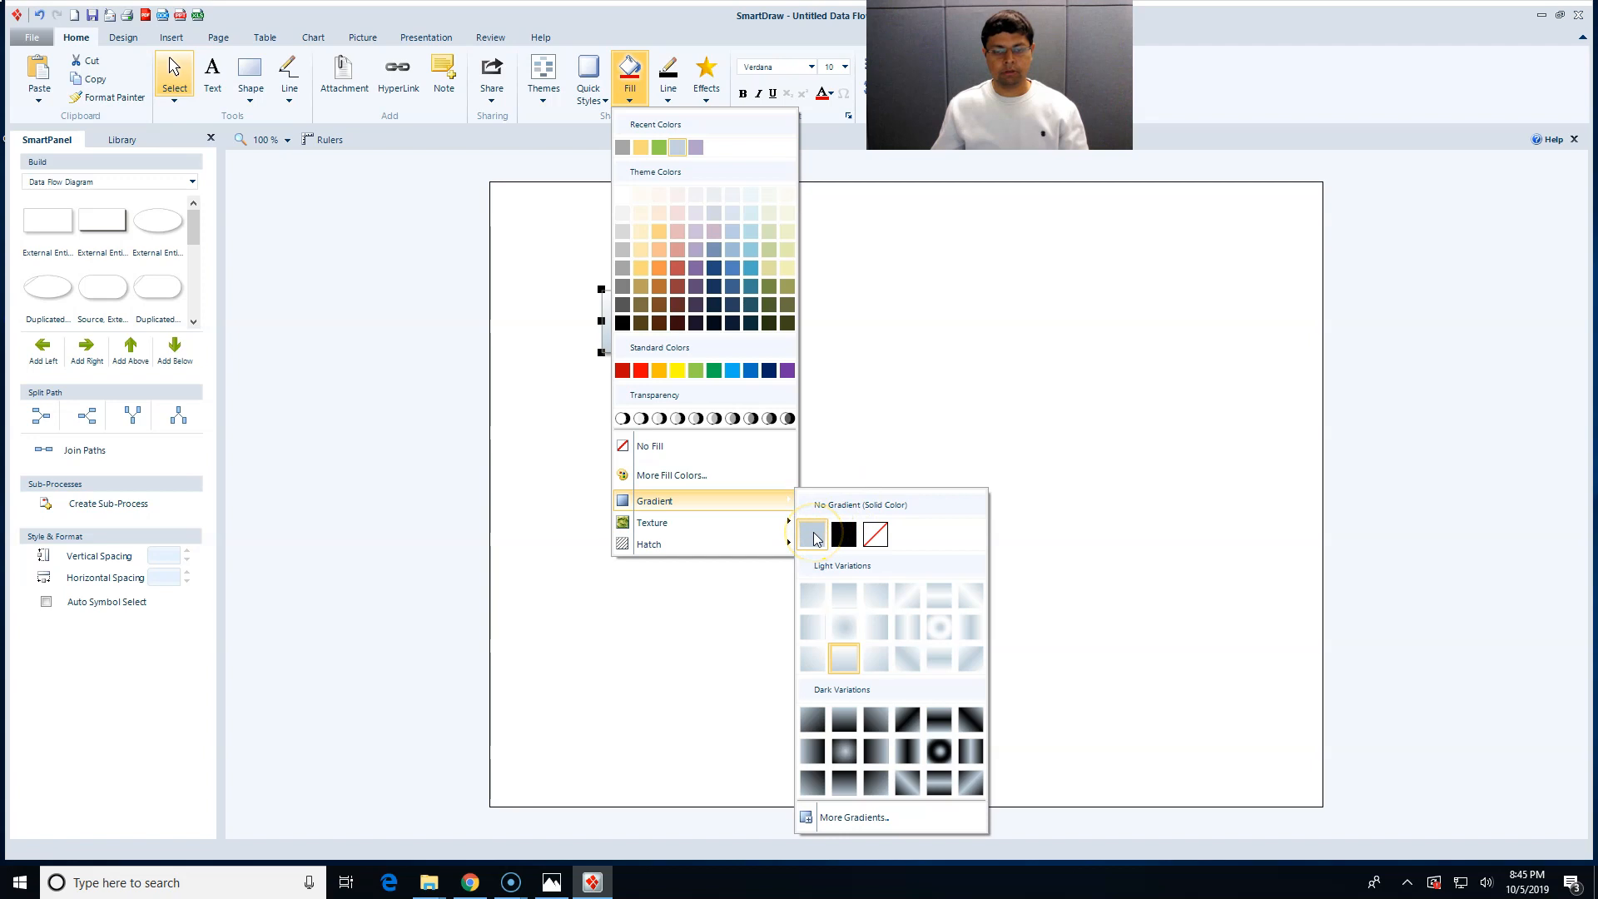
pyautogui.click(814, 538)
# Duplicate the external entity box twice and stack both copies below it in one column.
pyautogui.click(638, 477)
pyautogui.click(653, 407)
pyautogui.click(679, 321)
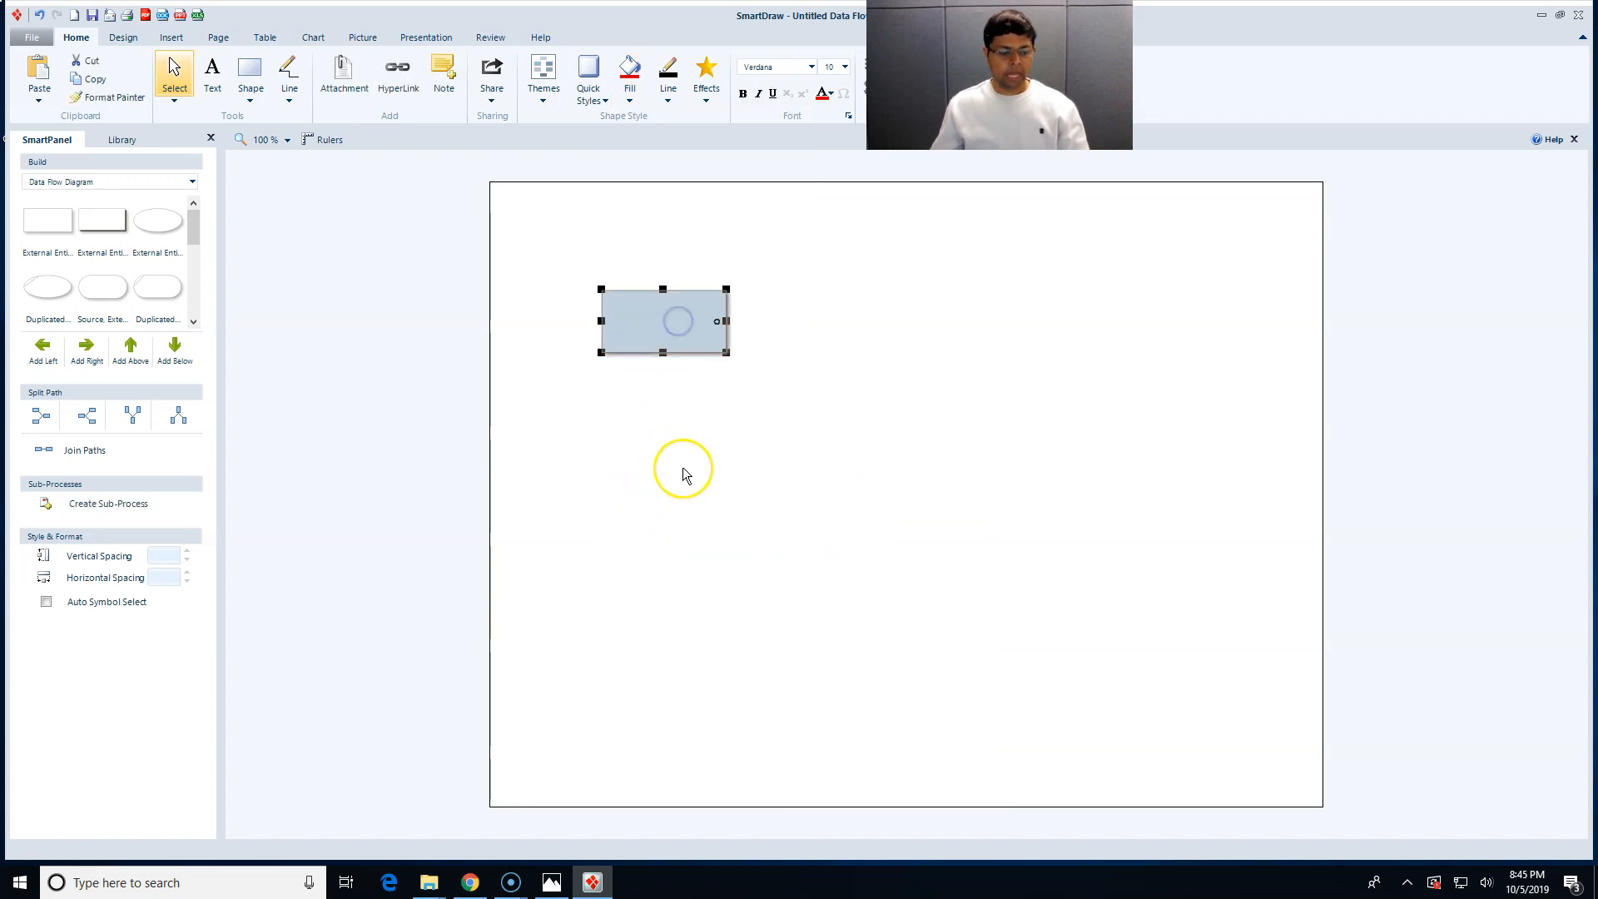
pyautogui.hotkey('ctrl', 'v')
pyautogui.moveTo(620, 270); pyautogui.dragTo(690, 430)
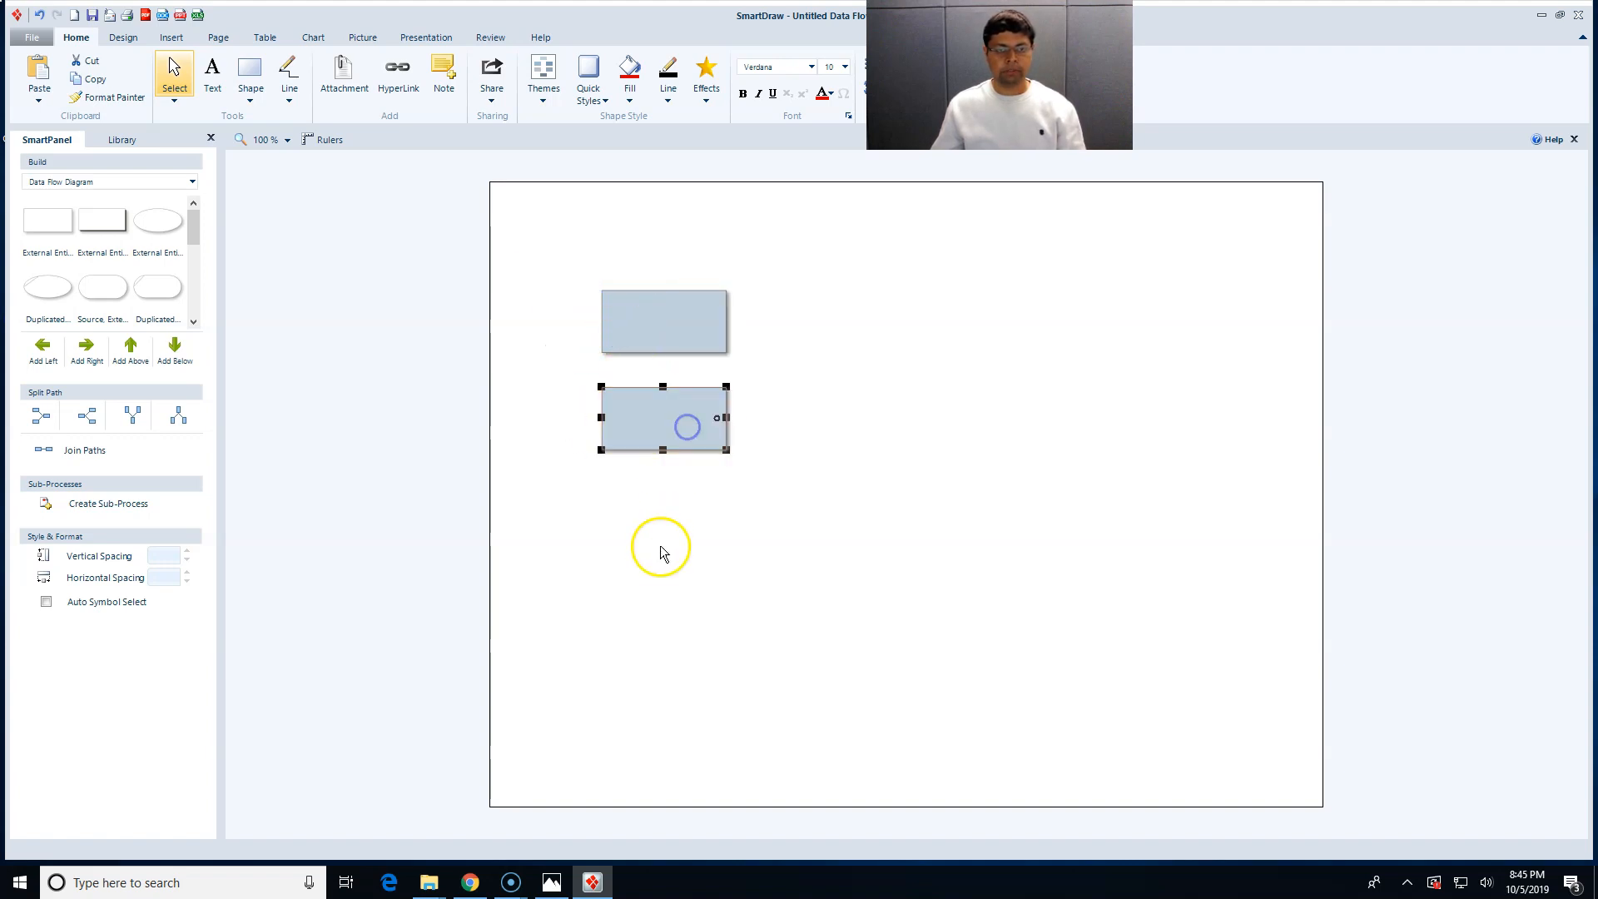
pyautogui.hotkey('ctrl', 'v')
pyautogui.moveTo(585, 276); pyautogui.dragTo(646, 542)
# Paste two more entity boxes and place them one above the other on the right side of the page.
pyautogui.hotkey('ctrl', 'v')
pyautogui.moveTo(636, 257); pyautogui.dragTo(1194, 274)
pyautogui.hotkey('ctrl', 'v')
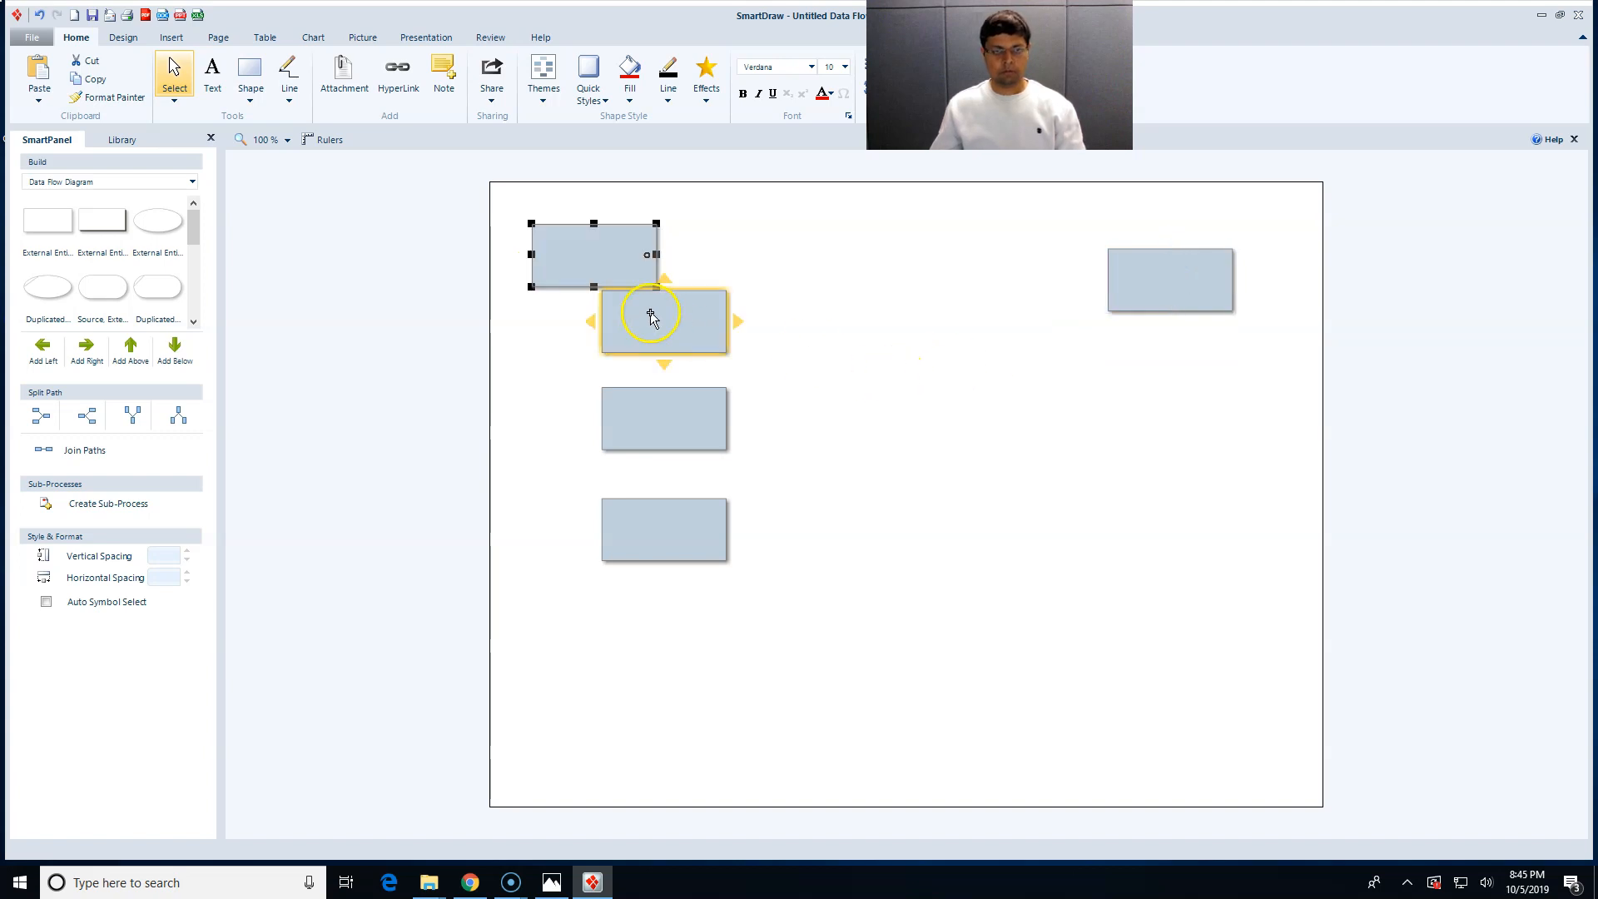
pyautogui.moveTo(623, 241); pyautogui.dragTo(1213, 514)
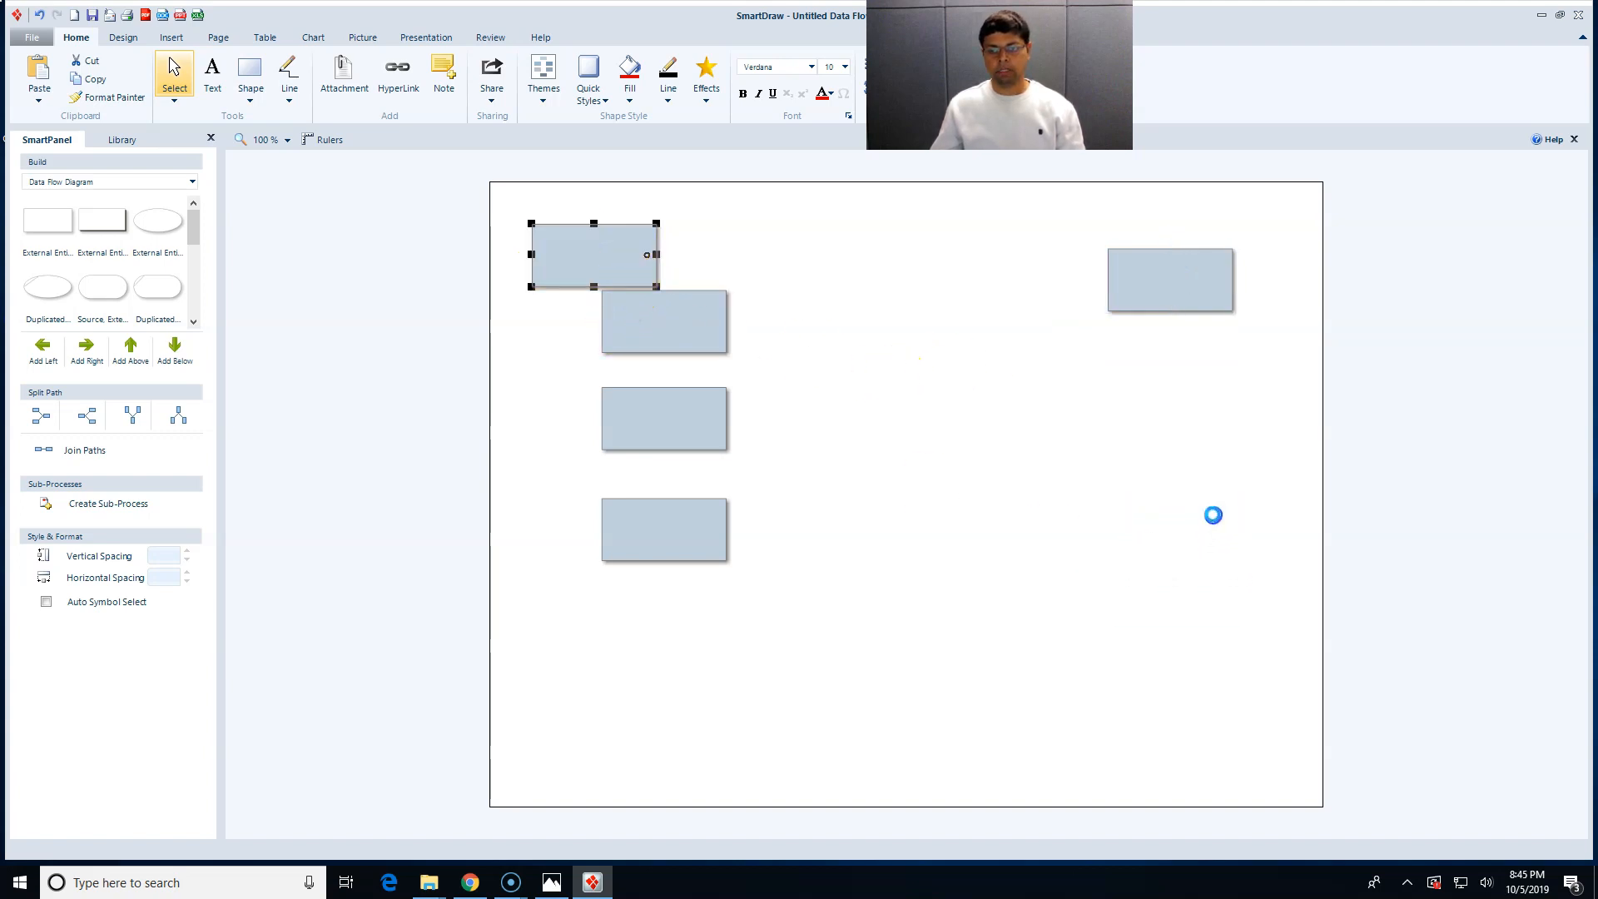
pyautogui.moveTo(680, 411)
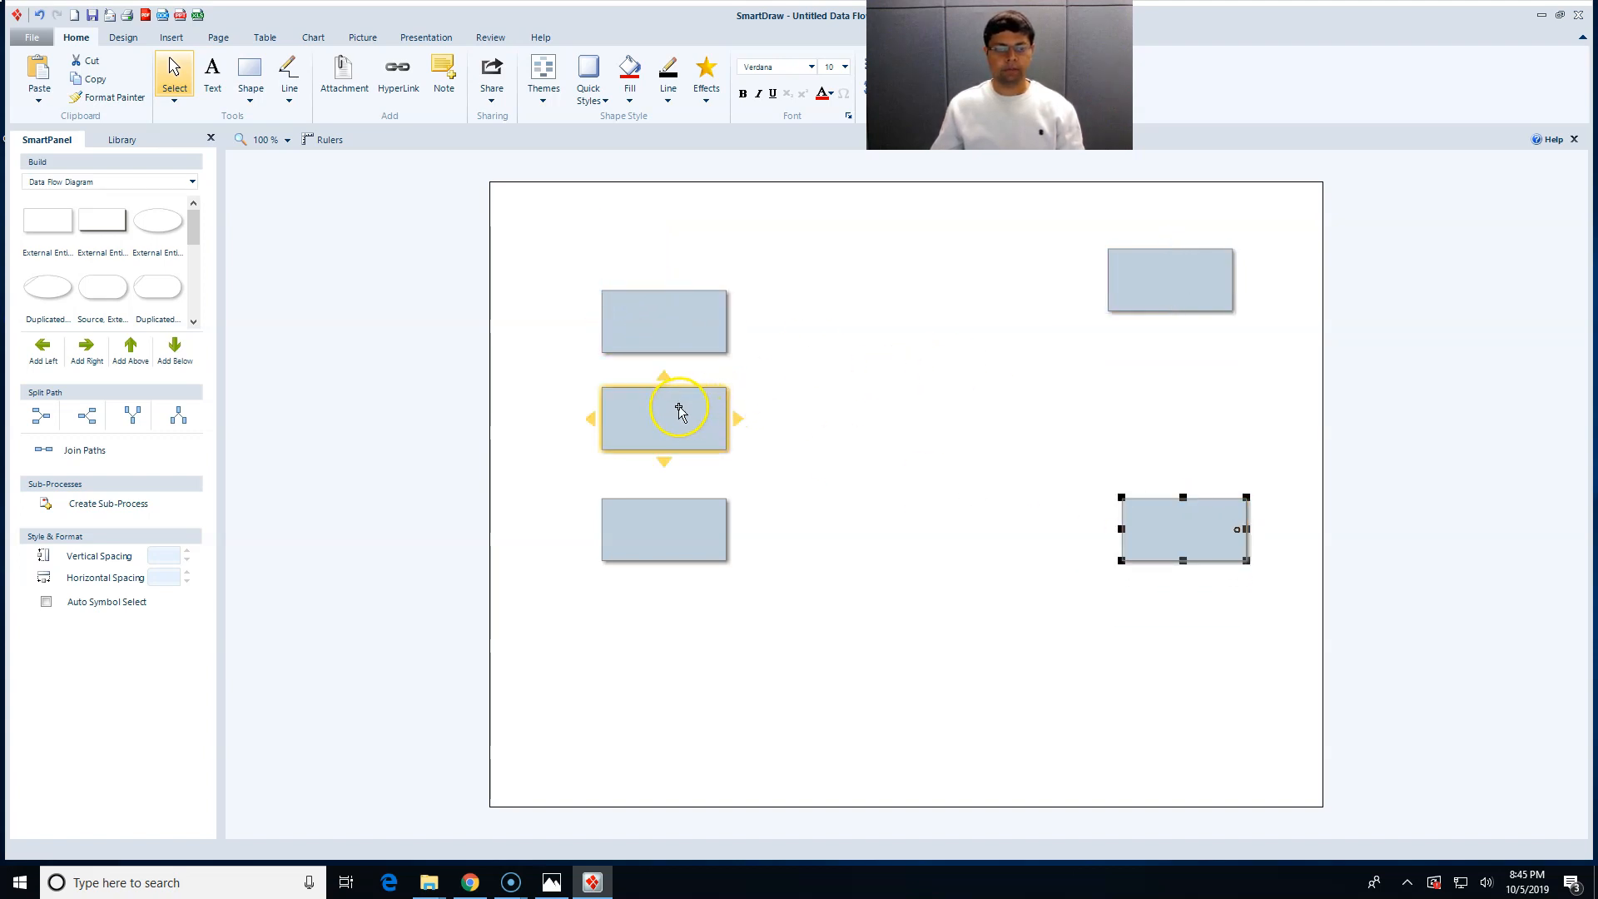
# Place a Process - 2 symbol between the two columns of entities and label it "To facilitate access to online shopping".
pyautogui.click(192, 322)
pyautogui.click(192, 322)
pyautogui.moveTo(109, 283); pyautogui.dragTo(866, 460)
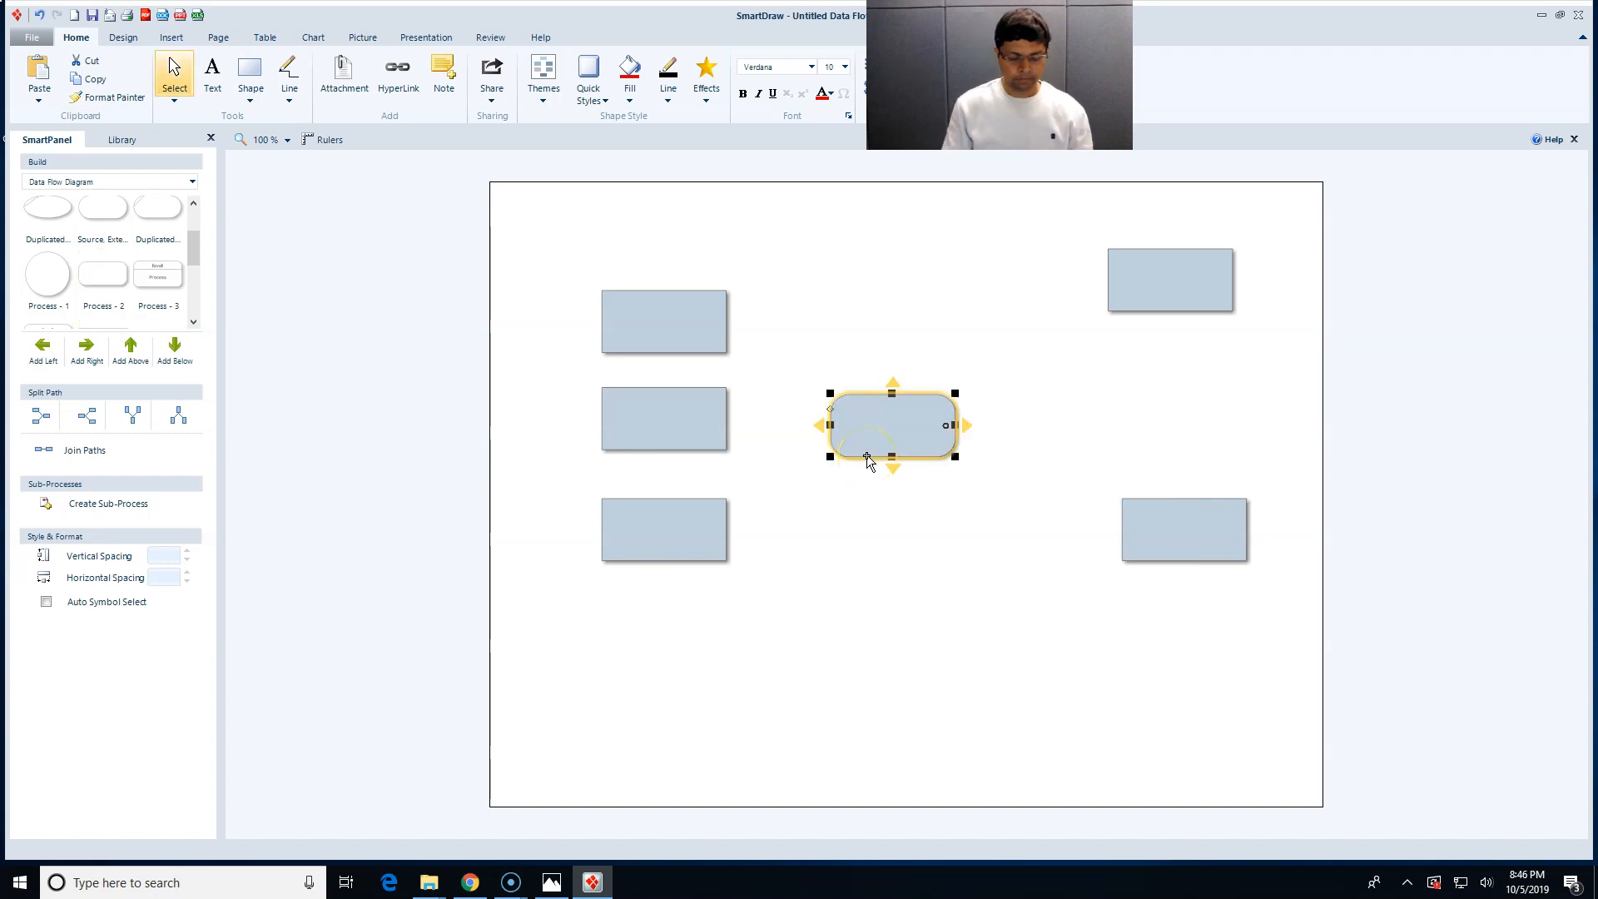
pyautogui.write('To f')
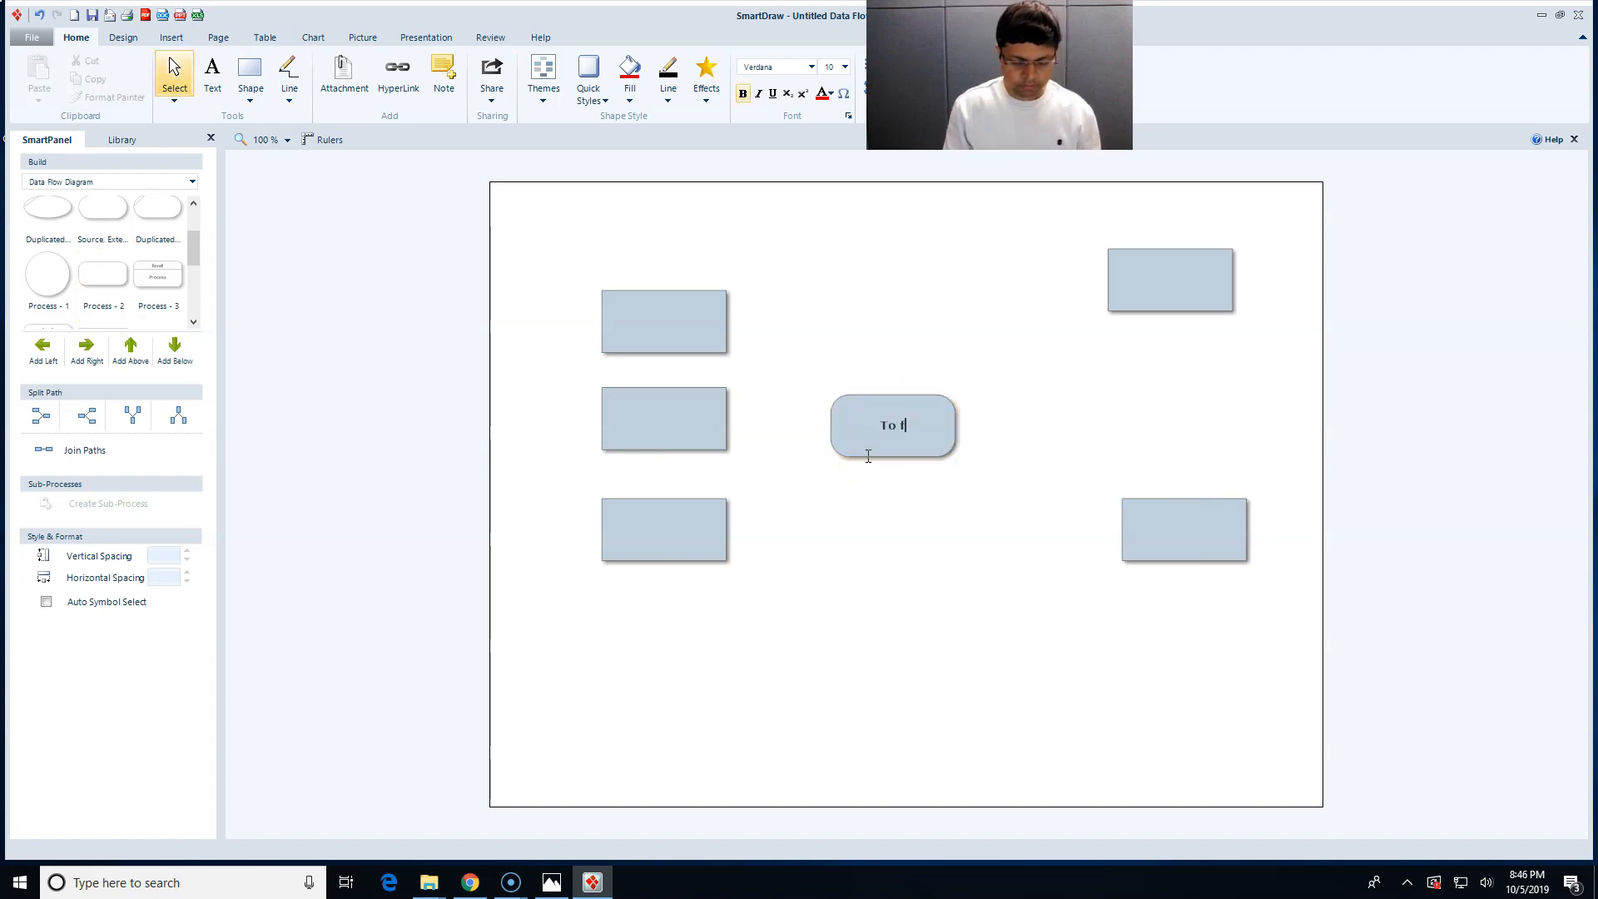
pyautogui.write('aculitate access to on')
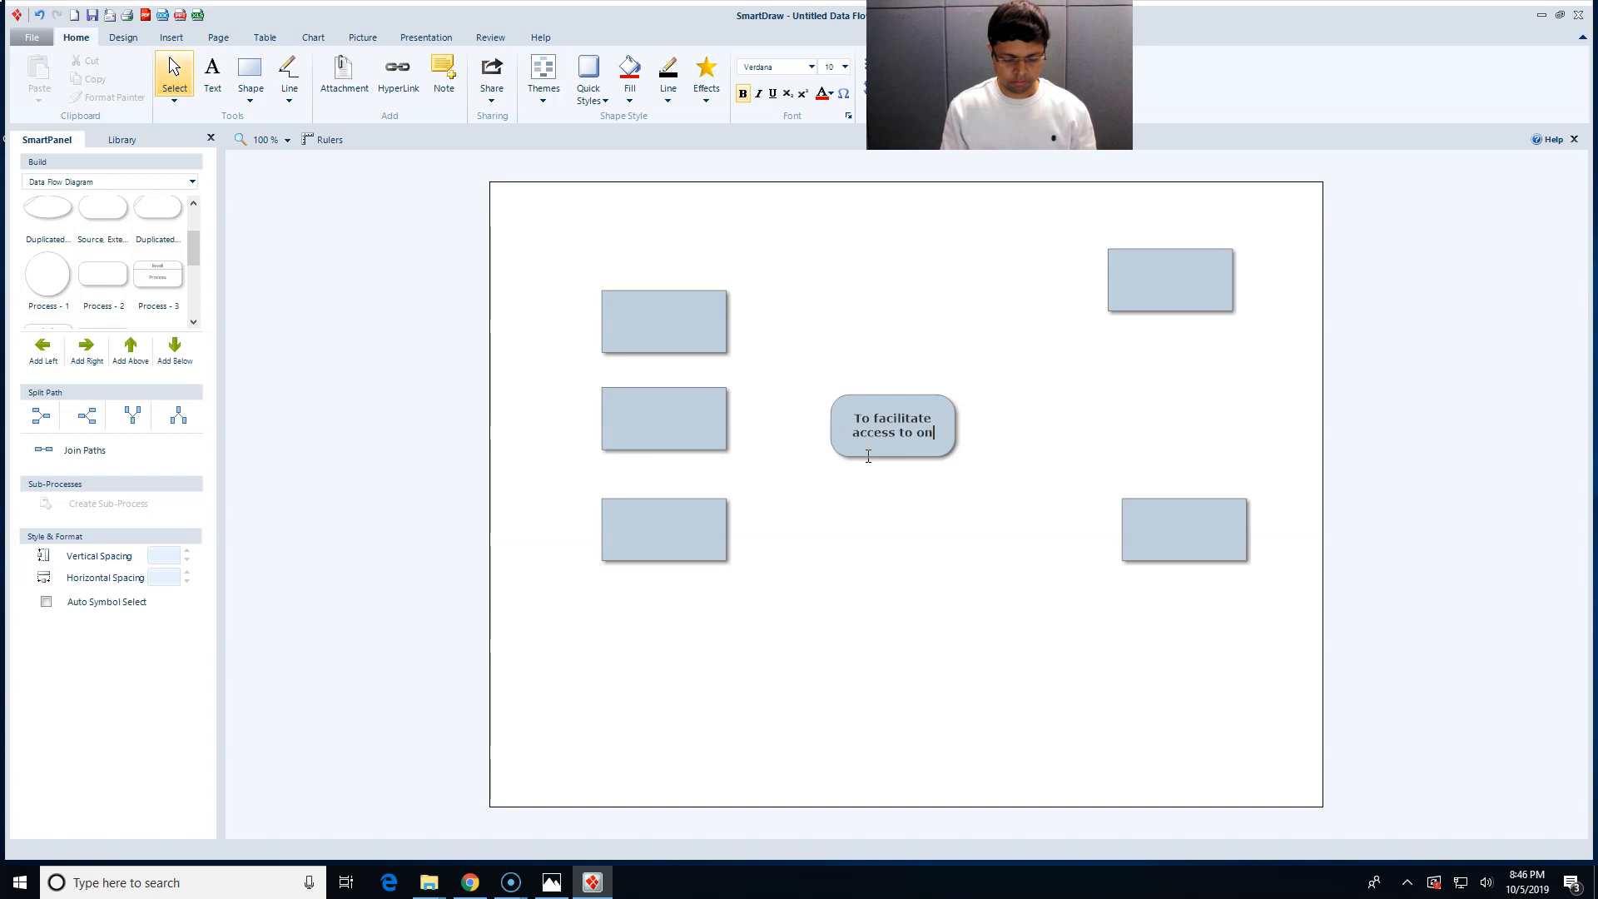
pyautogui.write('line shopping')
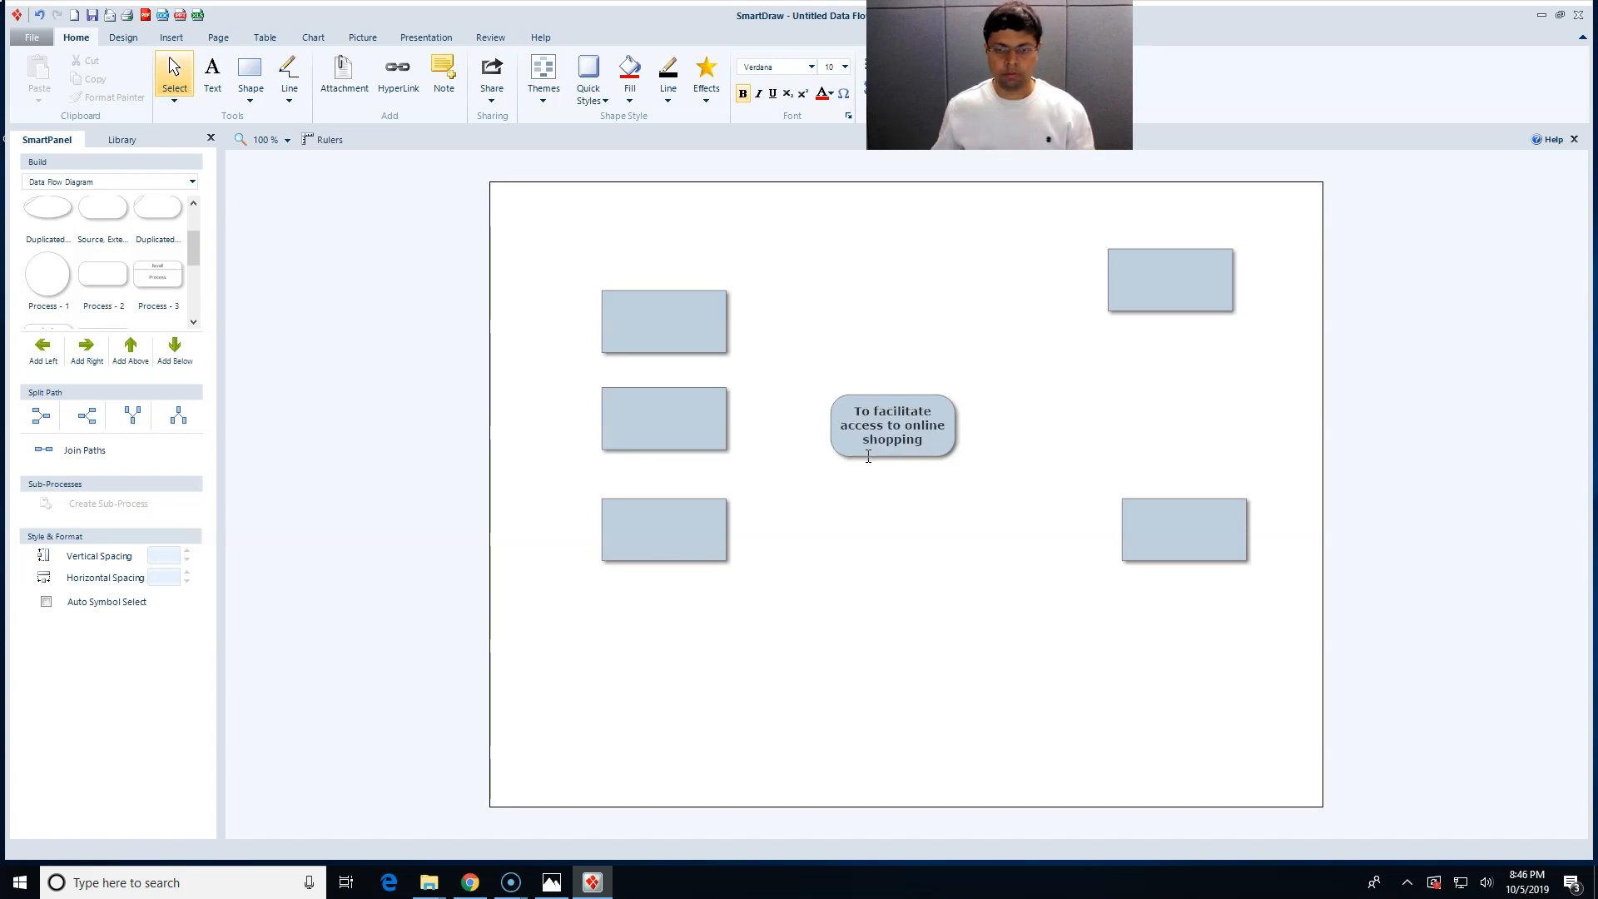
pyautogui.click(866, 474)
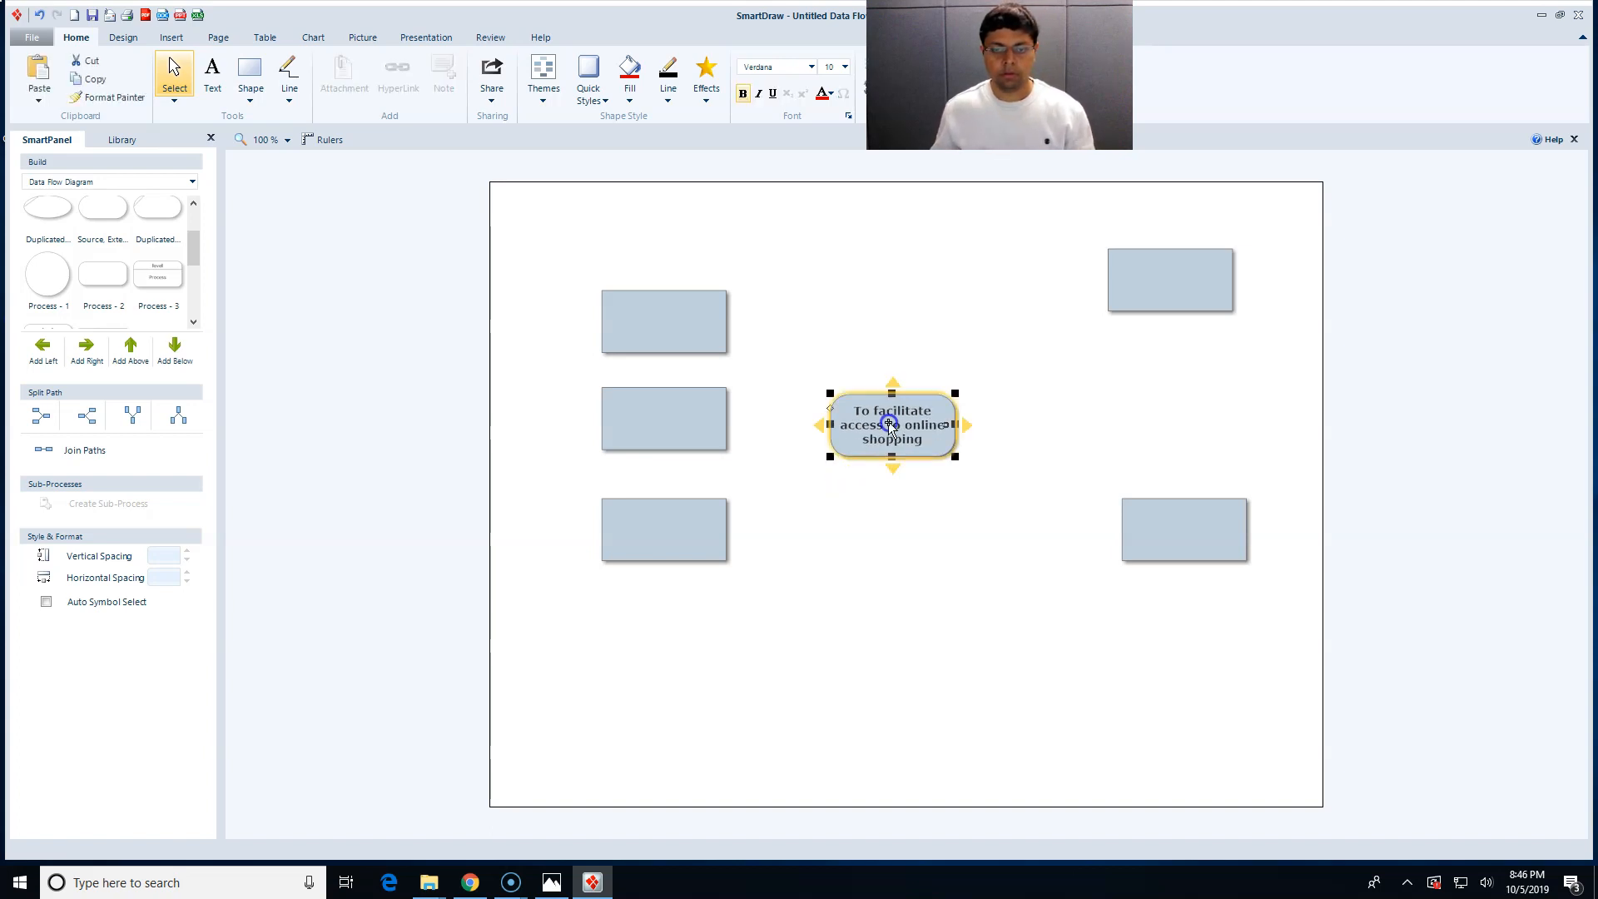
# Widen the process shape on both sides to fit its label on one line, and move the five entity boxes outward.
pyautogui.moveTo(959, 426); pyautogui.dragTo(1101, 425)
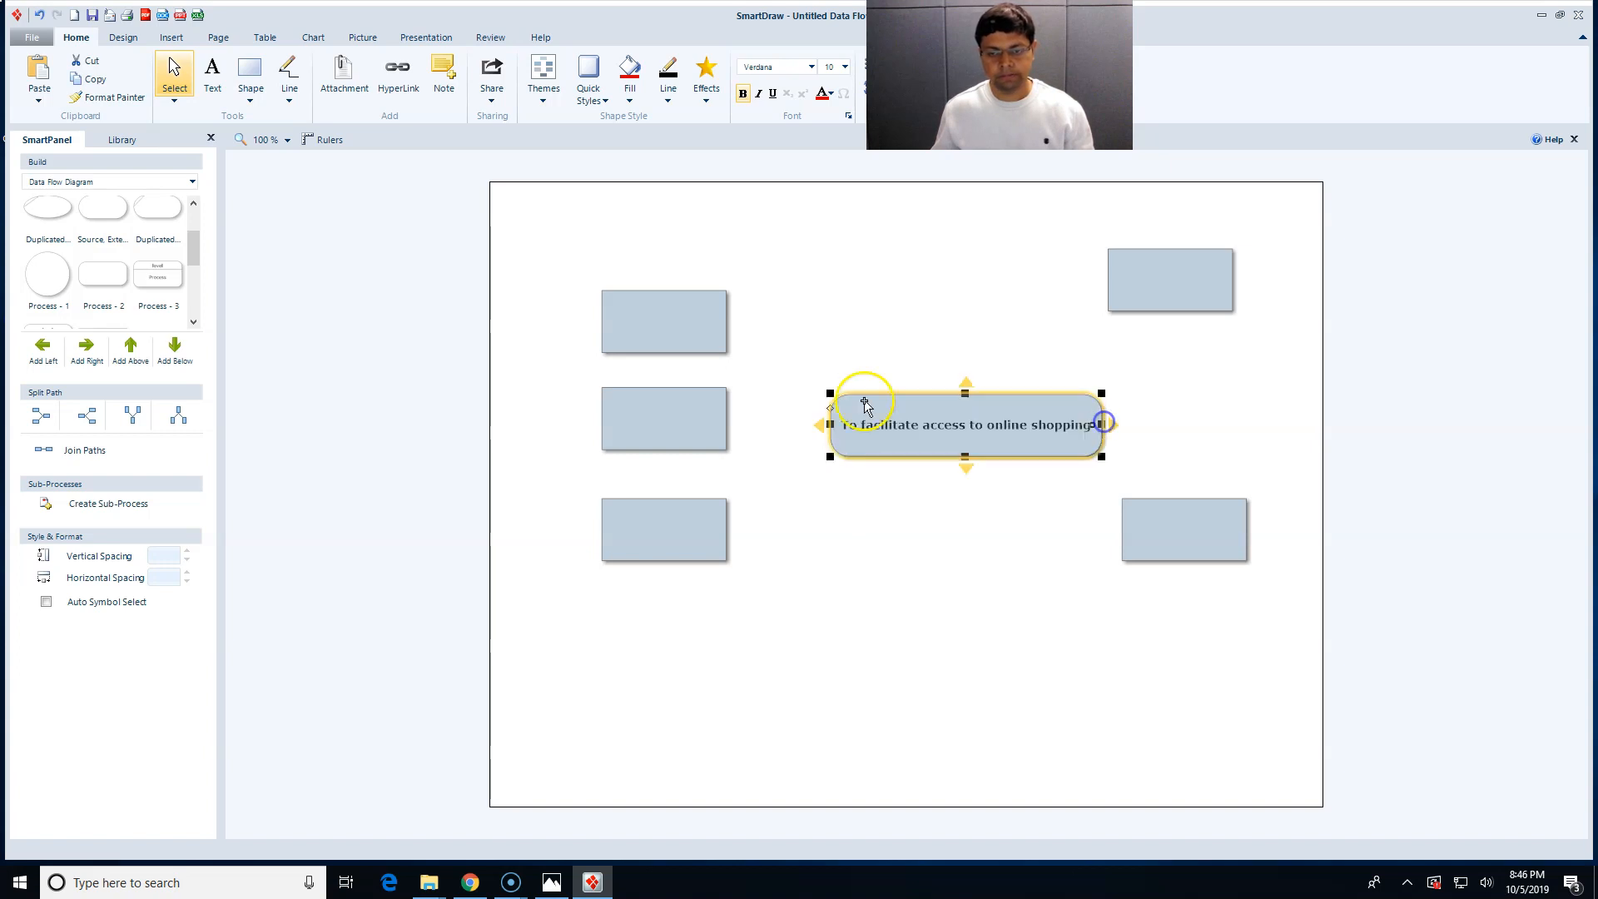
pyautogui.moveTo(830, 429); pyautogui.dragTo(788, 429)
pyautogui.moveTo(1198, 296); pyautogui.dragTo(1233, 316)
pyautogui.moveTo(1205, 558); pyautogui.dragTo(1246, 556)
pyautogui.moveTo(631, 539); pyautogui.dragTo(603, 546)
pyautogui.moveTo(632, 432); pyautogui.dragTo(603, 439)
pyautogui.moveTo(637, 340); pyautogui.dragTo(608, 331)
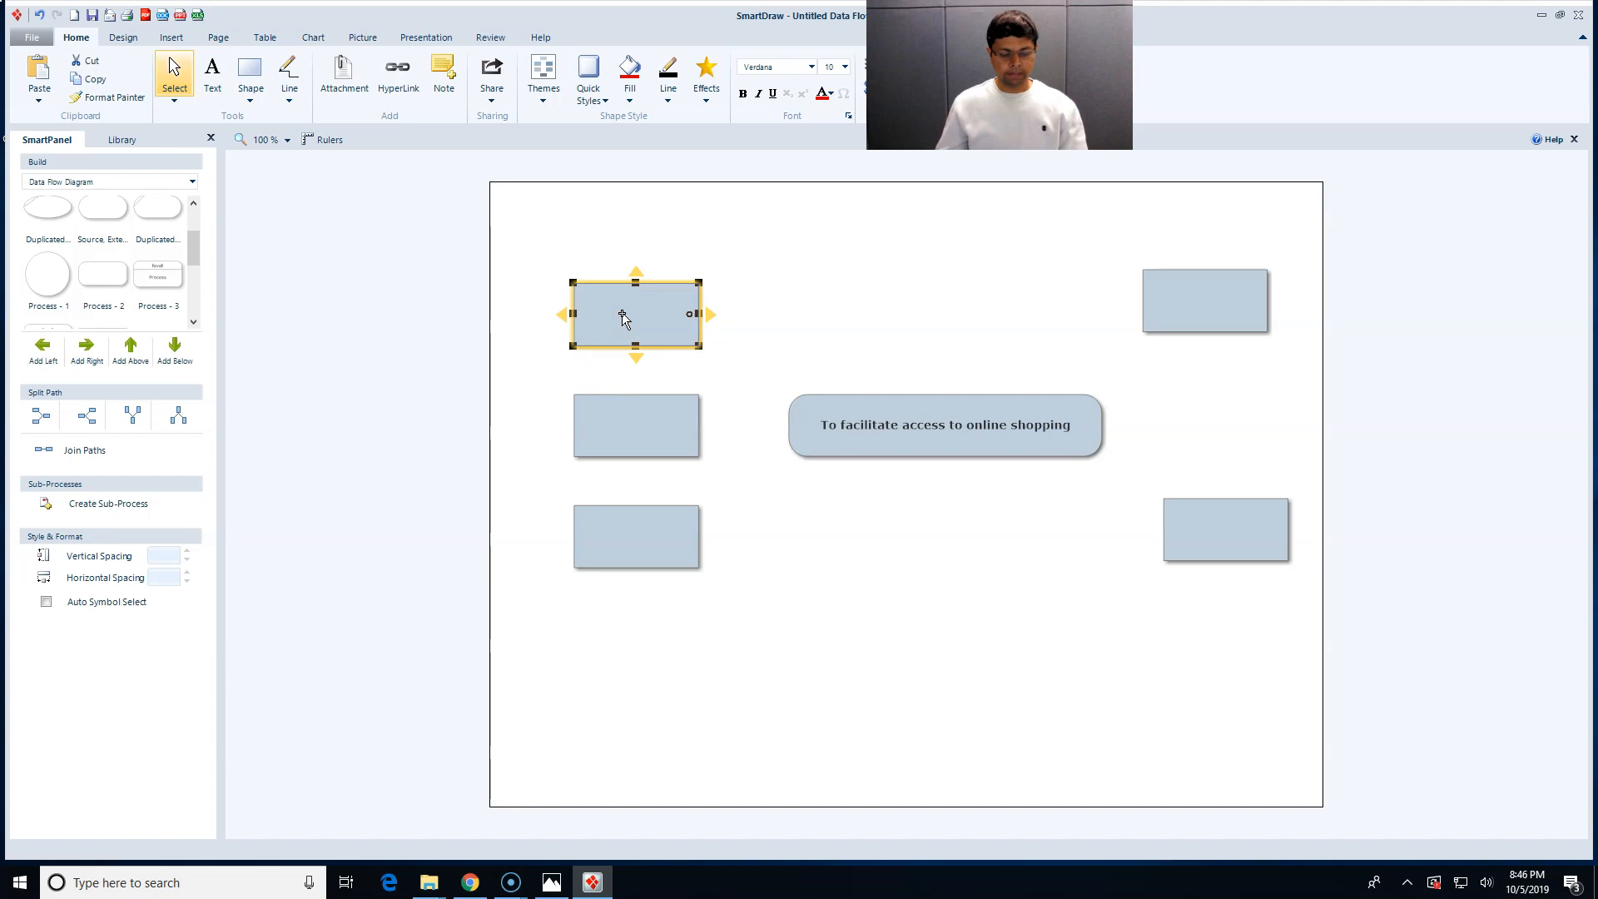
# Label the three entity boxes on the left side of the page "Administrators", "Buyer" and "Sellers" from top to bottom.
pyautogui.write('Adminis')
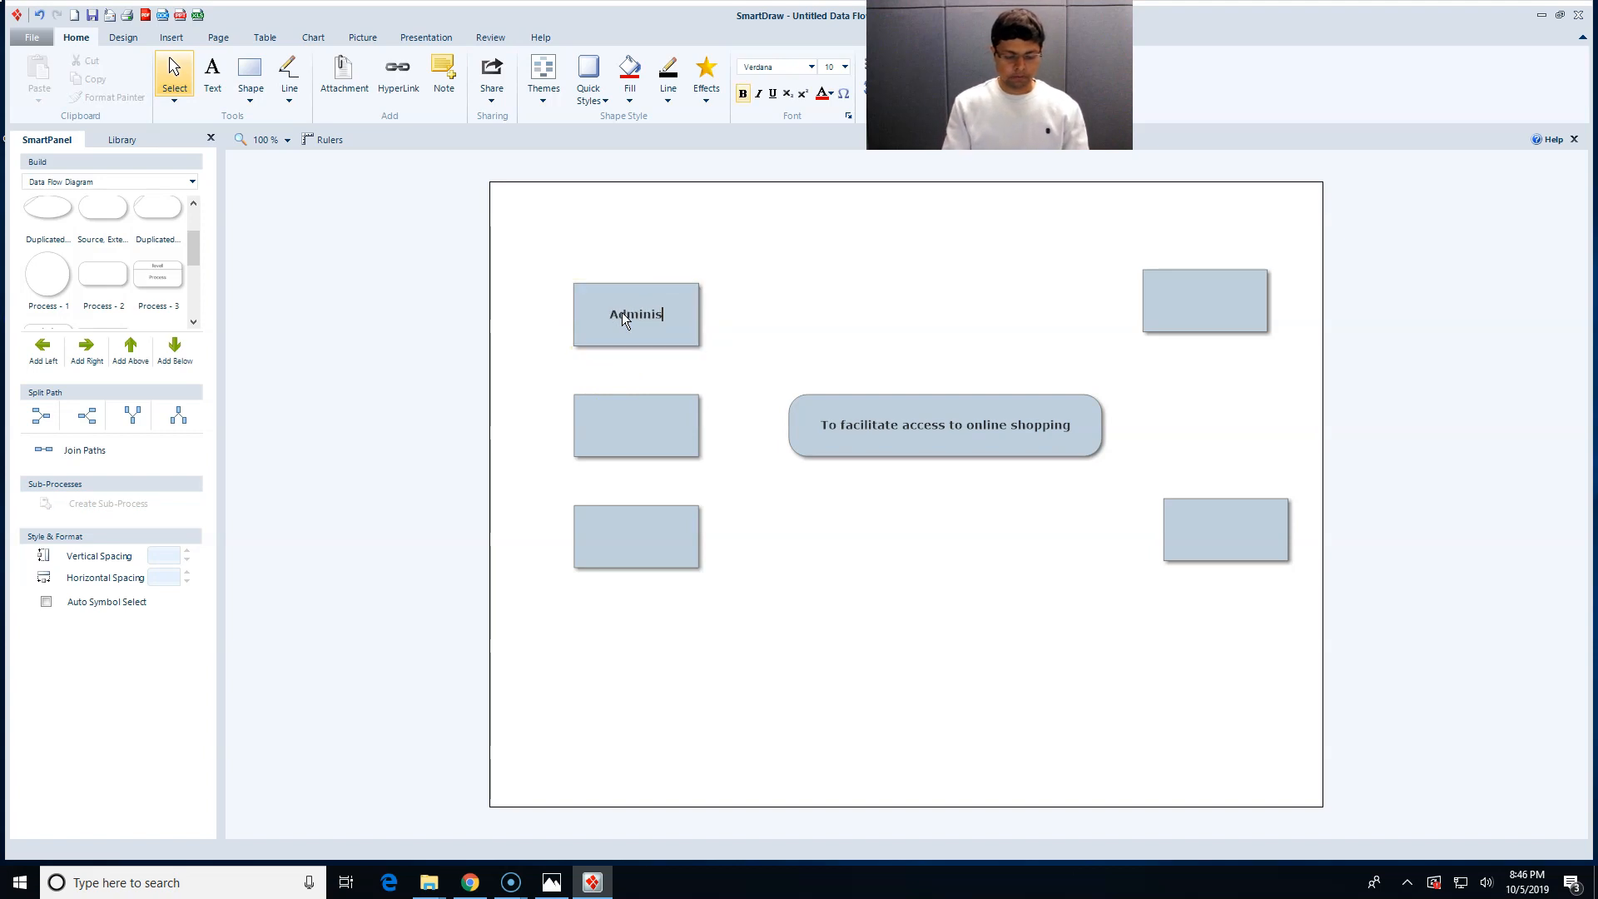
pyautogui.write('trators')
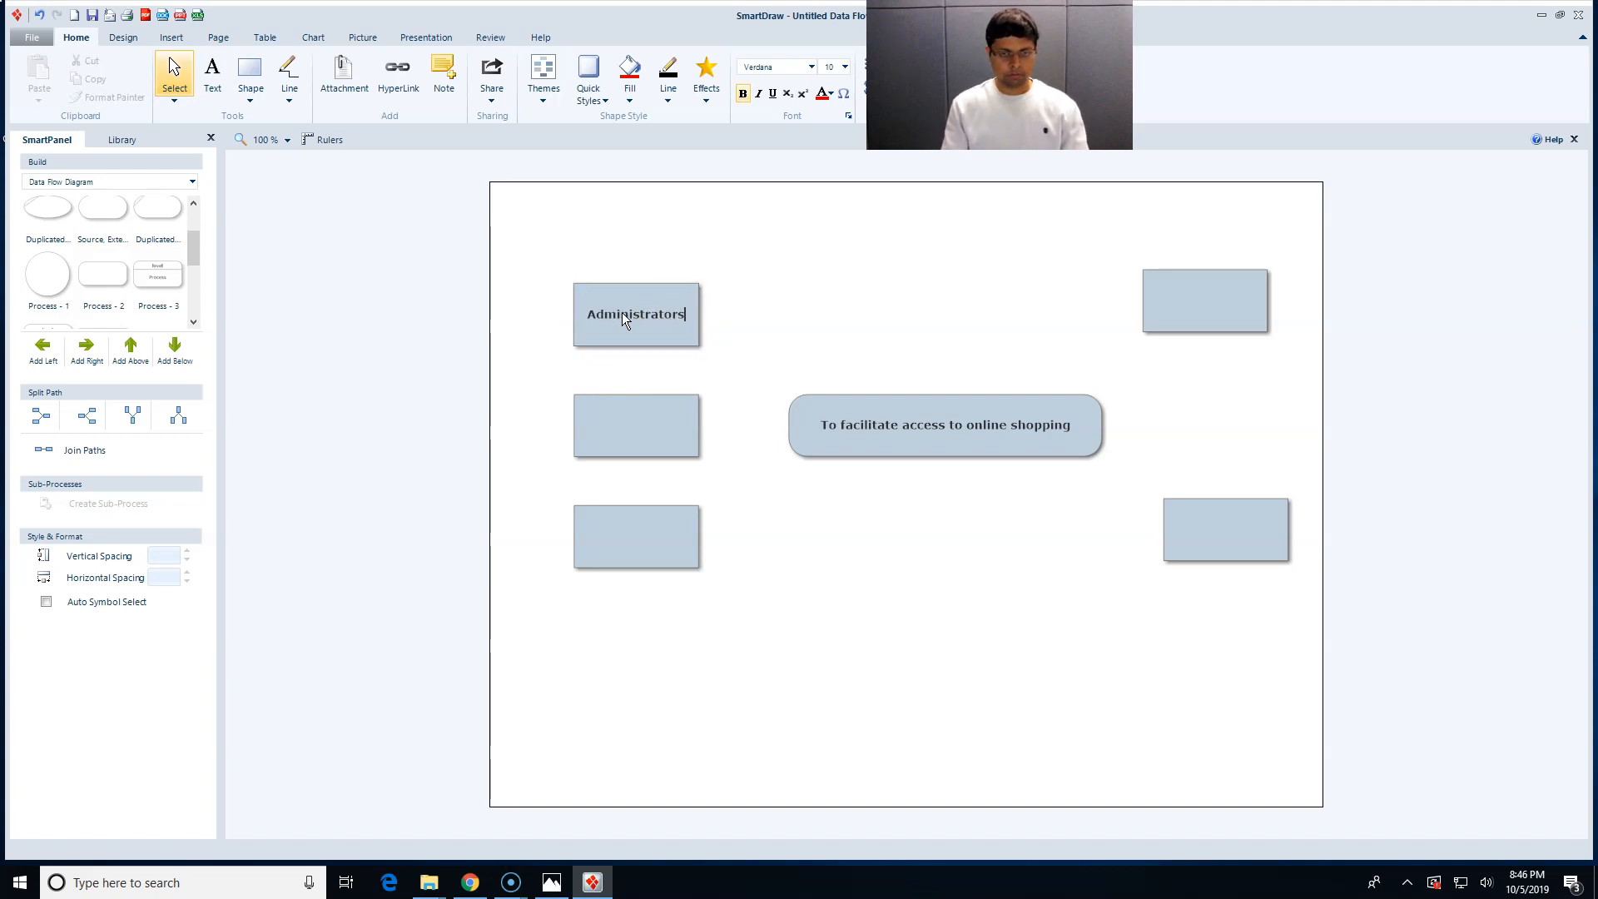
pyautogui.click(640, 428)
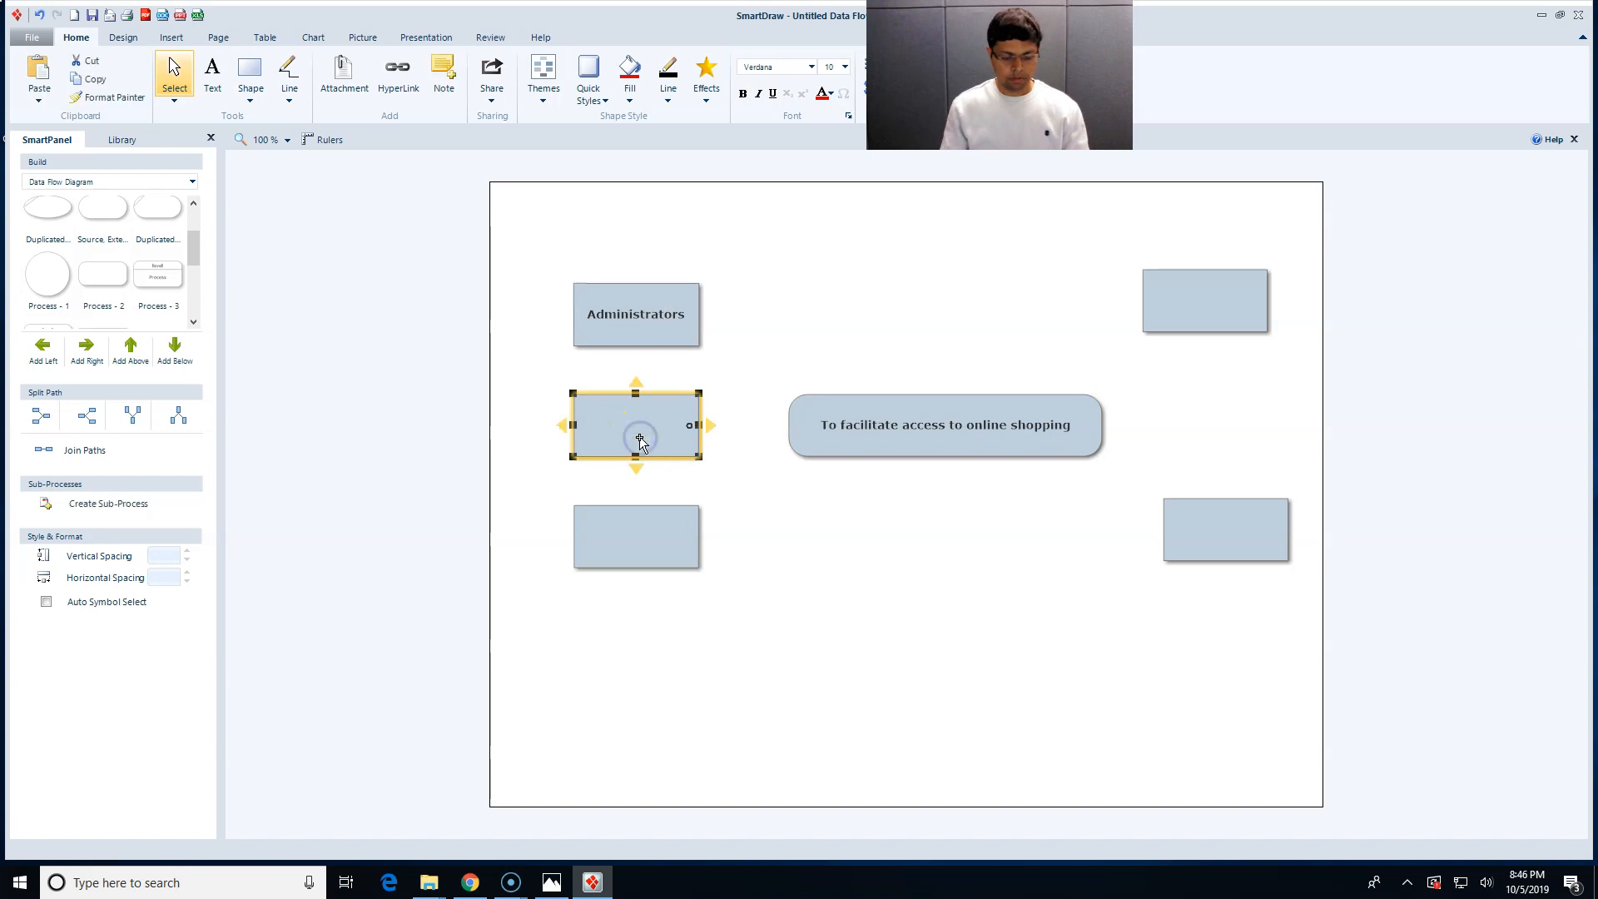
pyautogui.write('Buyer')
pyautogui.click(626, 532)
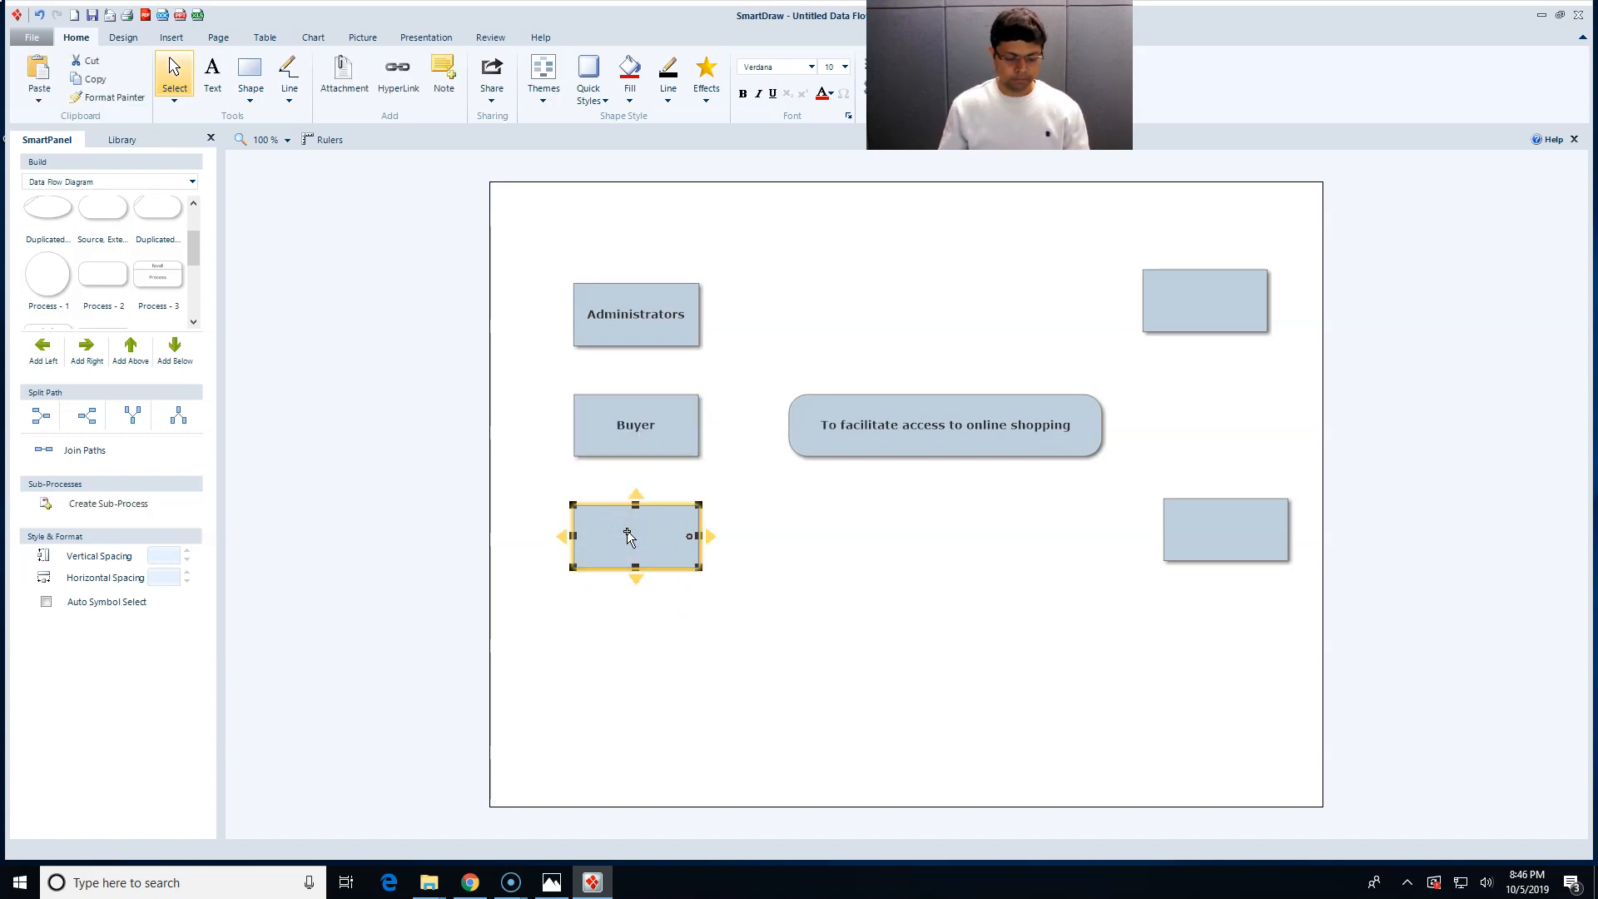
pyautogui.write('Sellers')
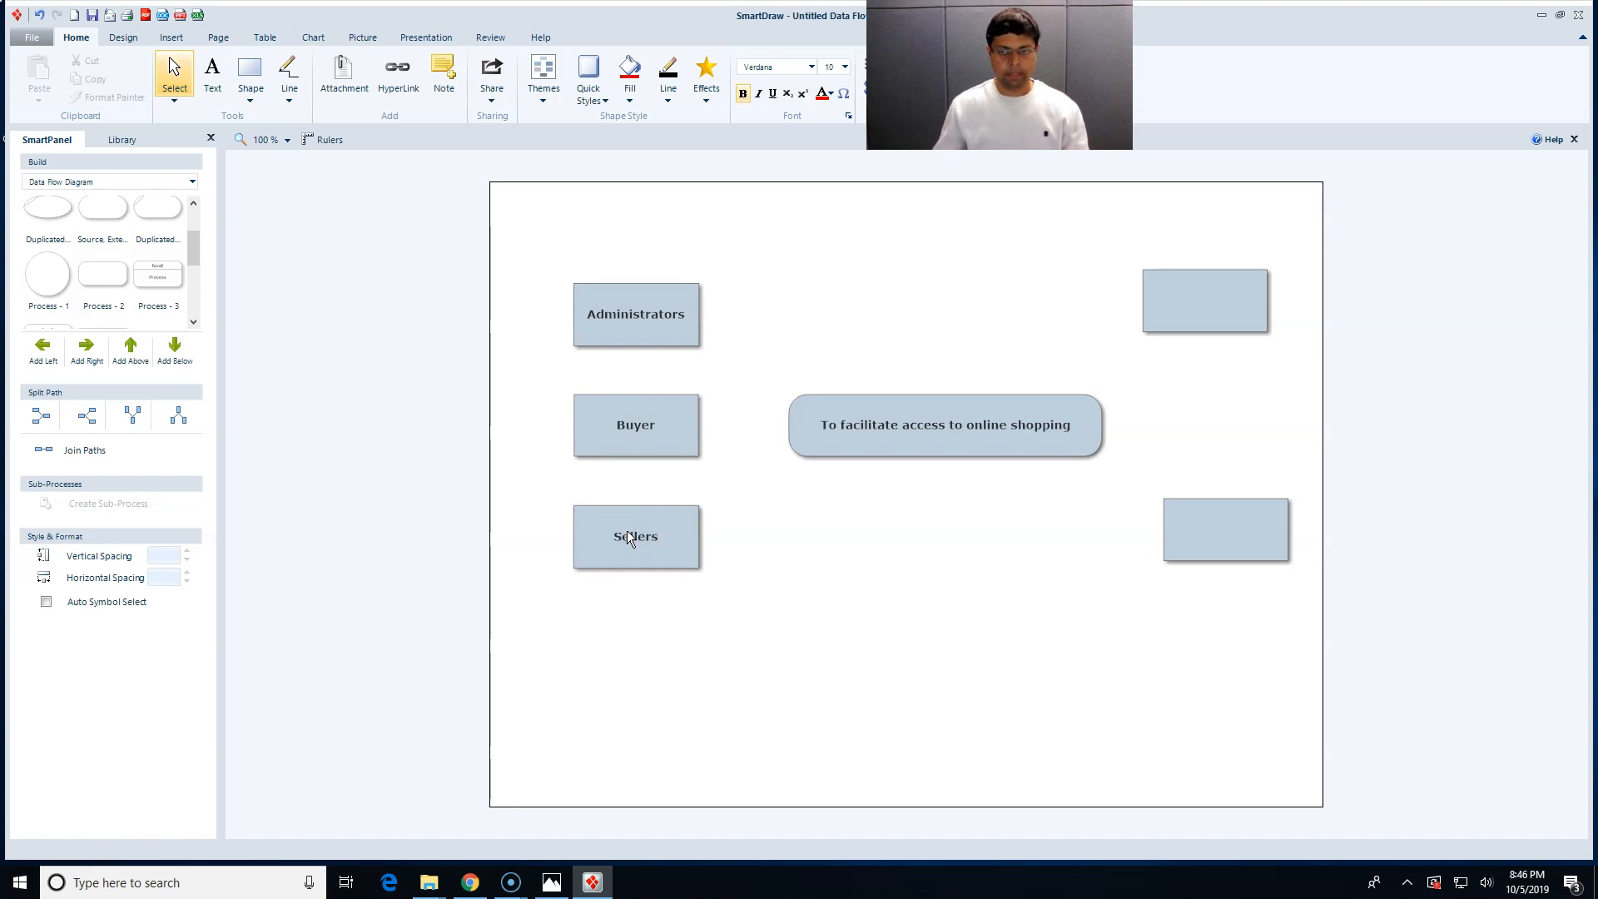
# Label the upper entity box on the page's right side "Security System" and the lower one "Products".
pyautogui.click(1182, 316)
pyautogui.write('Se')
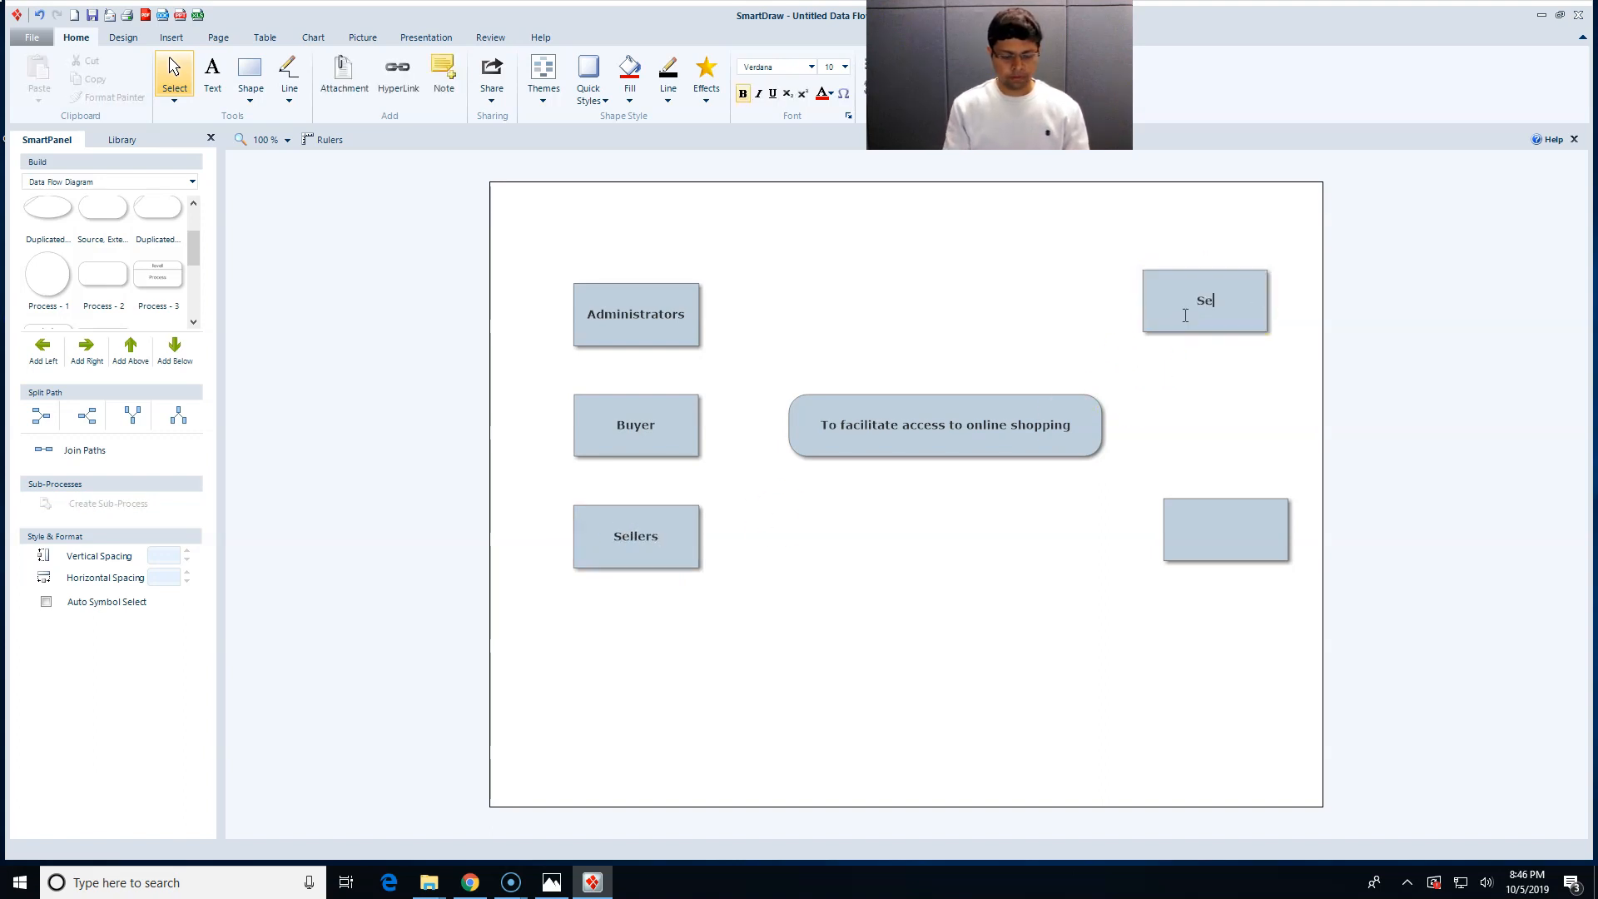
pyautogui.write('cutiry System')
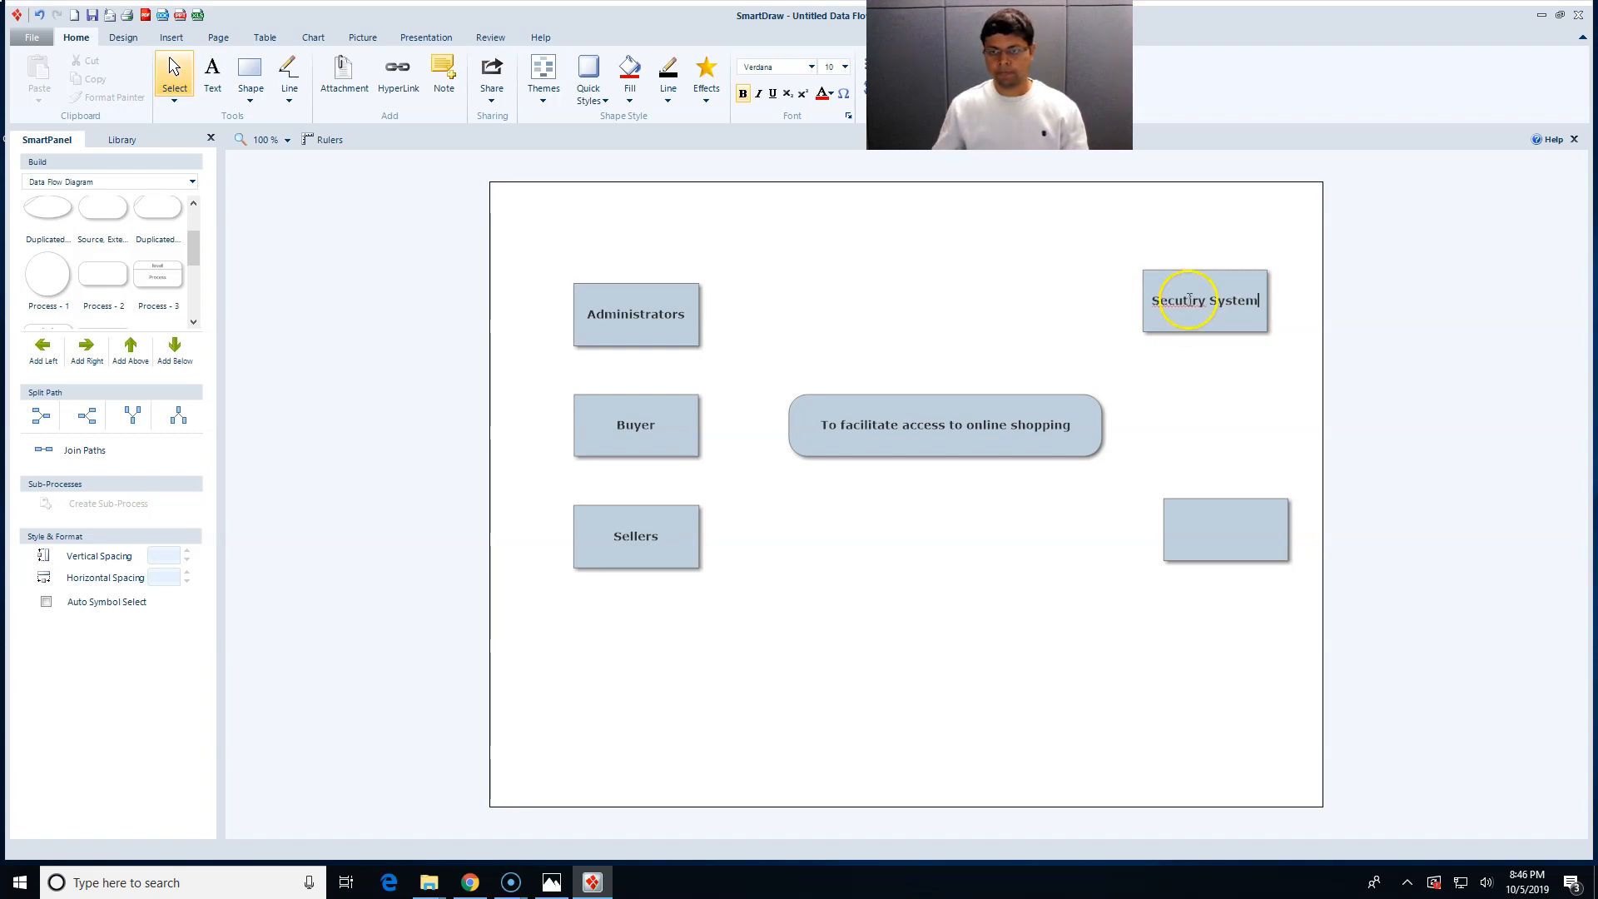
pyautogui.click(1199, 301)
pyautogui.press('BackSpace')
pyautogui.press('BackSpace')
pyautogui.press('BackSpace')
pyautogui.write('rit')
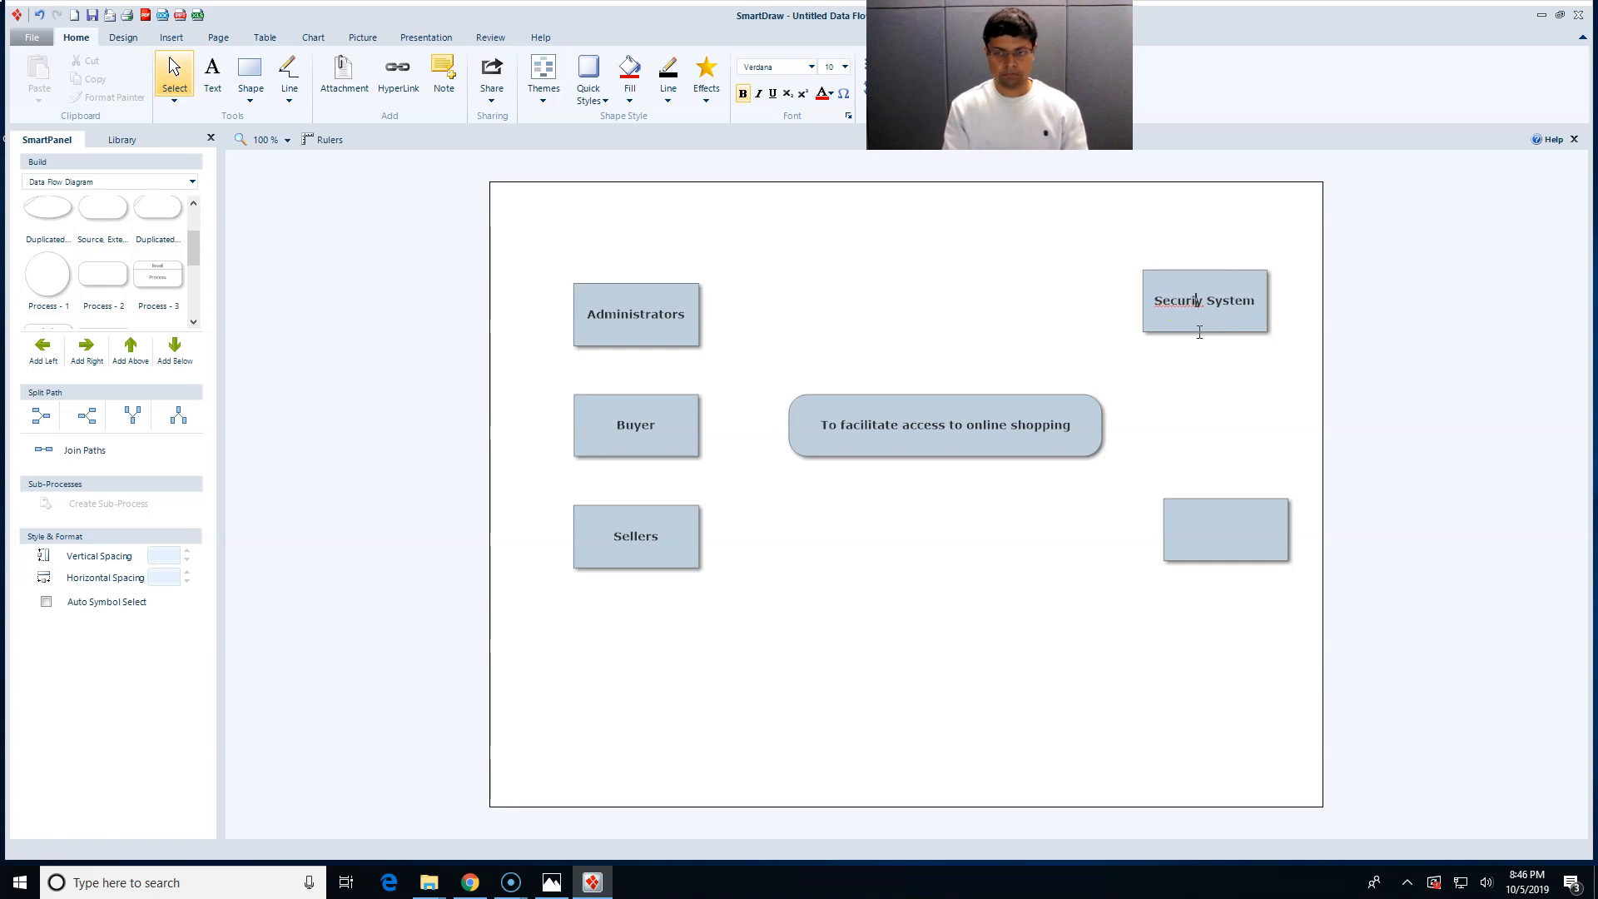
pyautogui.click(1216, 524)
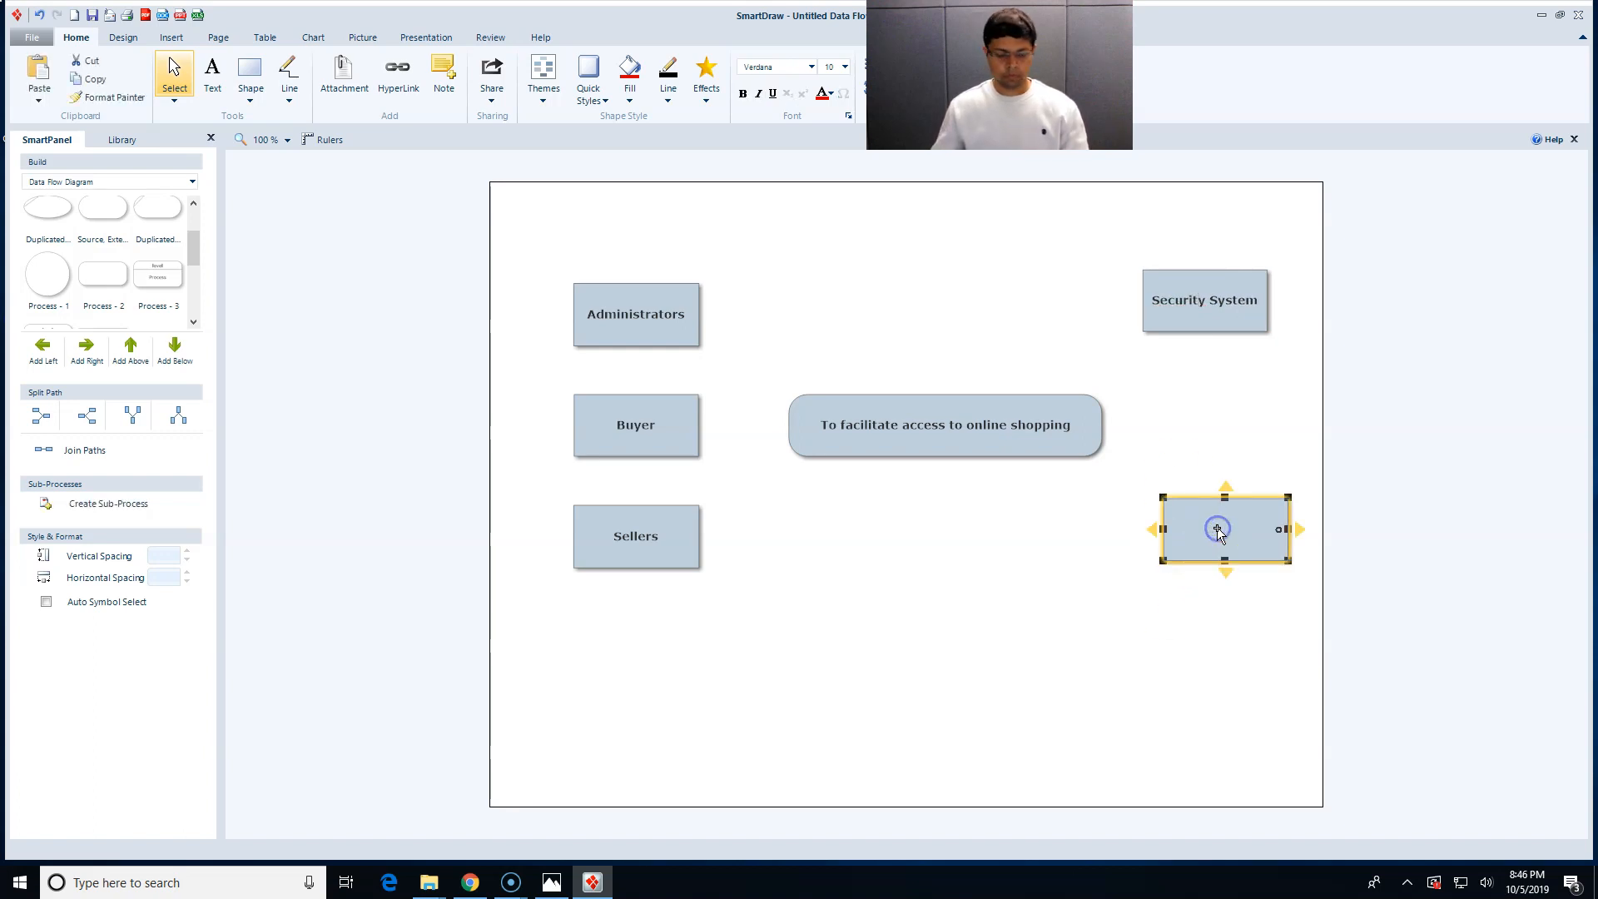
pyautogui.write('Products')
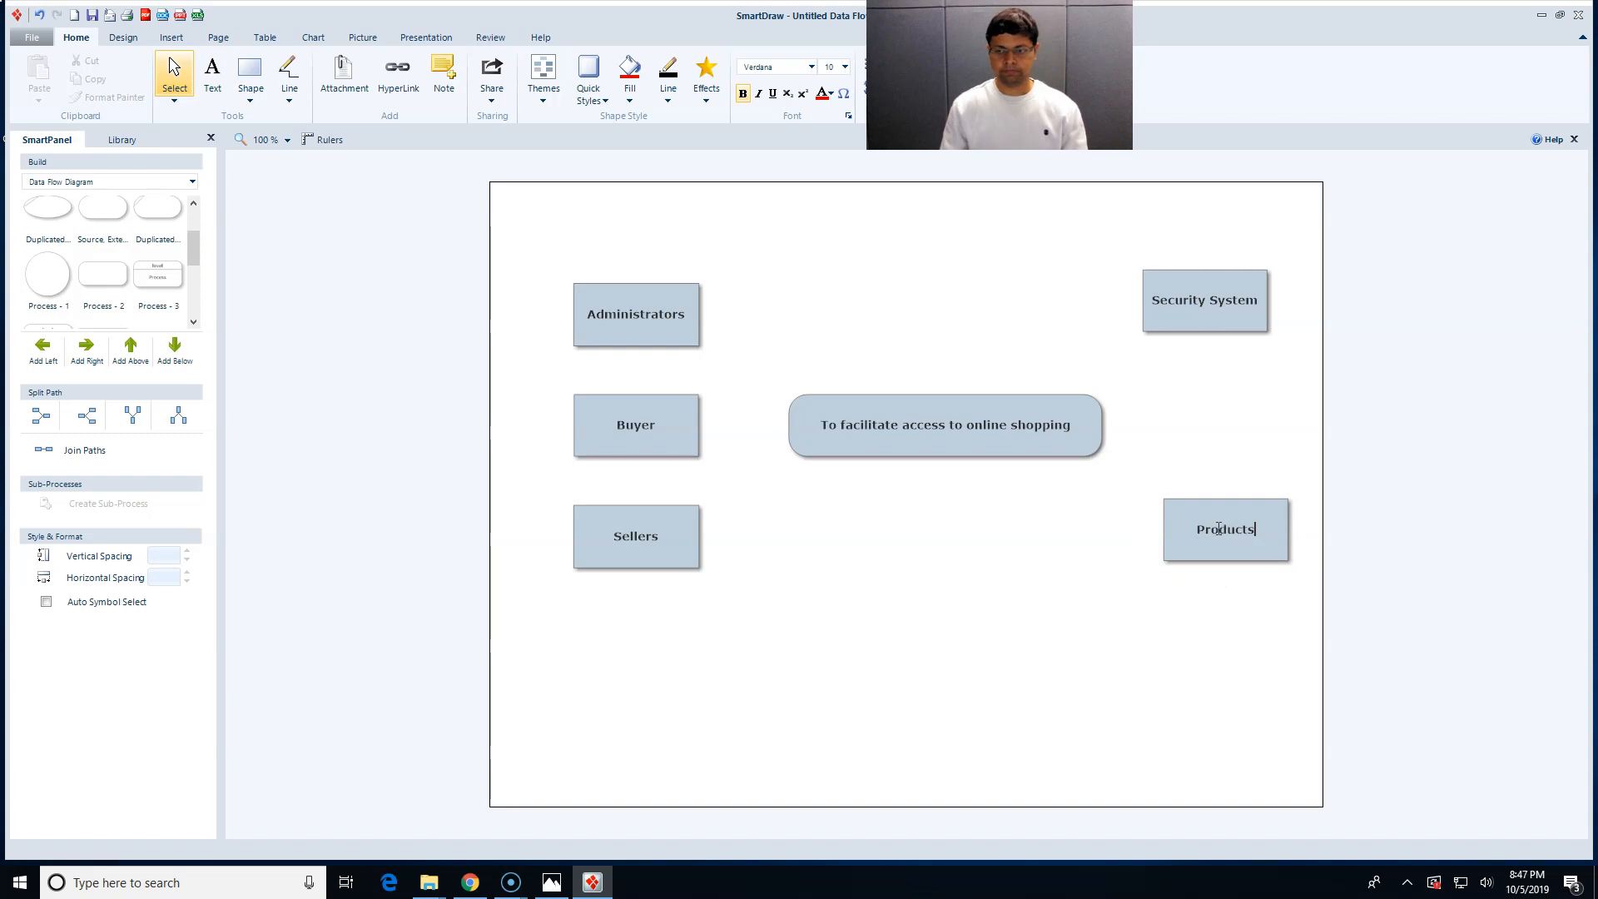
# Draw a Shape Connector arrow from the Administrators box to the top edge of the central process.
pyautogui.click(1043, 556)
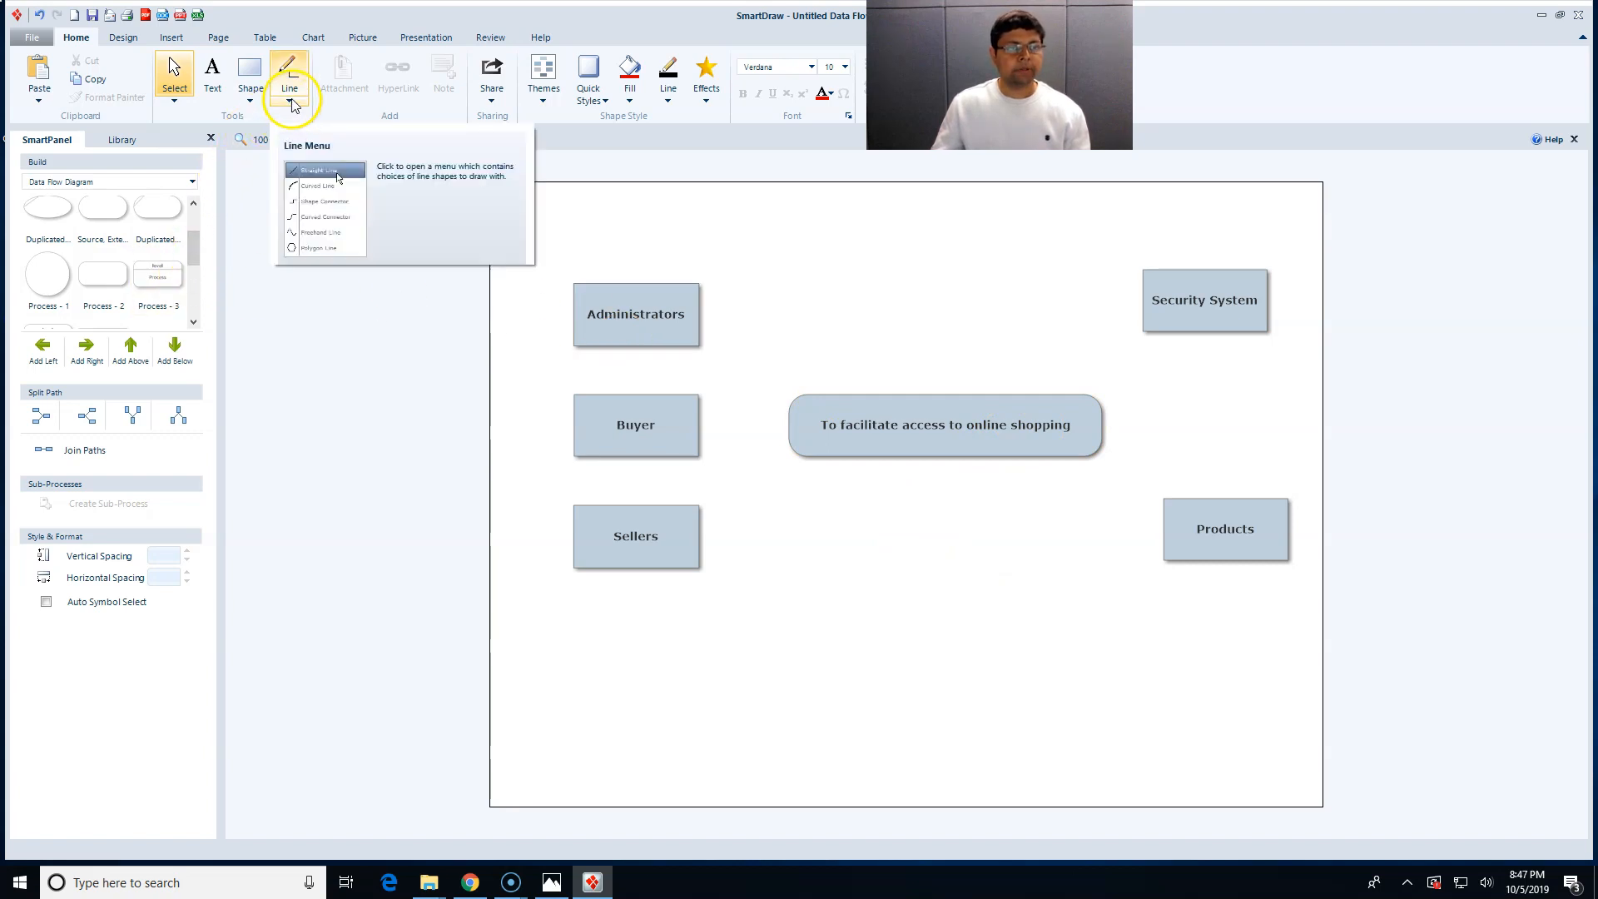
pyautogui.click(290, 103)
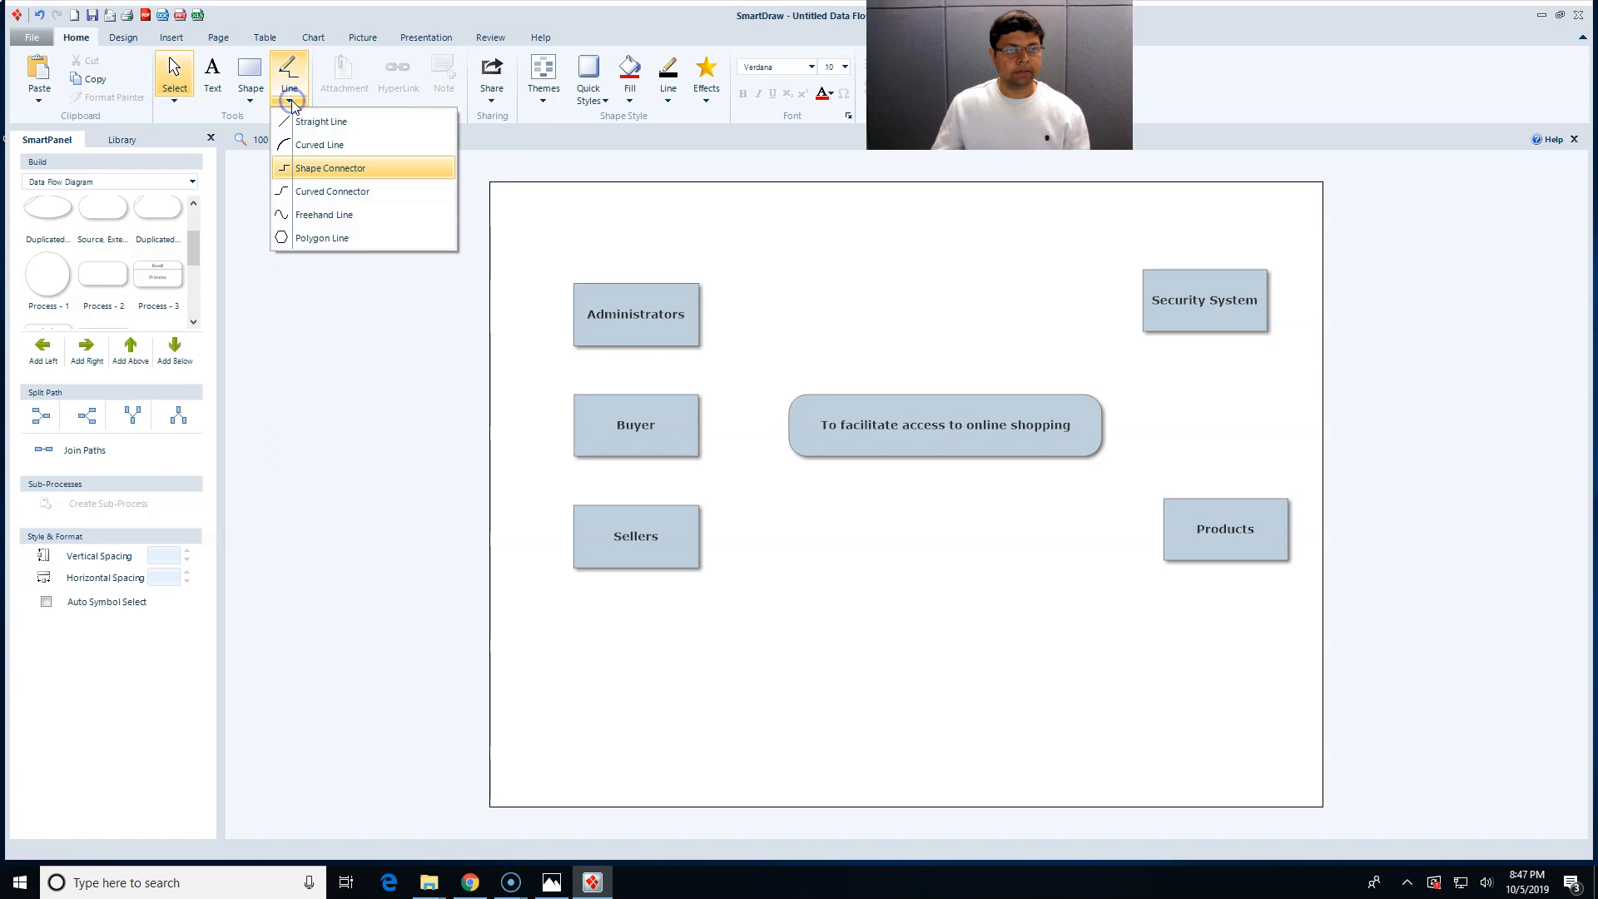
pyautogui.click(324, 175)
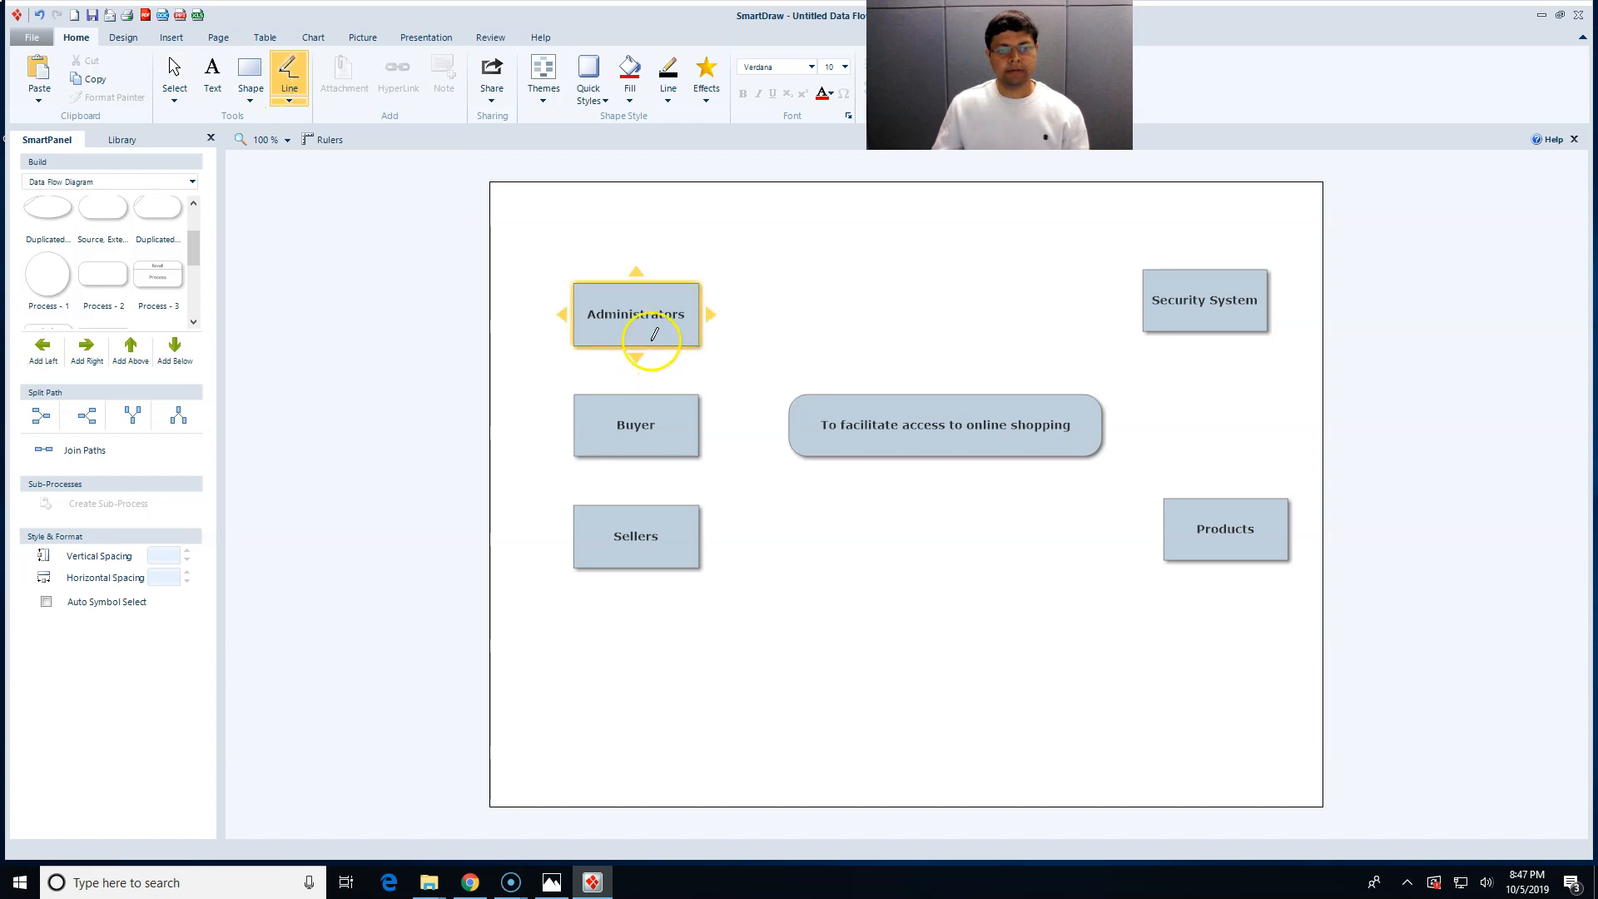
pyautogui.click(651, 306)
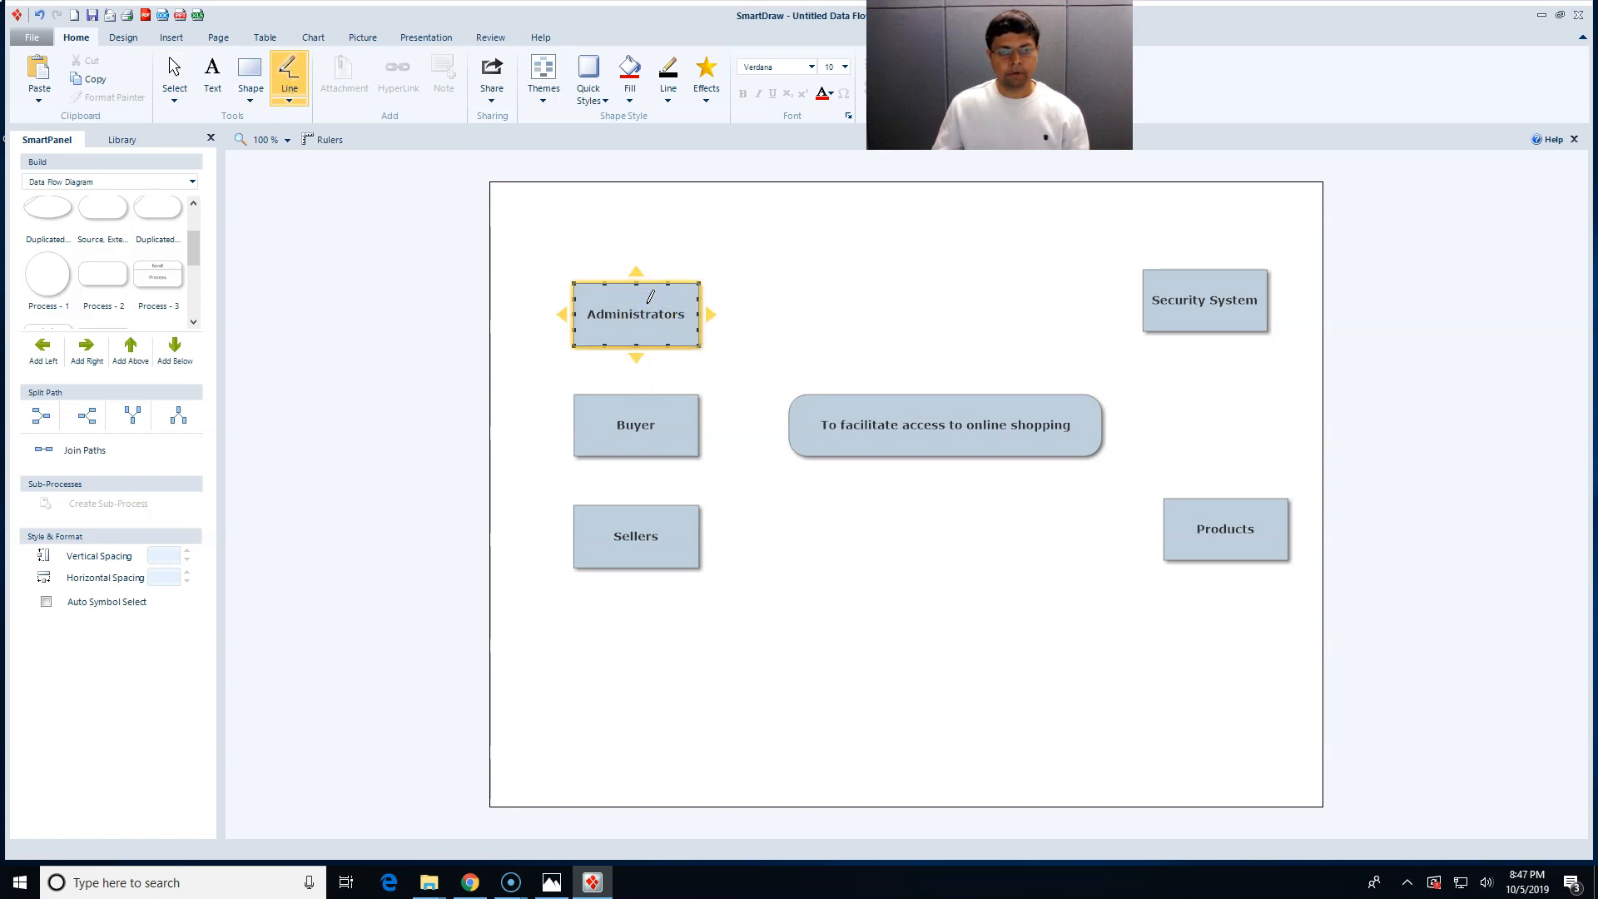
pyautogui.moveTo(651, 297); pyautogui.dragTo(929, 396)
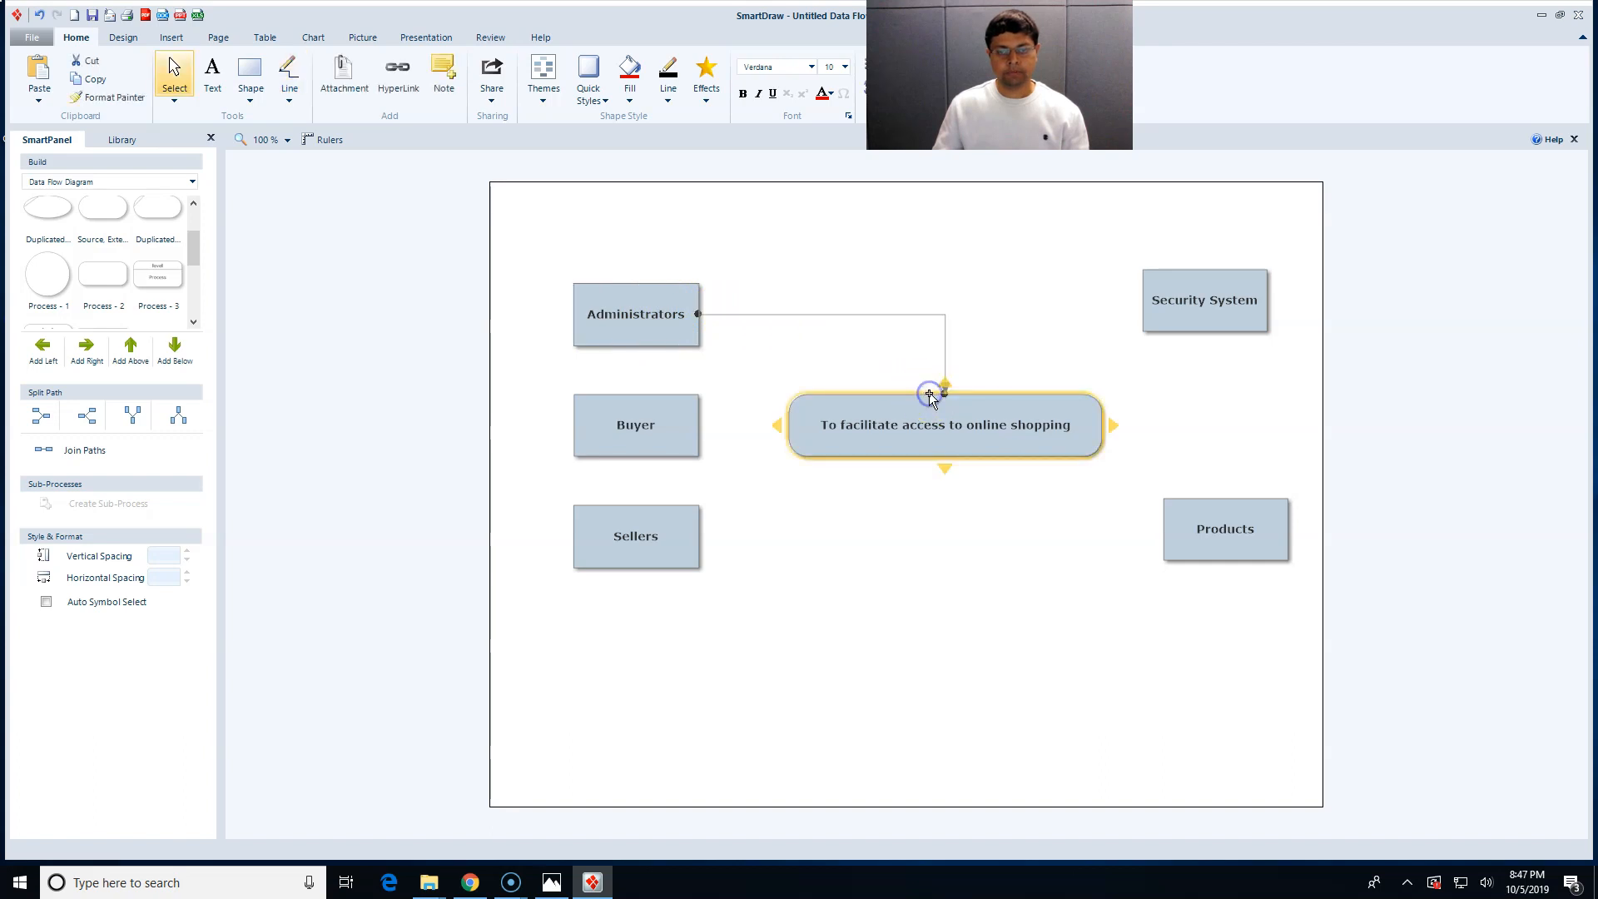
pyautogui.click(894, 555)
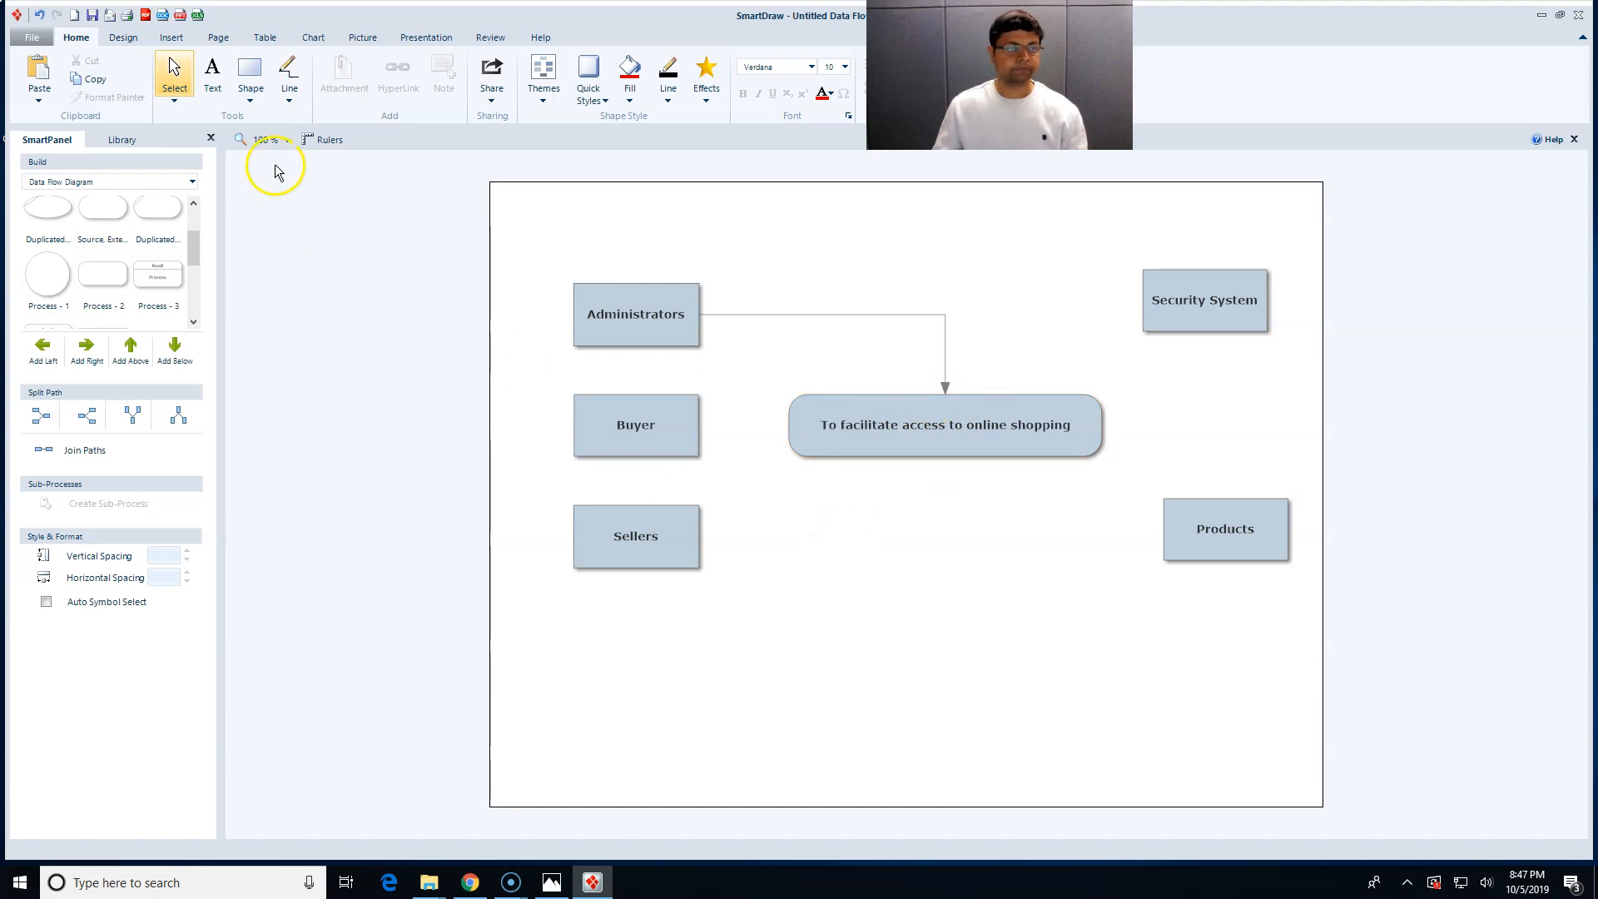
# Add a return arrow from the process to the upper corner of Administrators, starting apart from the incoming arrow on the process's top edge.
pyautogui.click(291, 83)
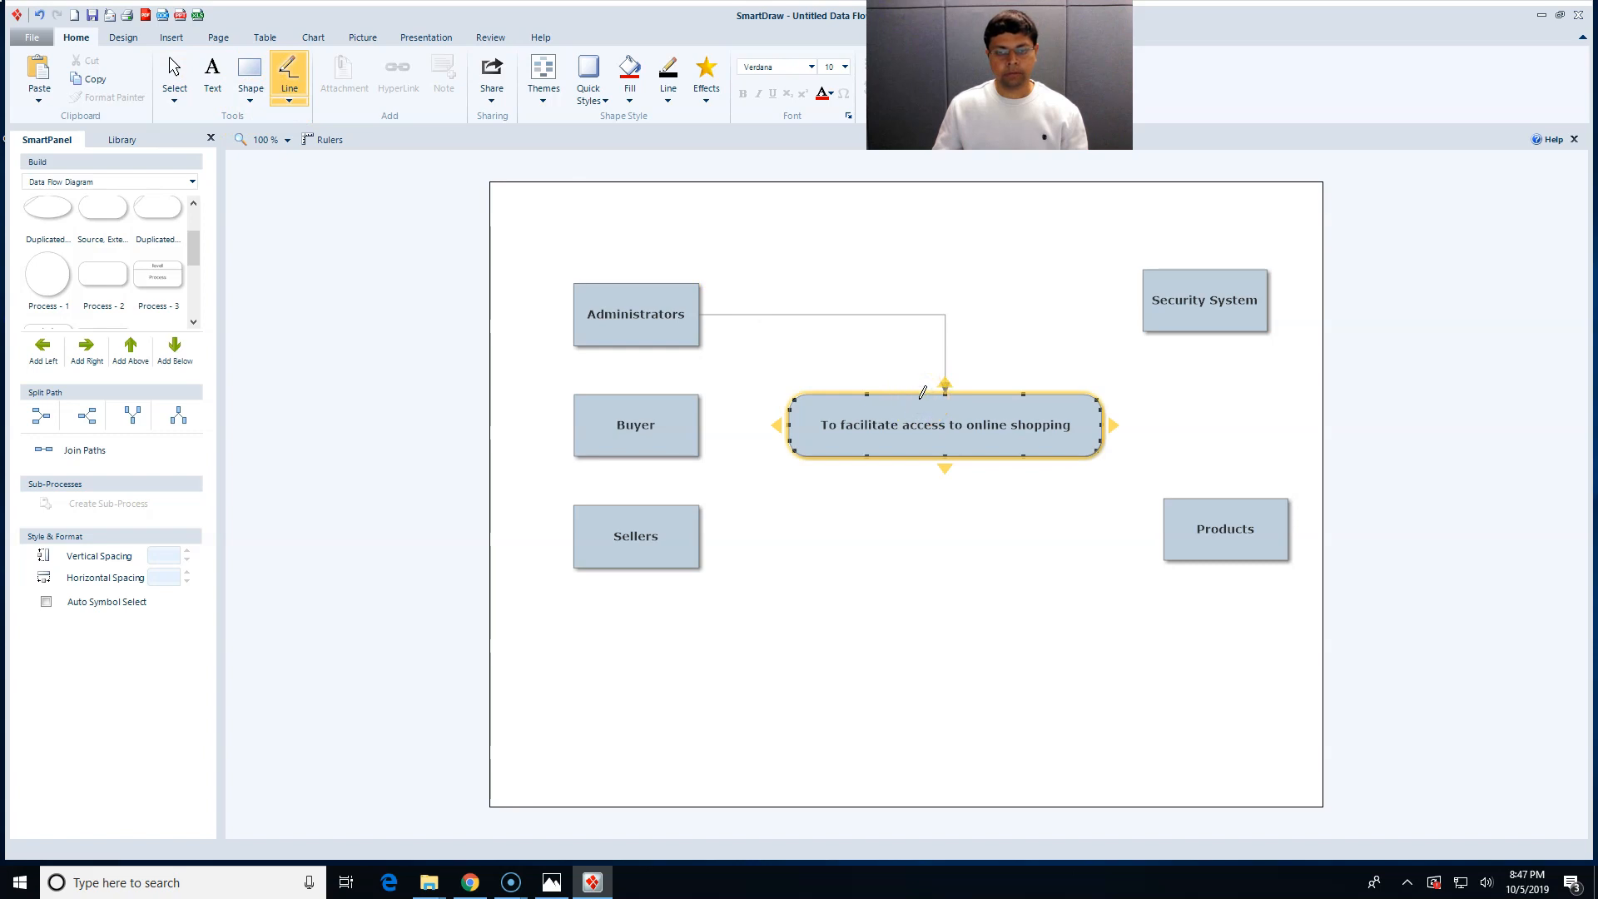
pyautogui.moveTo(922, 393); pyautogui.dragTo(686, 287)
pyautogui.moveTo(943, 400); pyautogui.dragTo(878, 388)
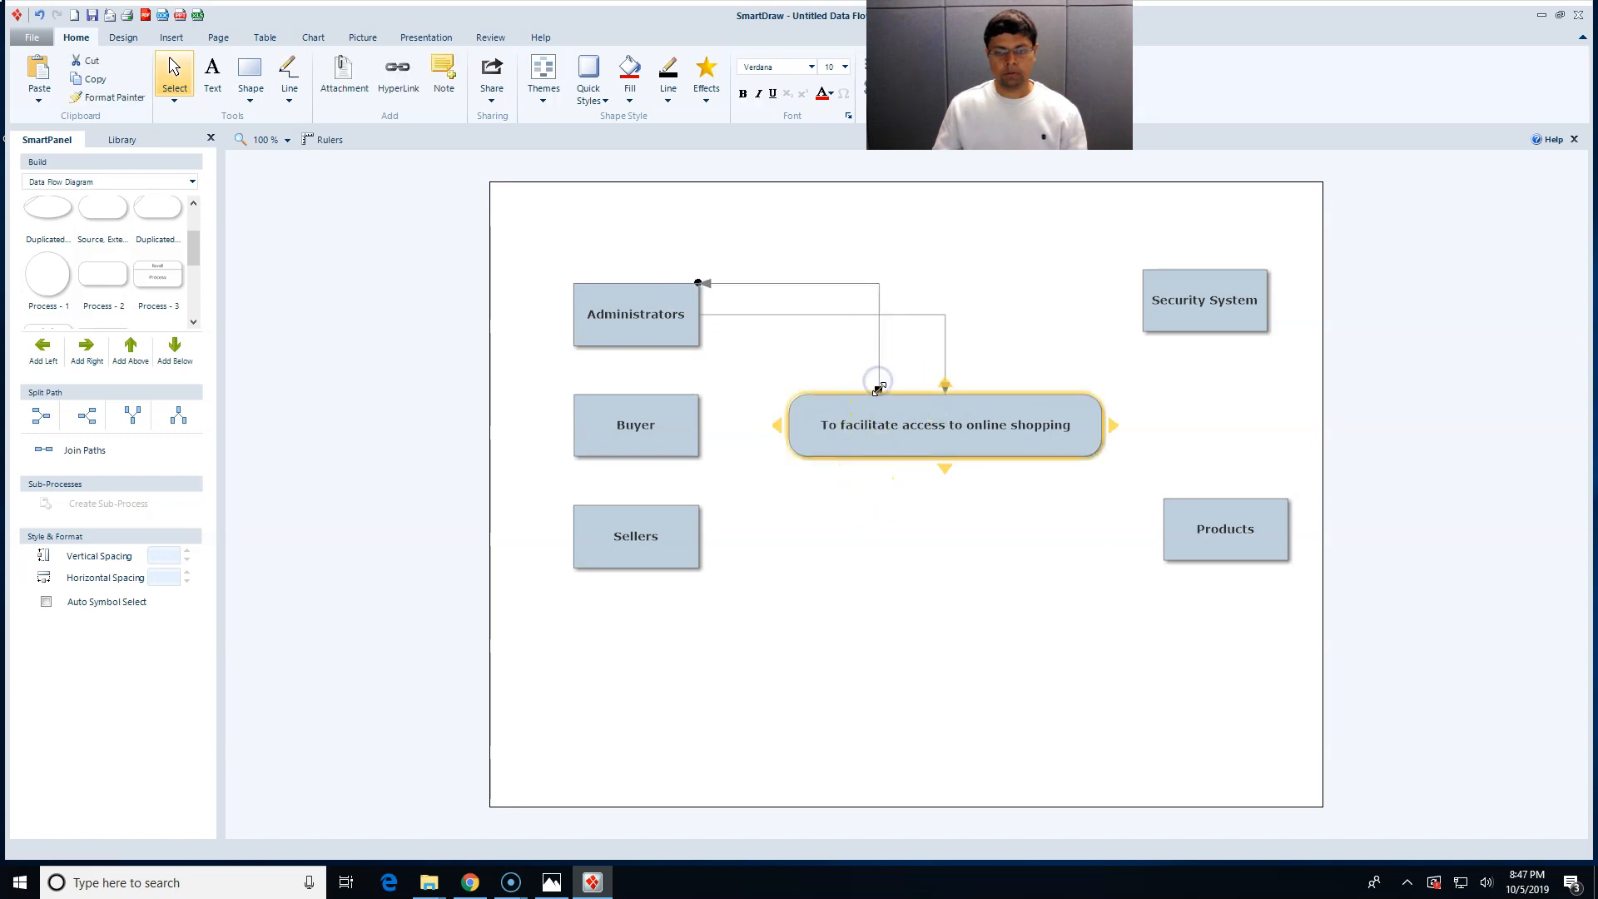
pyautogui.moveTo(879, 389); pyautogui.dragTo(871, 404)
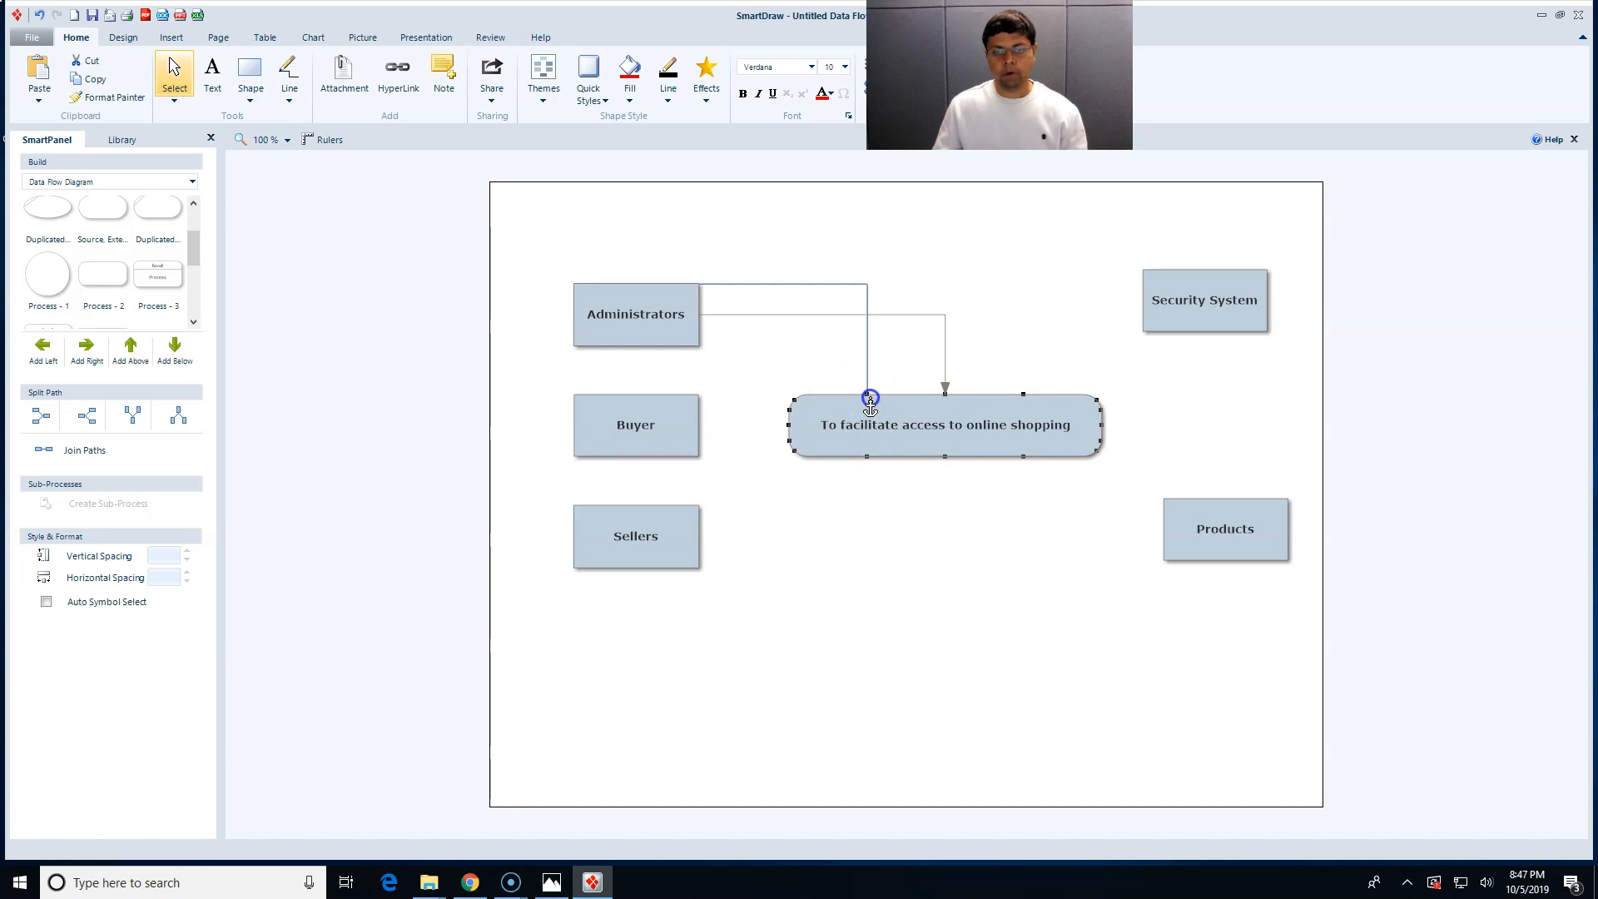
pyautogui.click(868, 398)
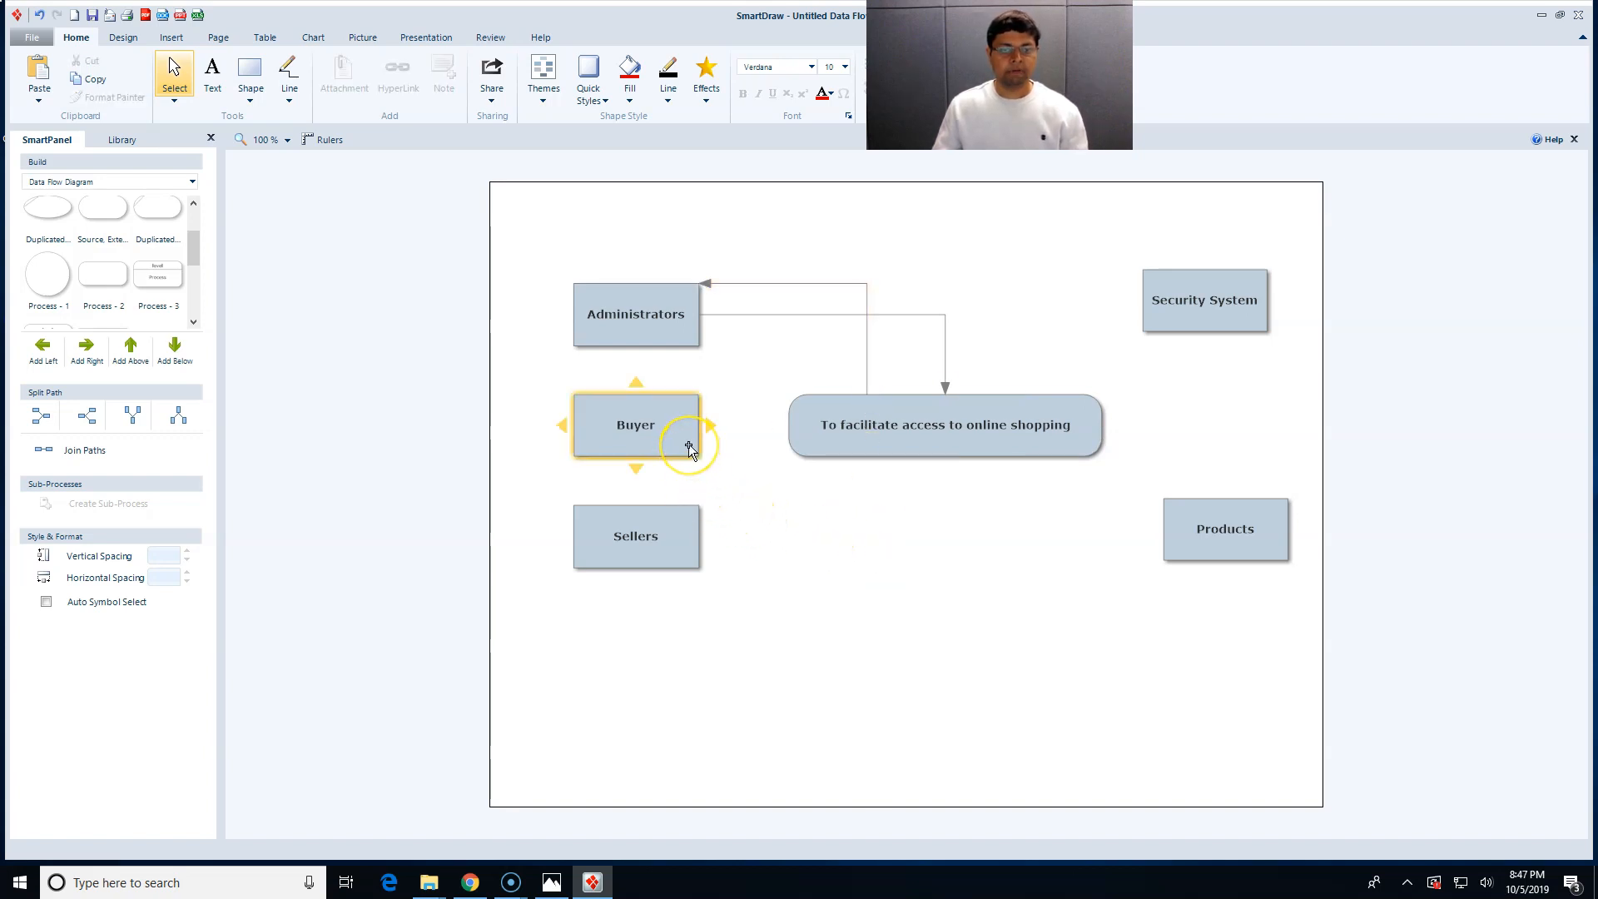
# Draw a connector arrow from the Buyer box to the upper-left corner of the process.
pyautogui.click(289, 73)
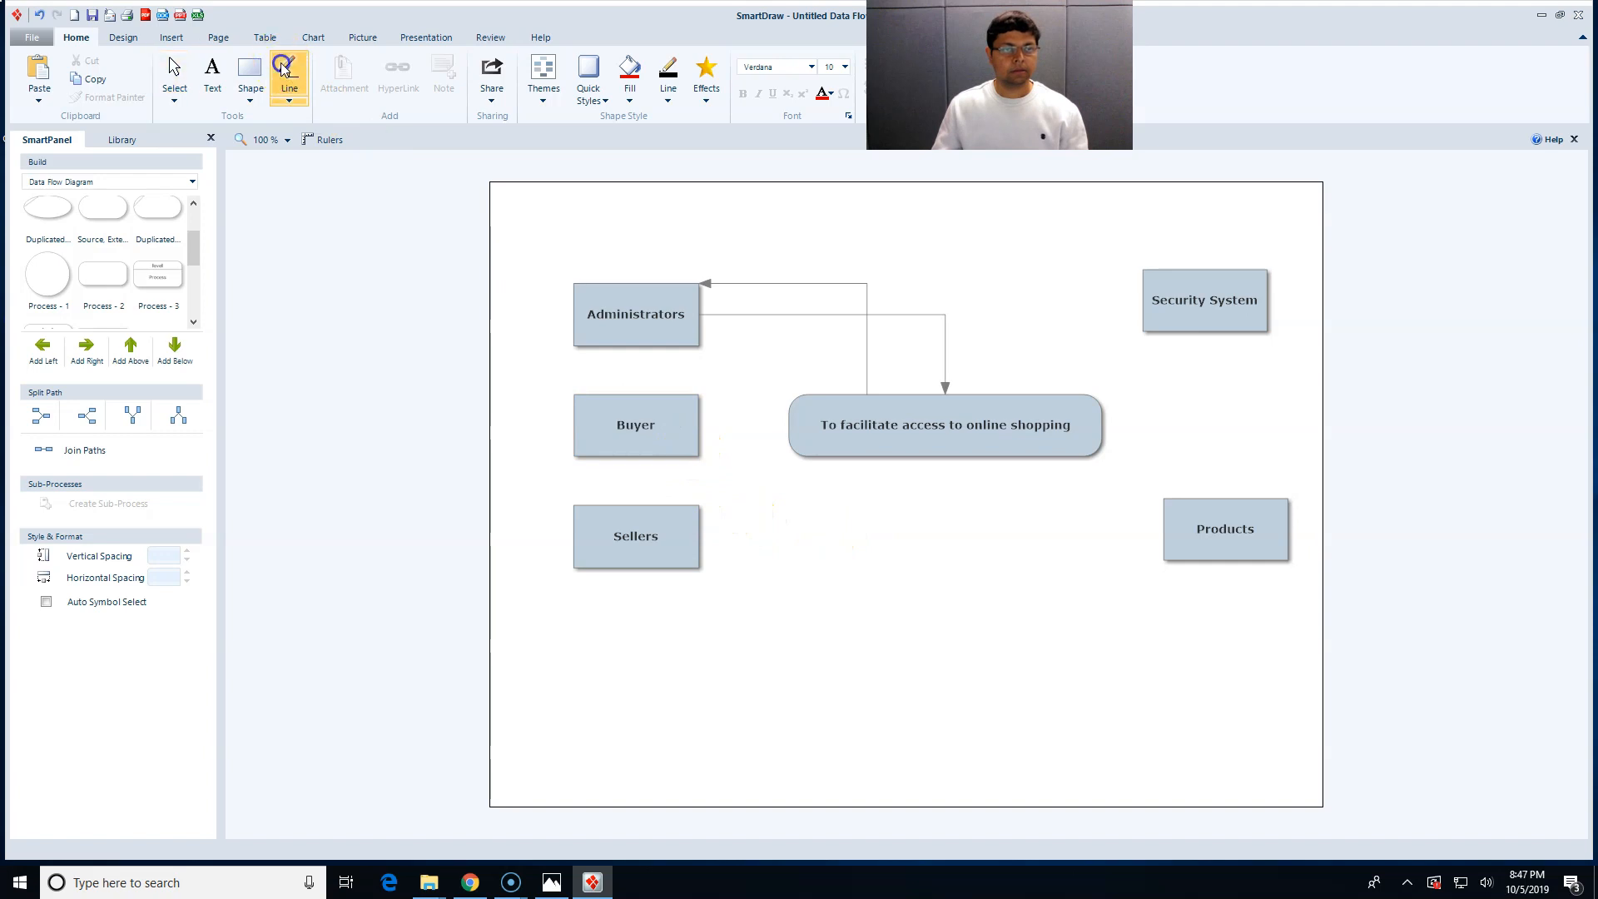
pyautogui.click(678, 429)
pyautogui.moveTo(679, 426); pyautogui.dragTo(794, 413)
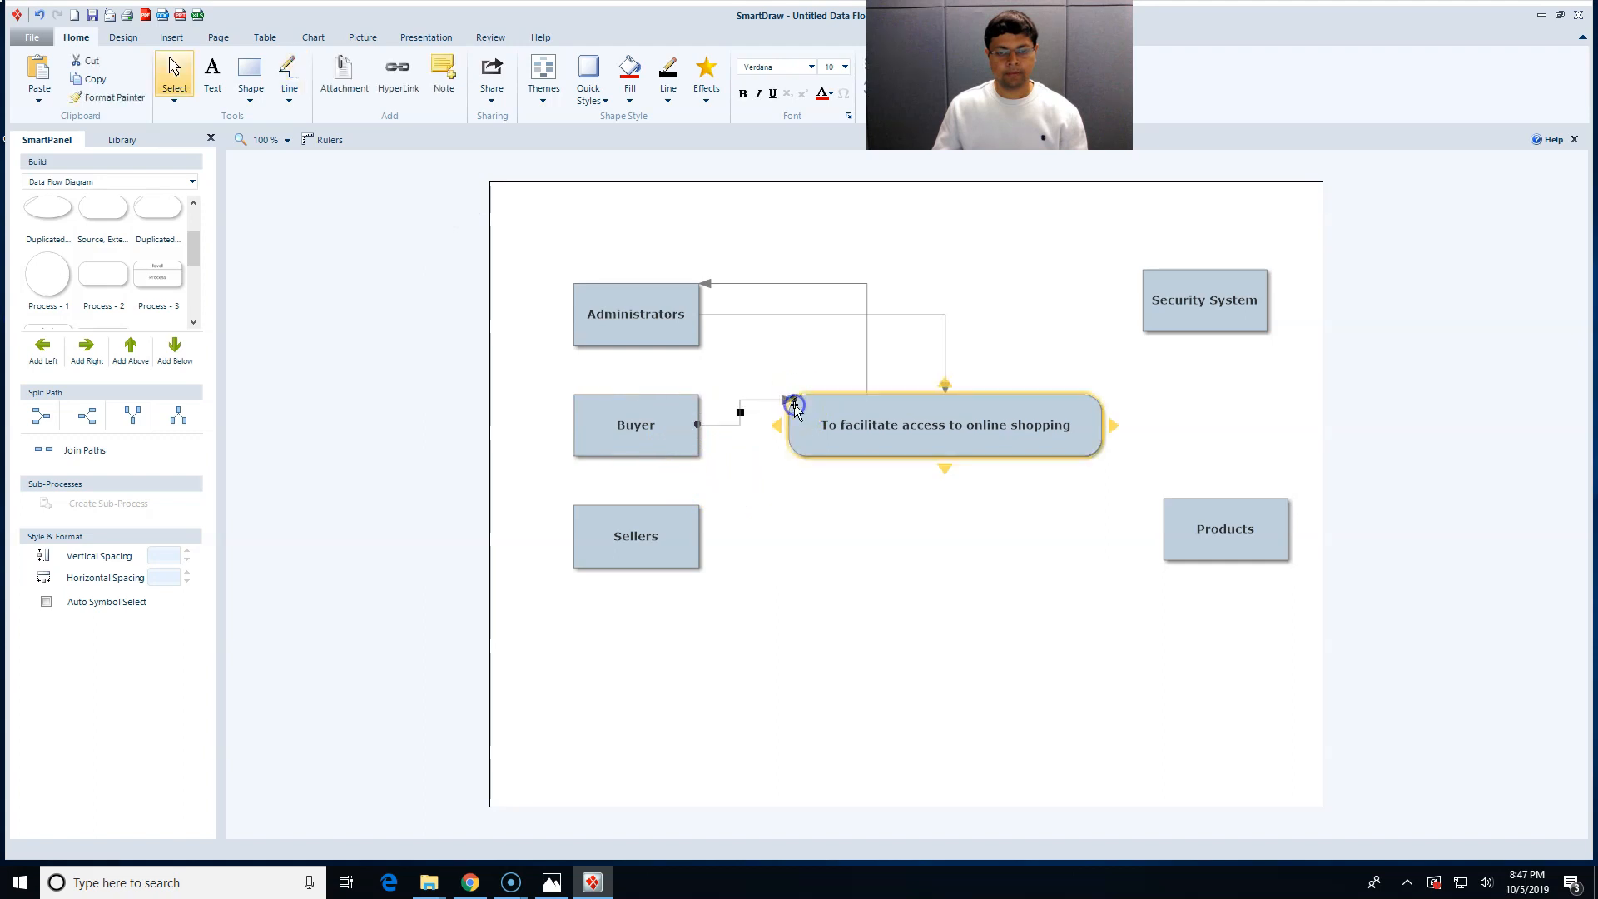
pyautogui.click(248, 79)
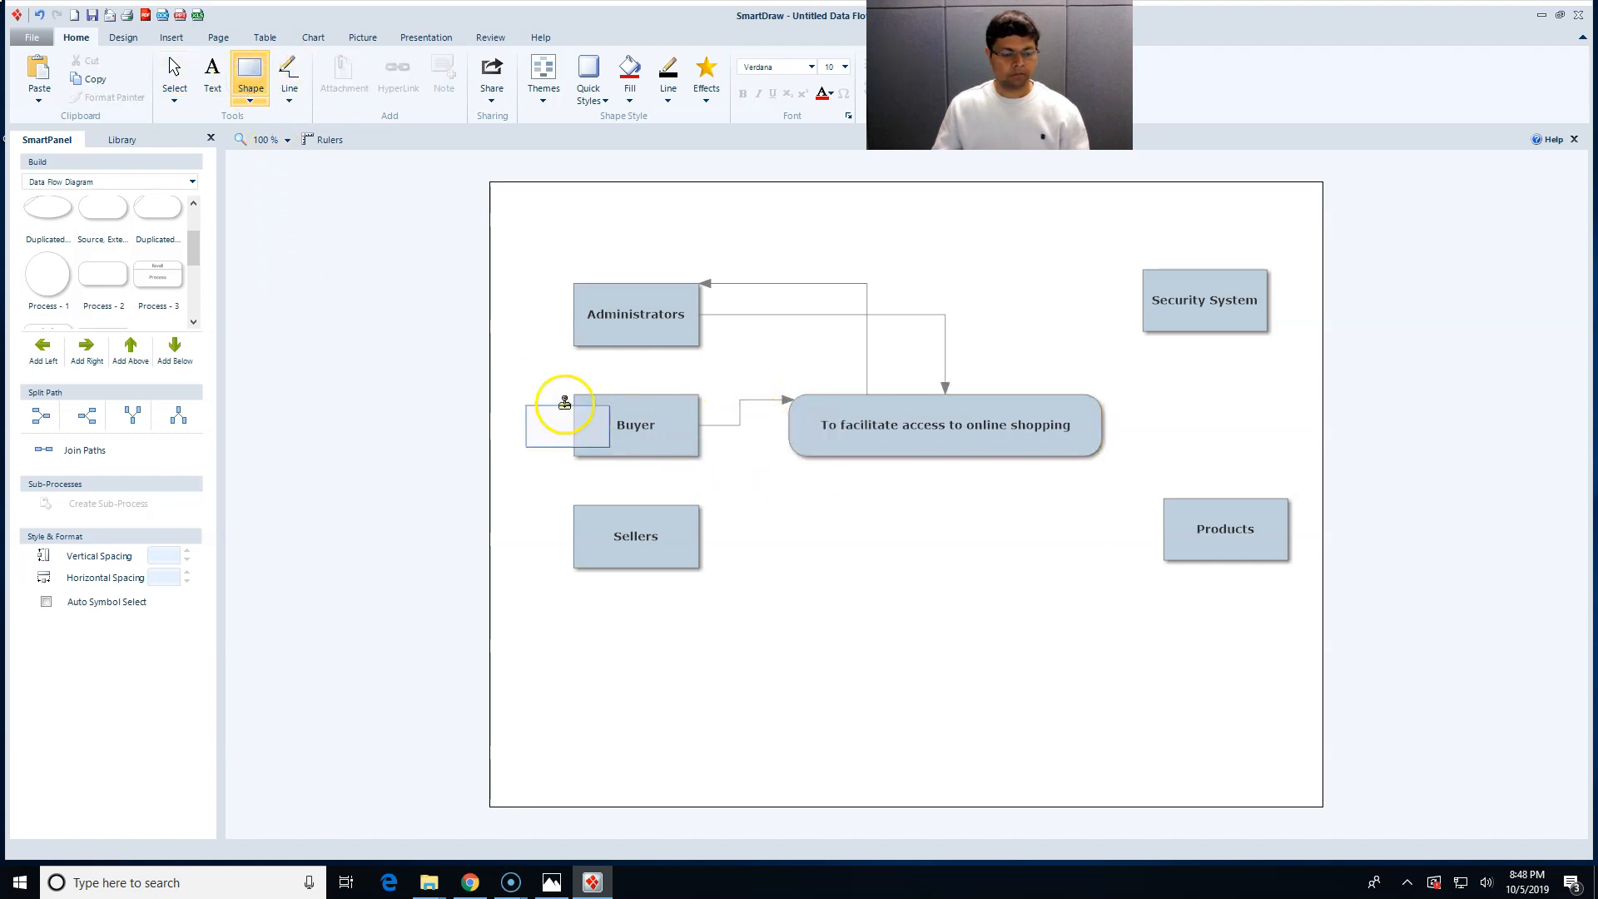
pyautogui.press('Escape')
# Add a straight return arrow from the process's left edge to the Buyer box, below the incoming connector.
pyautogui.click(289, 73)
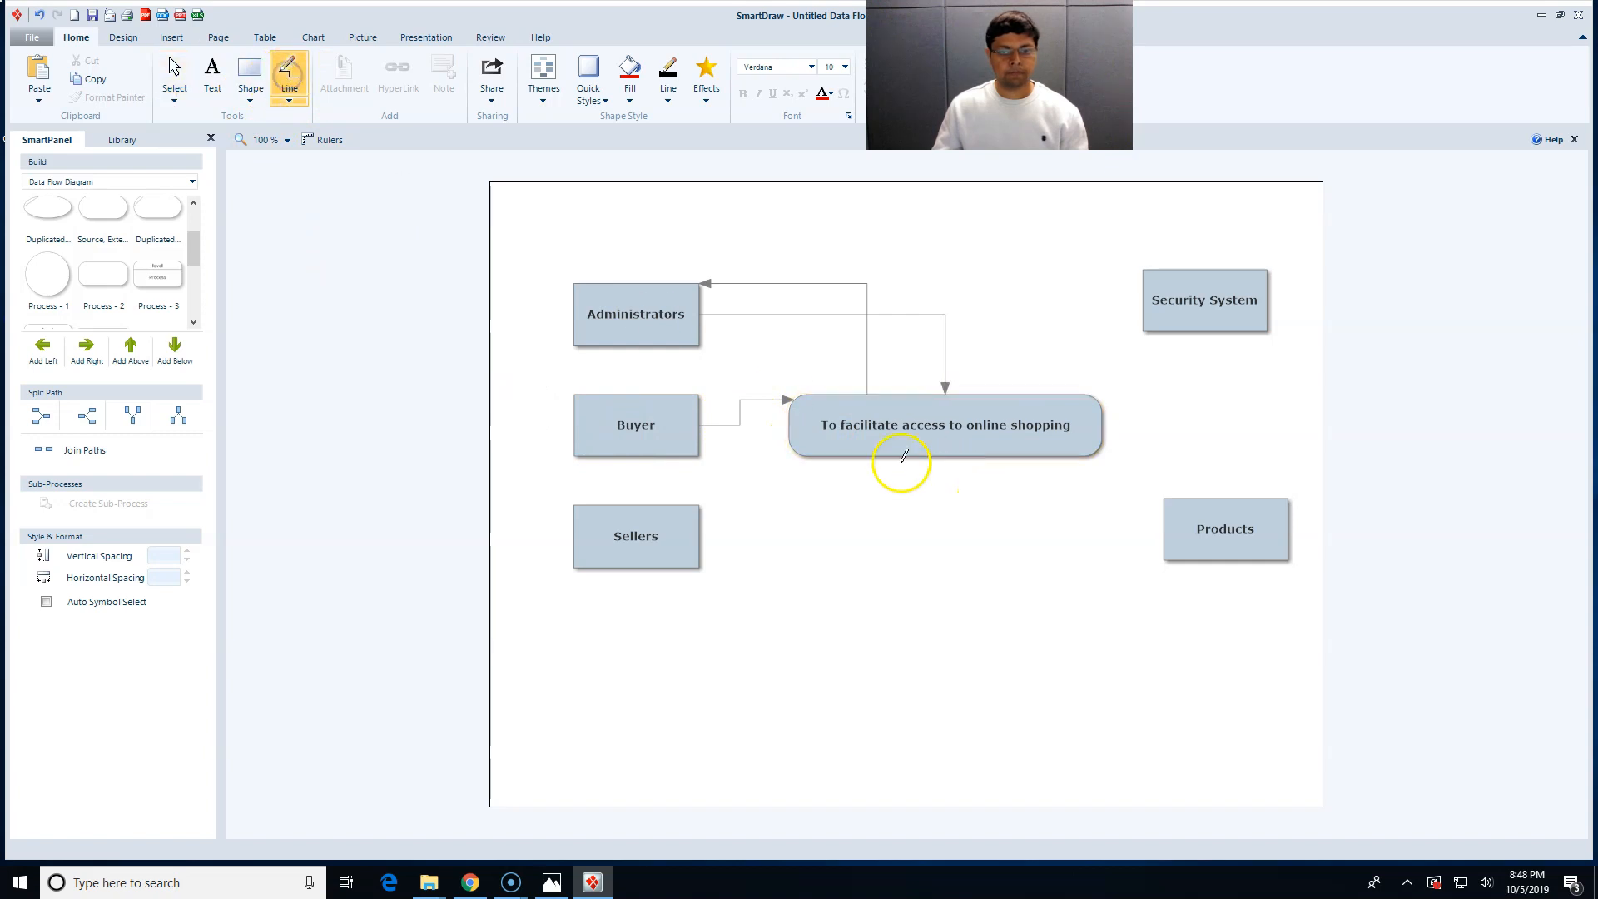
pyautogui.moveTo(883, 439)
pyautogui.mouseDown()
pyautogui.moveTo(696, 432)
pyautogui.moveTo(696, 454)
pyautogui.mouseUp()
pyautogui.moveTo(788, 425); pyautogui.dragTo(783, 439)
pyautogui.click(709, 425)
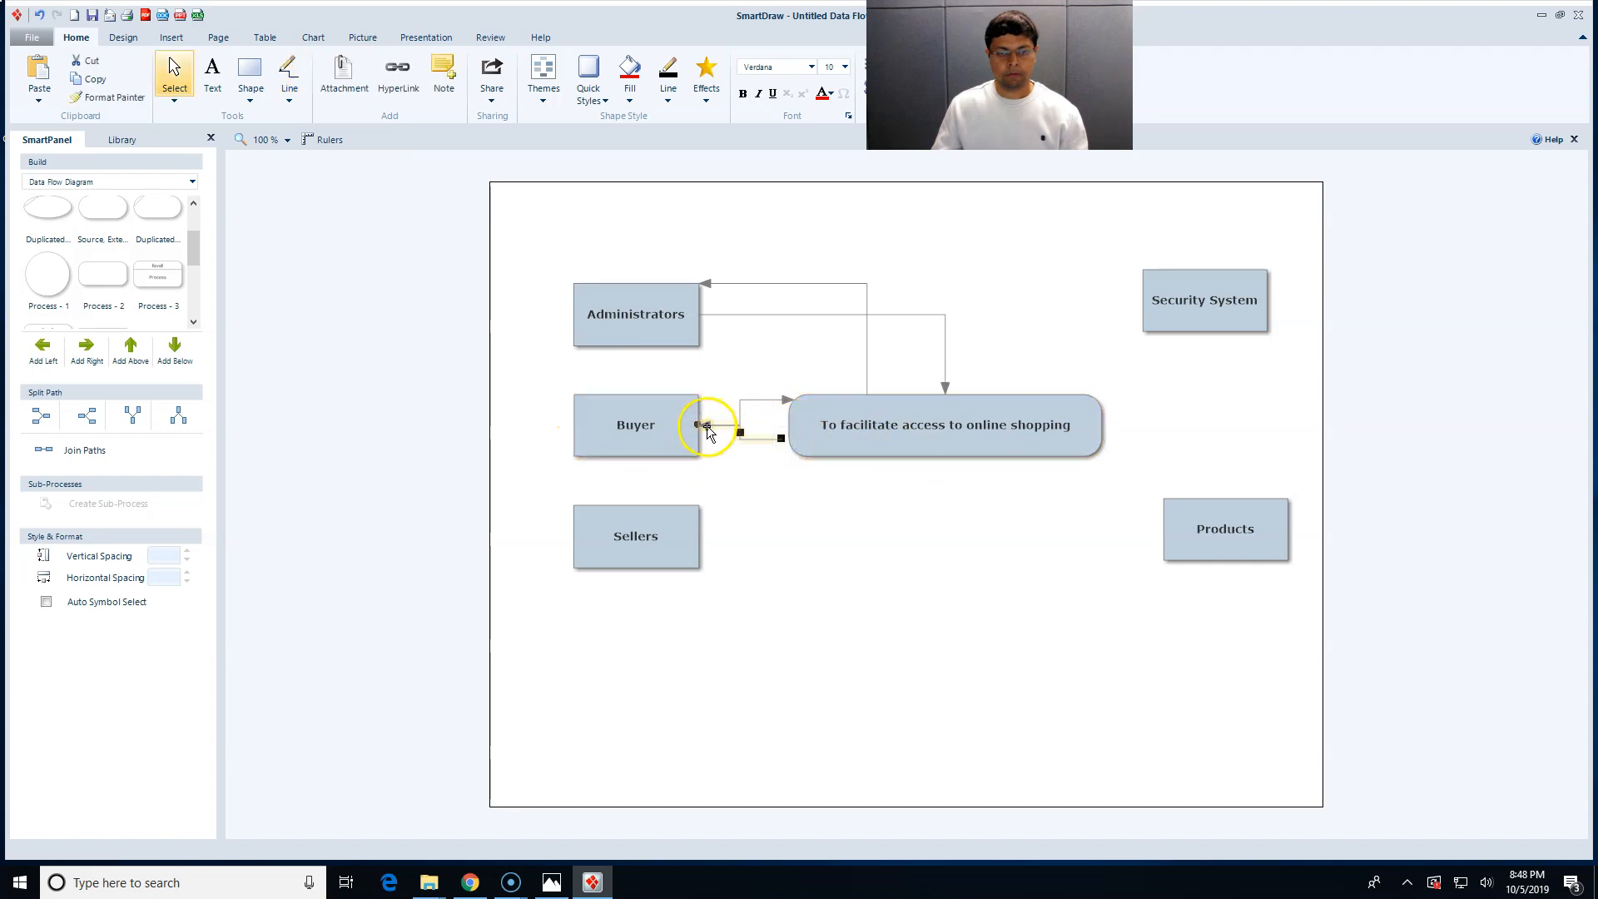
pyautogui.moveTo(705, 443); pyautogui.dragTo(798, 446)
pyautogui.click(795, 553)
# Draw a connector arrow from the Sellers box to the bottom edge of the process.
pyautogui.click(670, 549)
pyautogui.press('Escape')
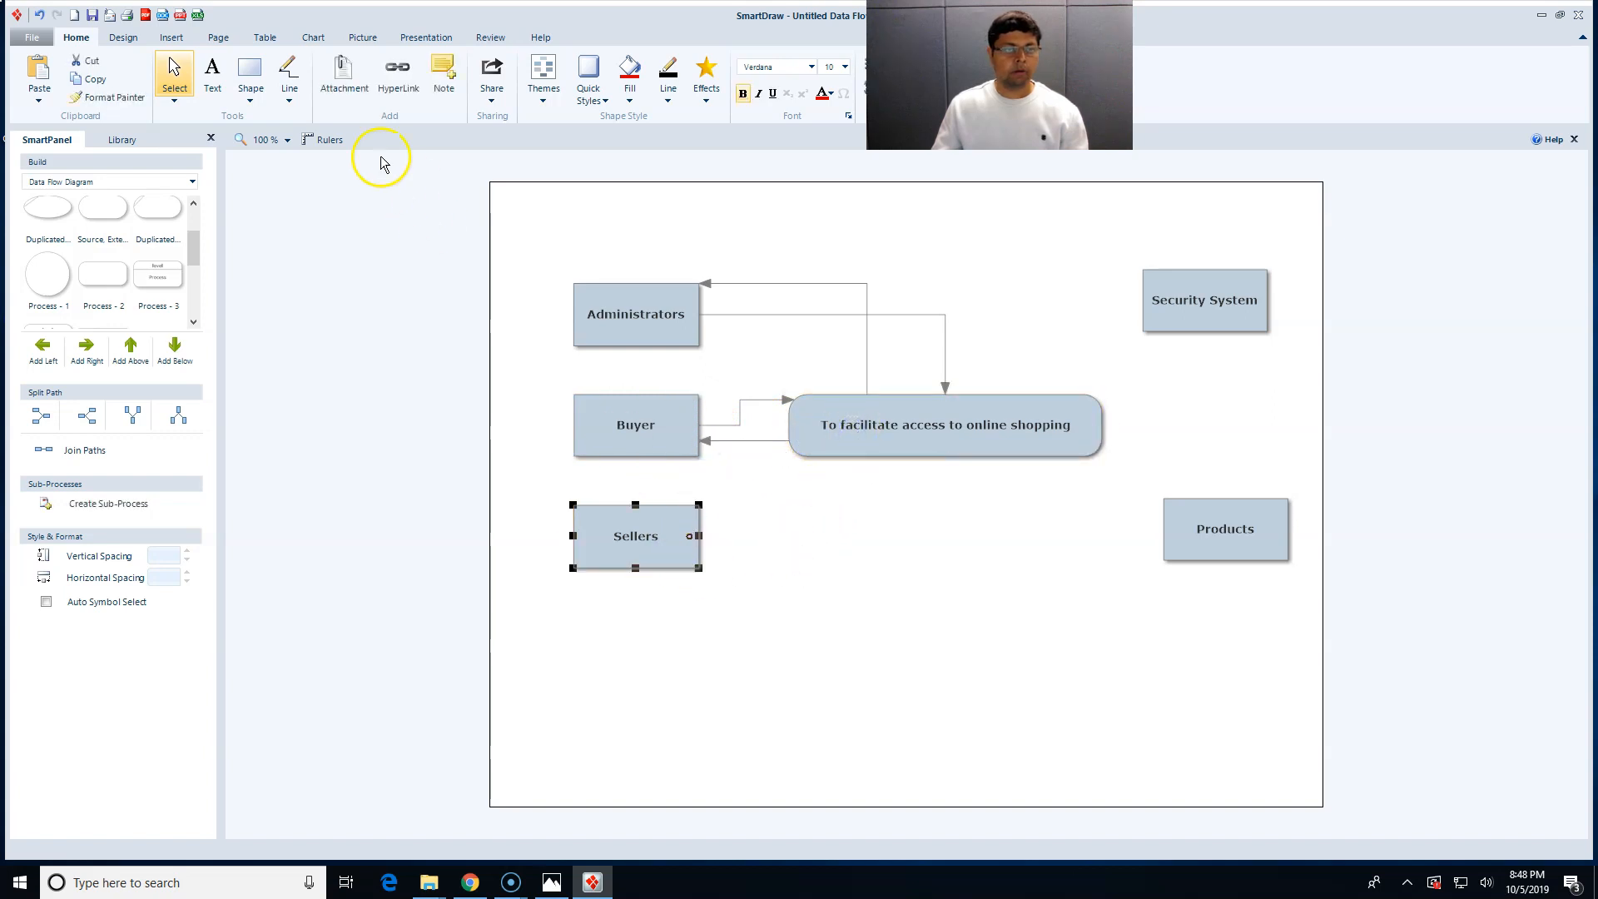
pyautogui.click(289, 75)
pyautogui.moveTo(697, 535); pyautogui.dragTo(866, 458)
pyautogui.click(949, 460)
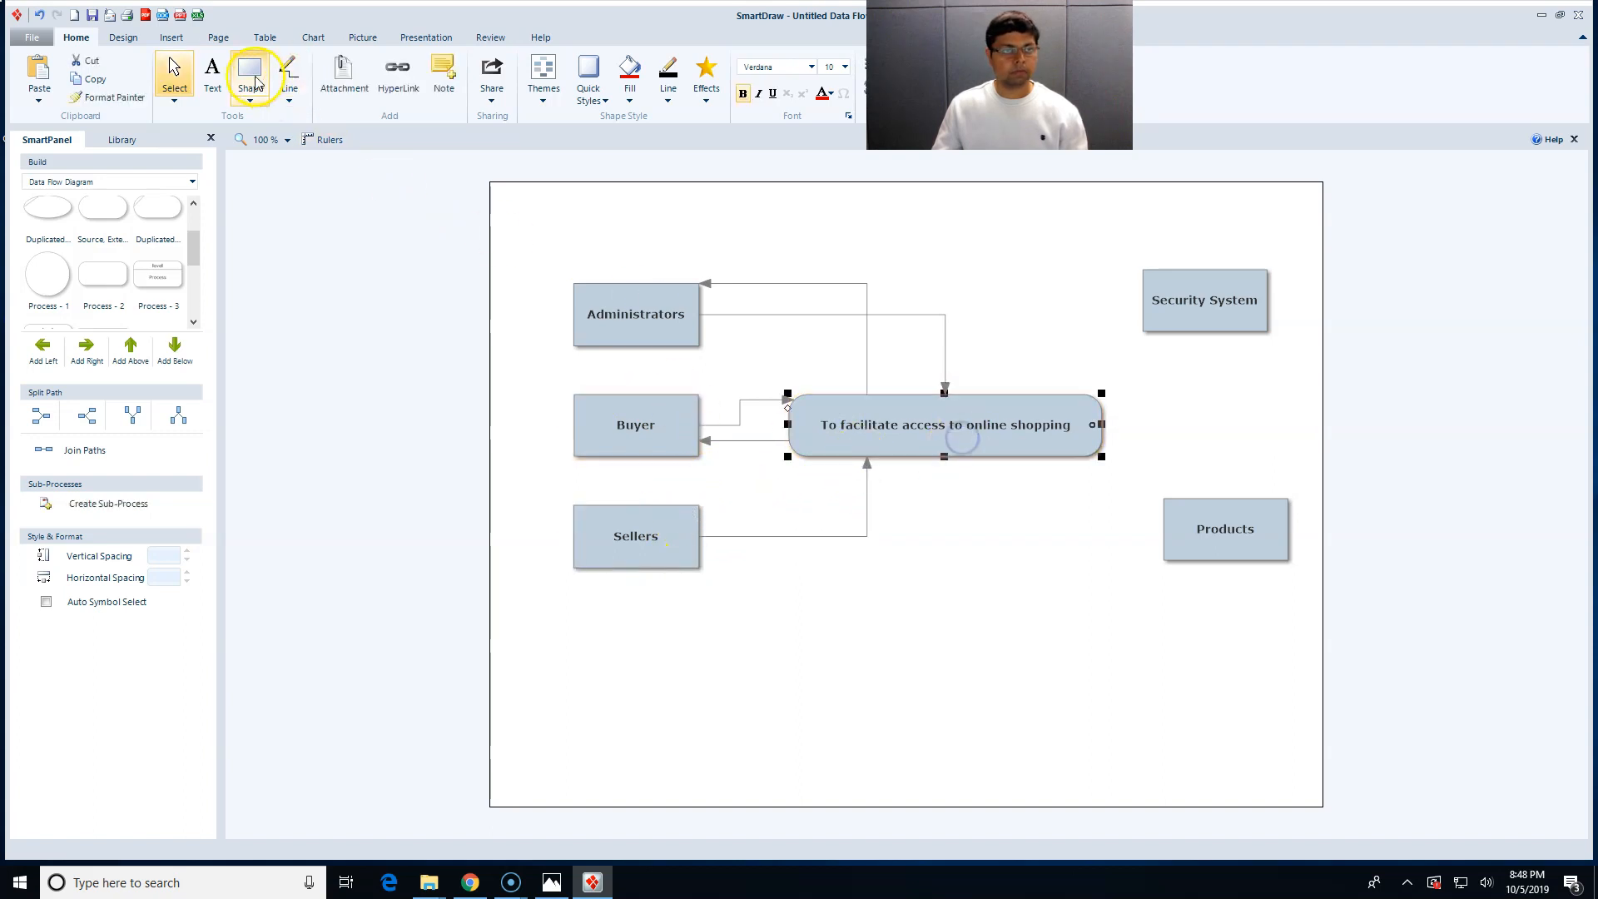
# Add a return arrow from the process's bottom edge to Sellers, and separate the two arrows by rerouting the incoming one to the process's lower-left corner.
pyautogui.click(289, 75)
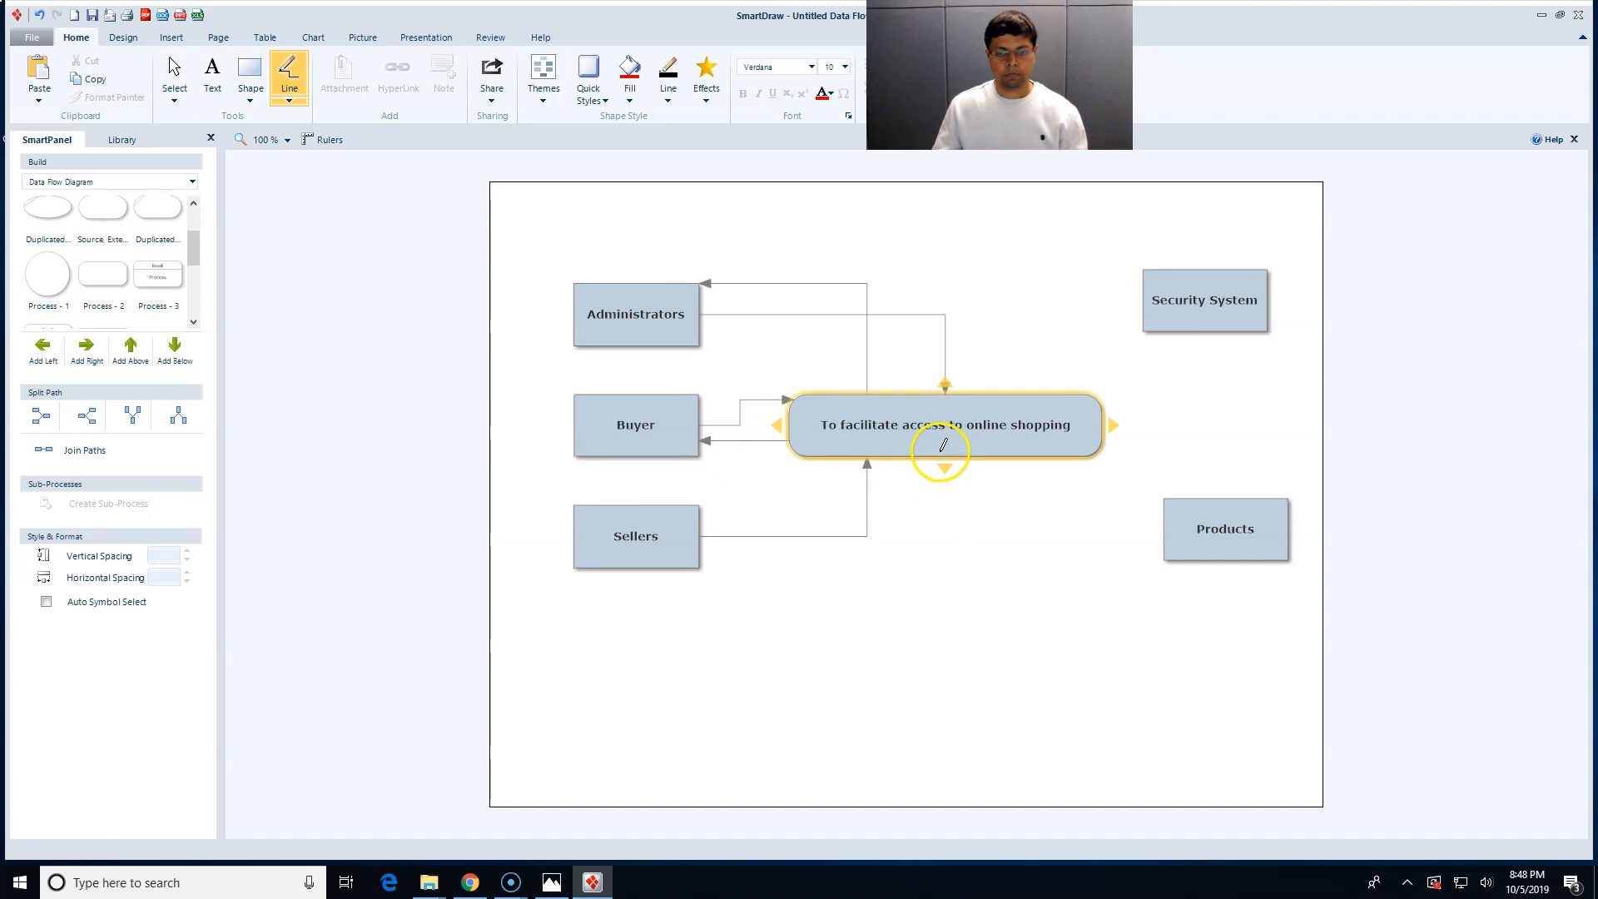
pyautogui.moveTo(944, 450); pyautogui.dragTo(665, 531)
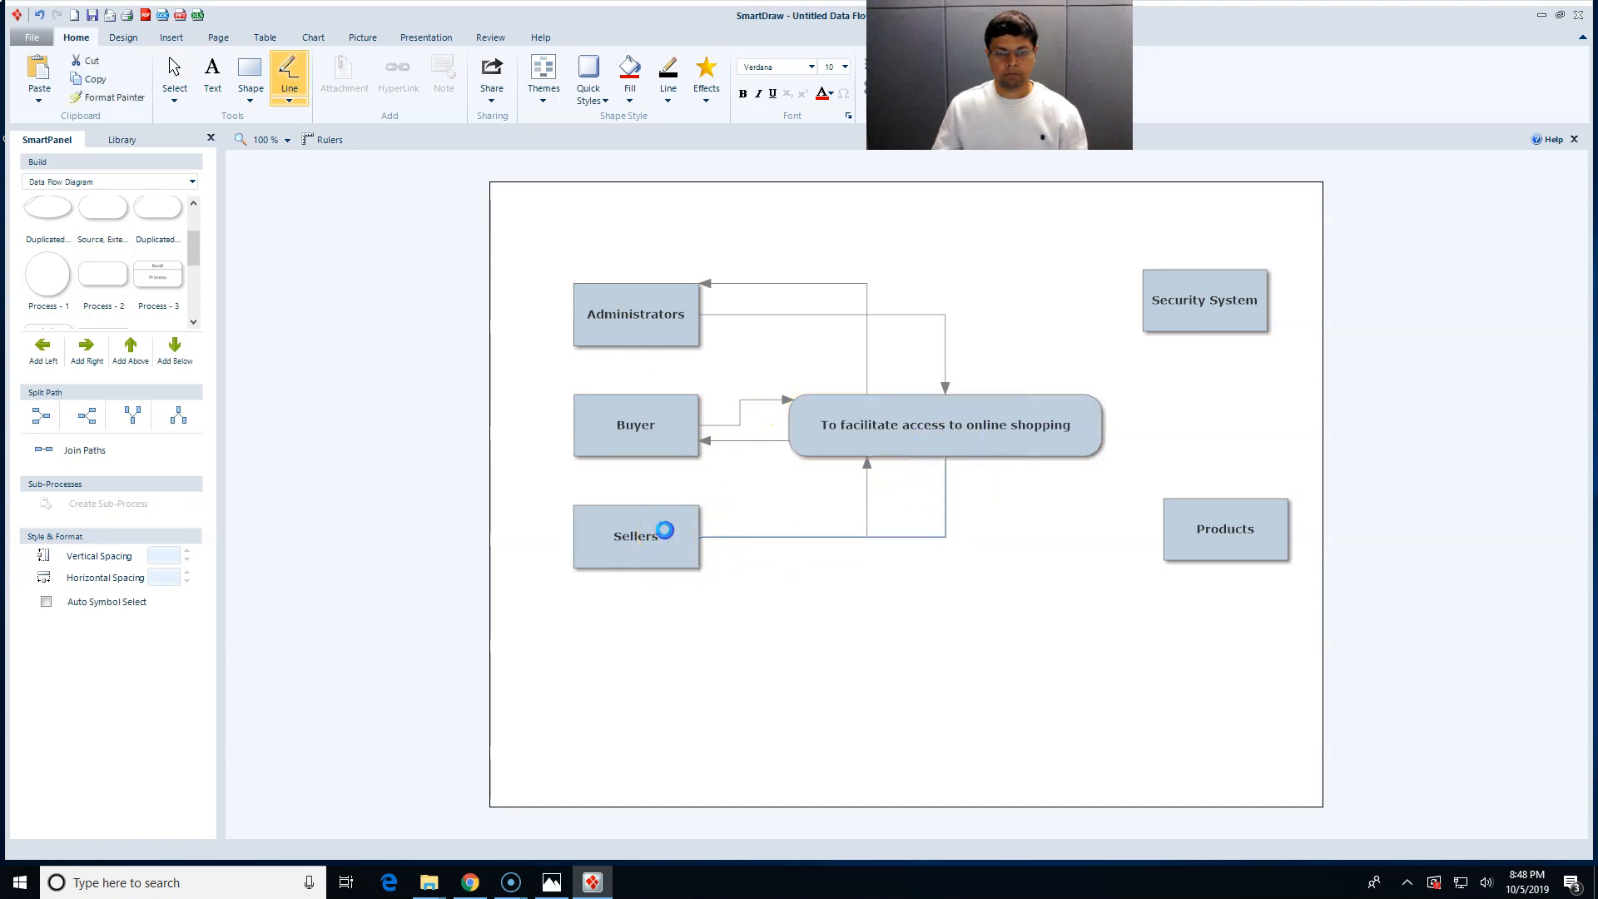
pyautogui.click(867, 466)
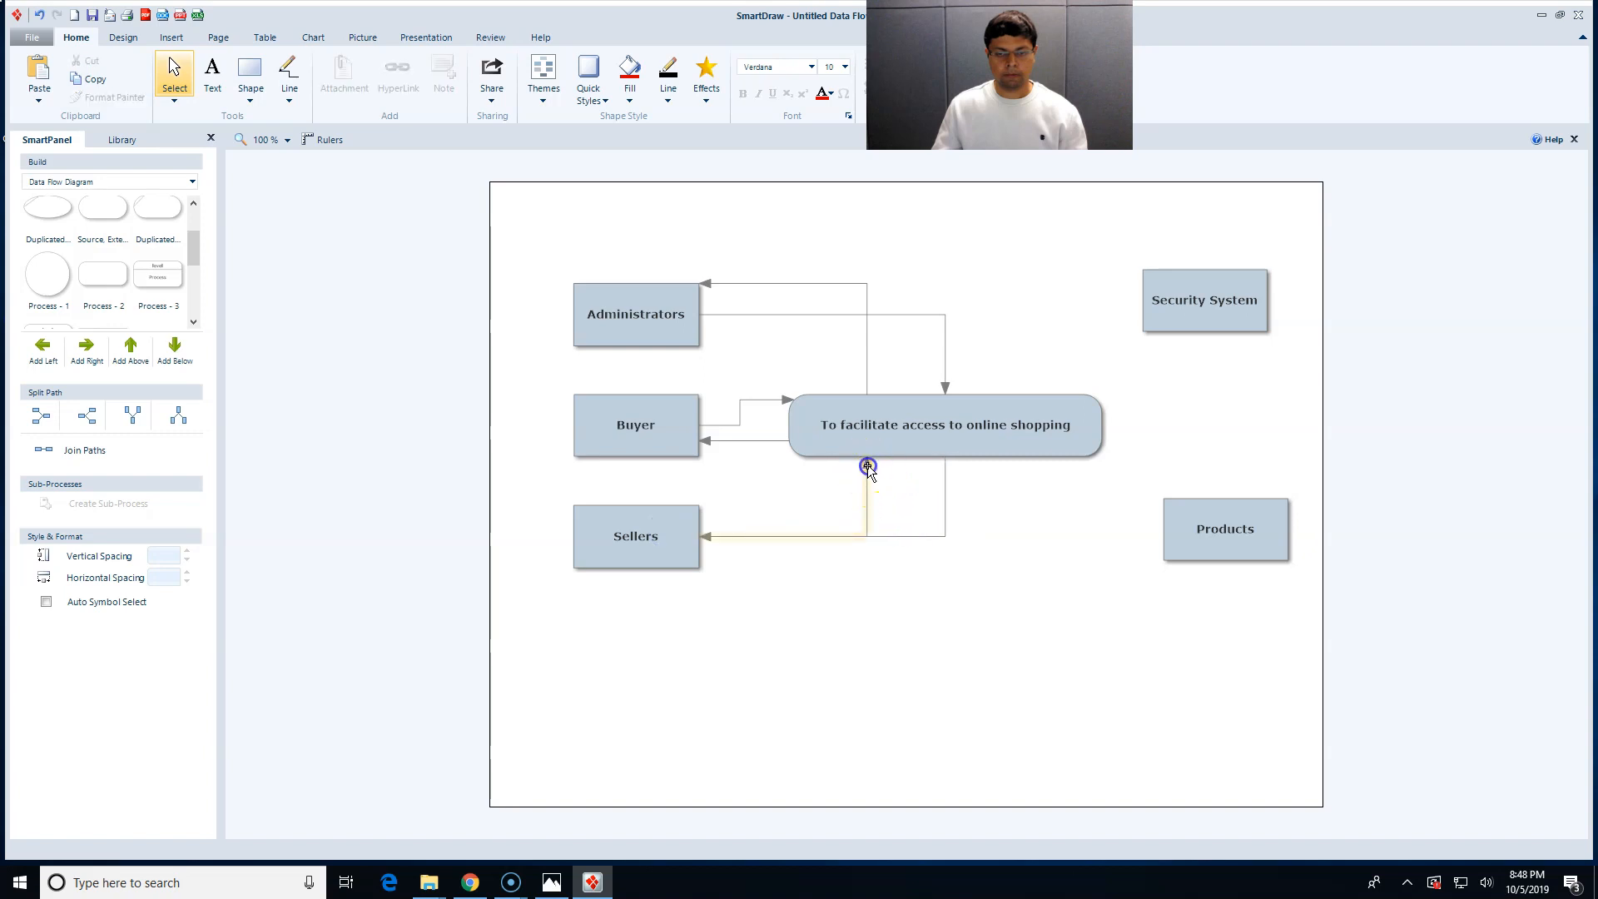
pyautogui.moveTo(867, 468); pyautogui.dragTo(814, 454)
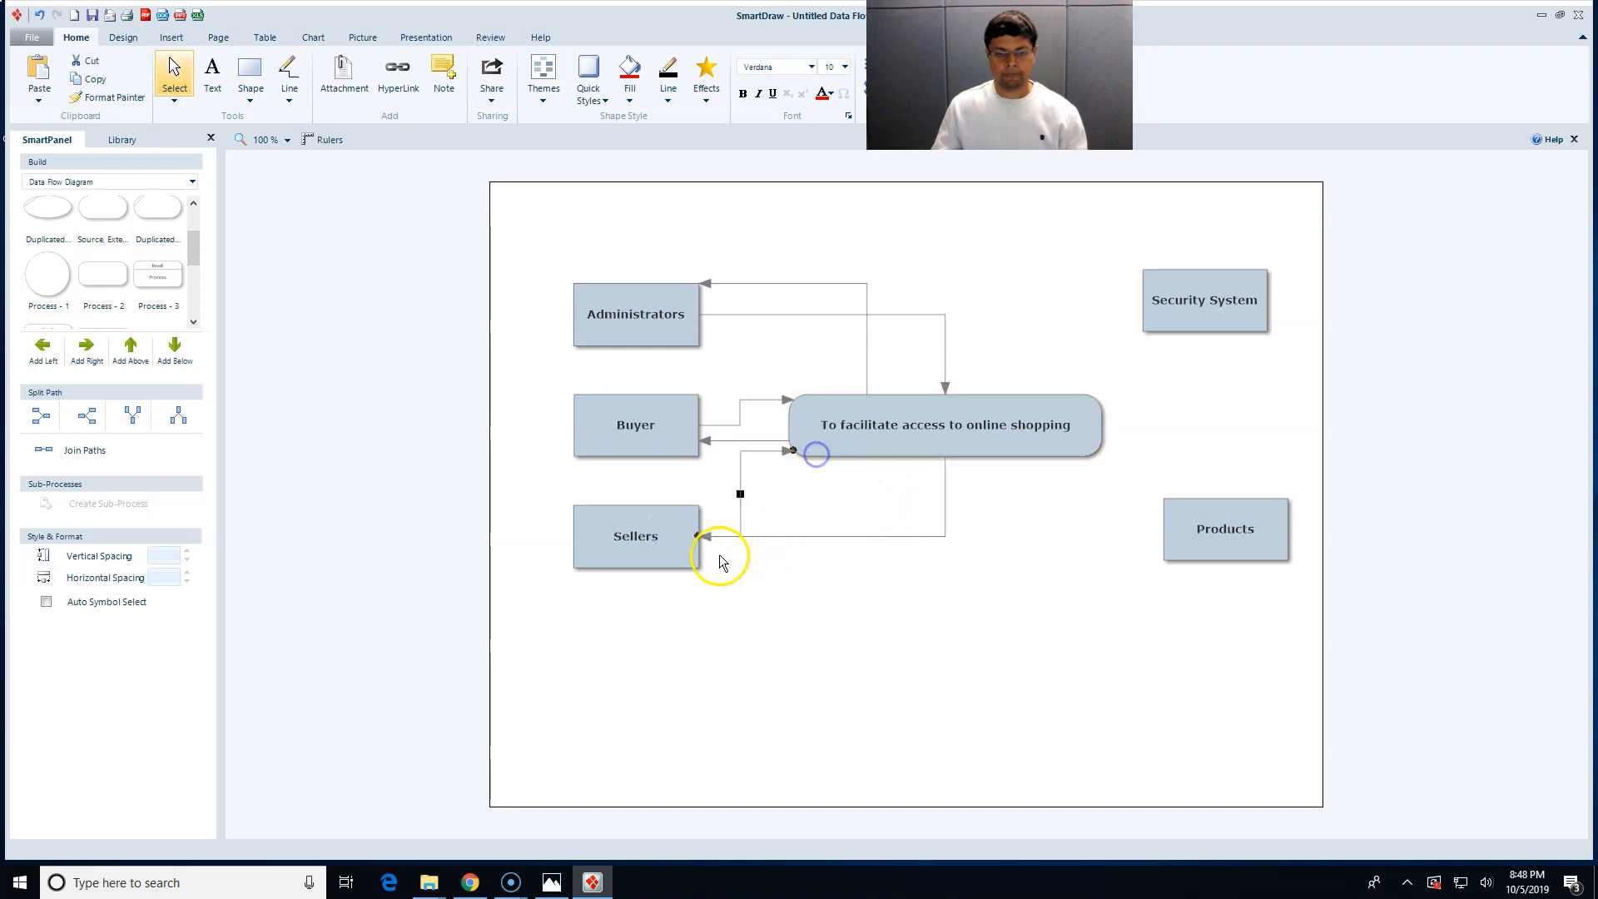
pyautogui.moveTo(708, 536); pyautogui.dragTo(699, 557)
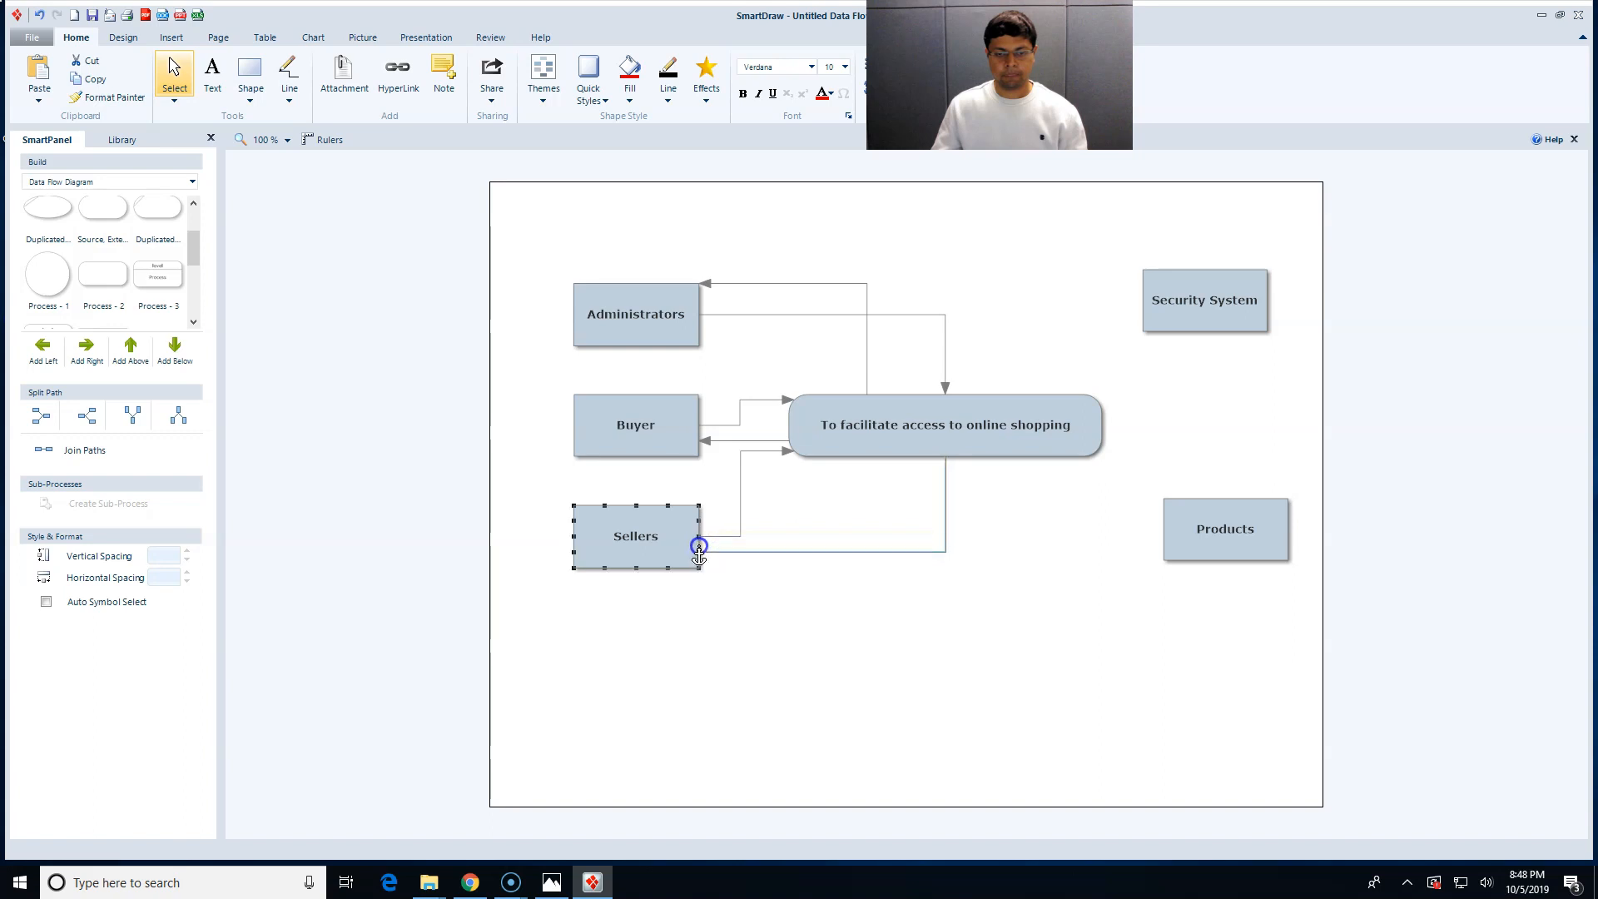
pyautogui.click(943, 480)
pyautogui.moveTo(944, 455); pyautogui.dragTo(902, 465)
pyautogui.click(1041, 462)
# Draw a connector arrow from the bottom of the Security System box to the right edge of the process.
pyautogui.click(1207, 325)
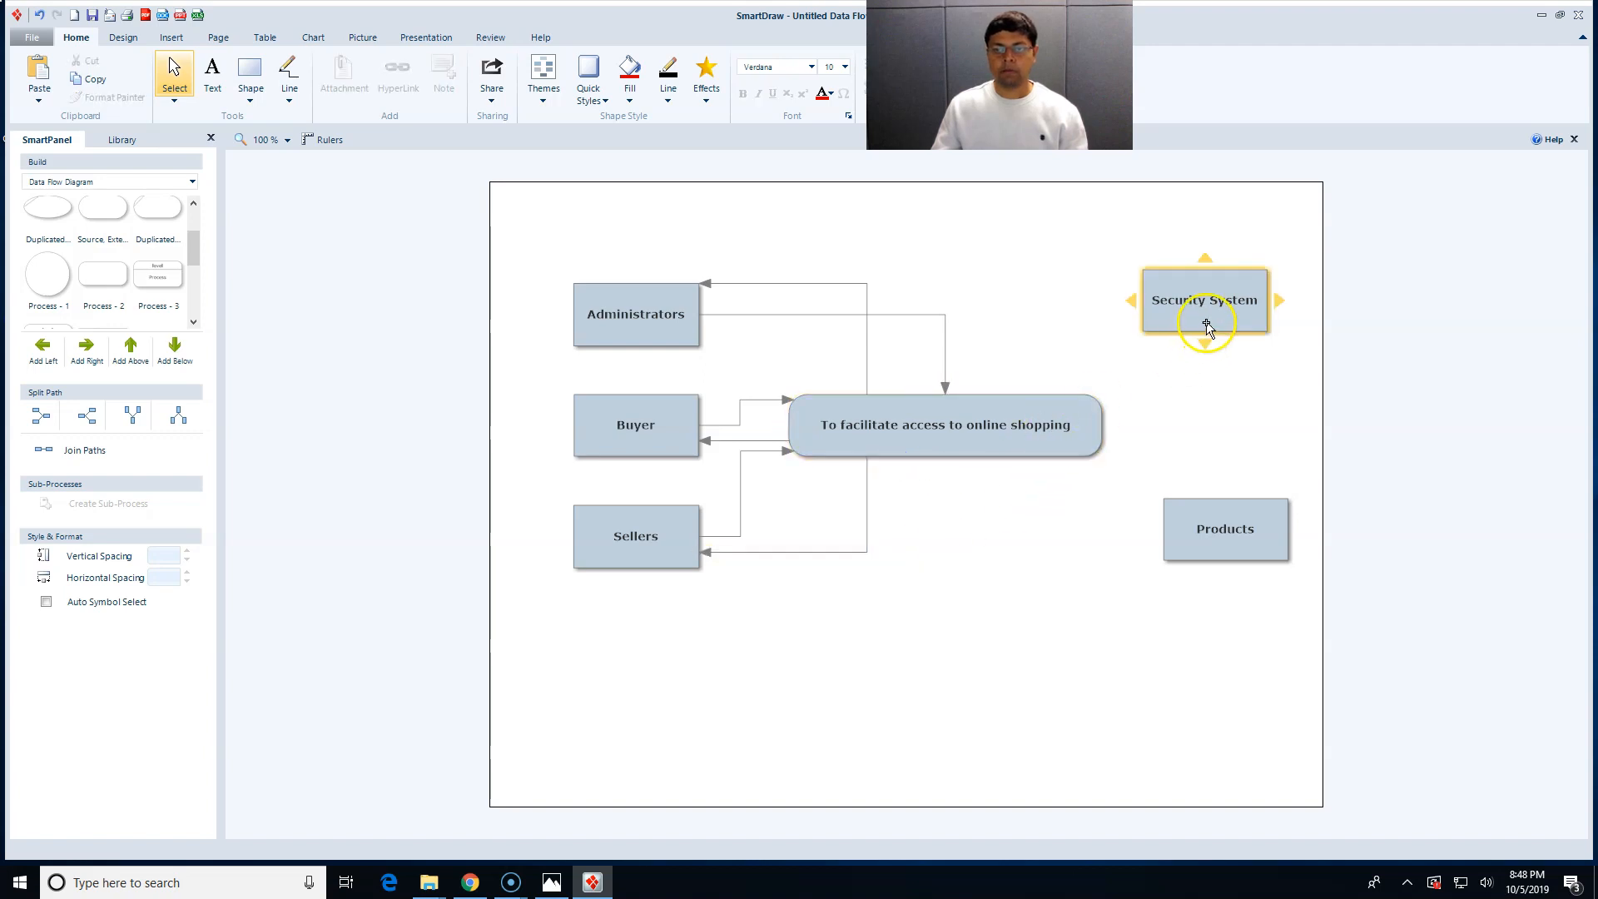
pyautogui.click(289, 74)
pyautogui.moveTo(1203, 300)
pyautogui.mouseDown()
pyautogui.moveTo(1127, 301)
pyautogui.moveTo(1079, 416)
pyautogui.mouseUp()
pyautogui.click(833, 422)
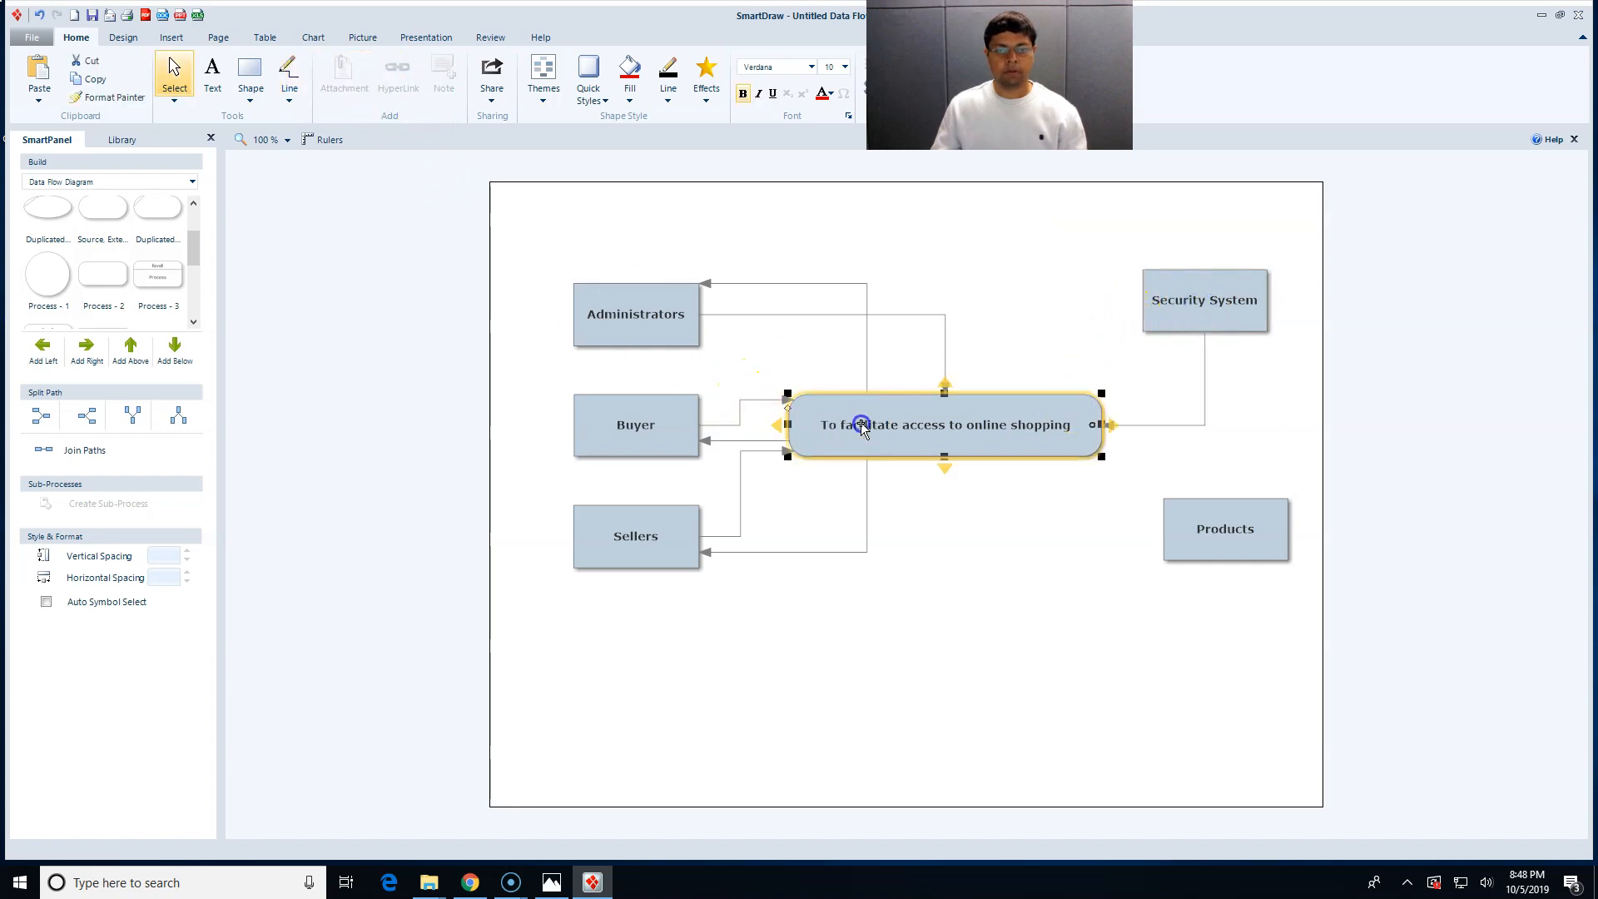
# Add a return arrow to the left edge of Security System from the right part of the process's top edge.
pyautogui.click(288, 81)
pyautogui.moveTo(1152, 315); pyautogui.dragTo(1144, 299)
pyautogui.click(949, 384)
pyautogui.moveTo(943, 393); pyautogui.dragTo(1024, 394)
pyautogui.click(1026, 517)
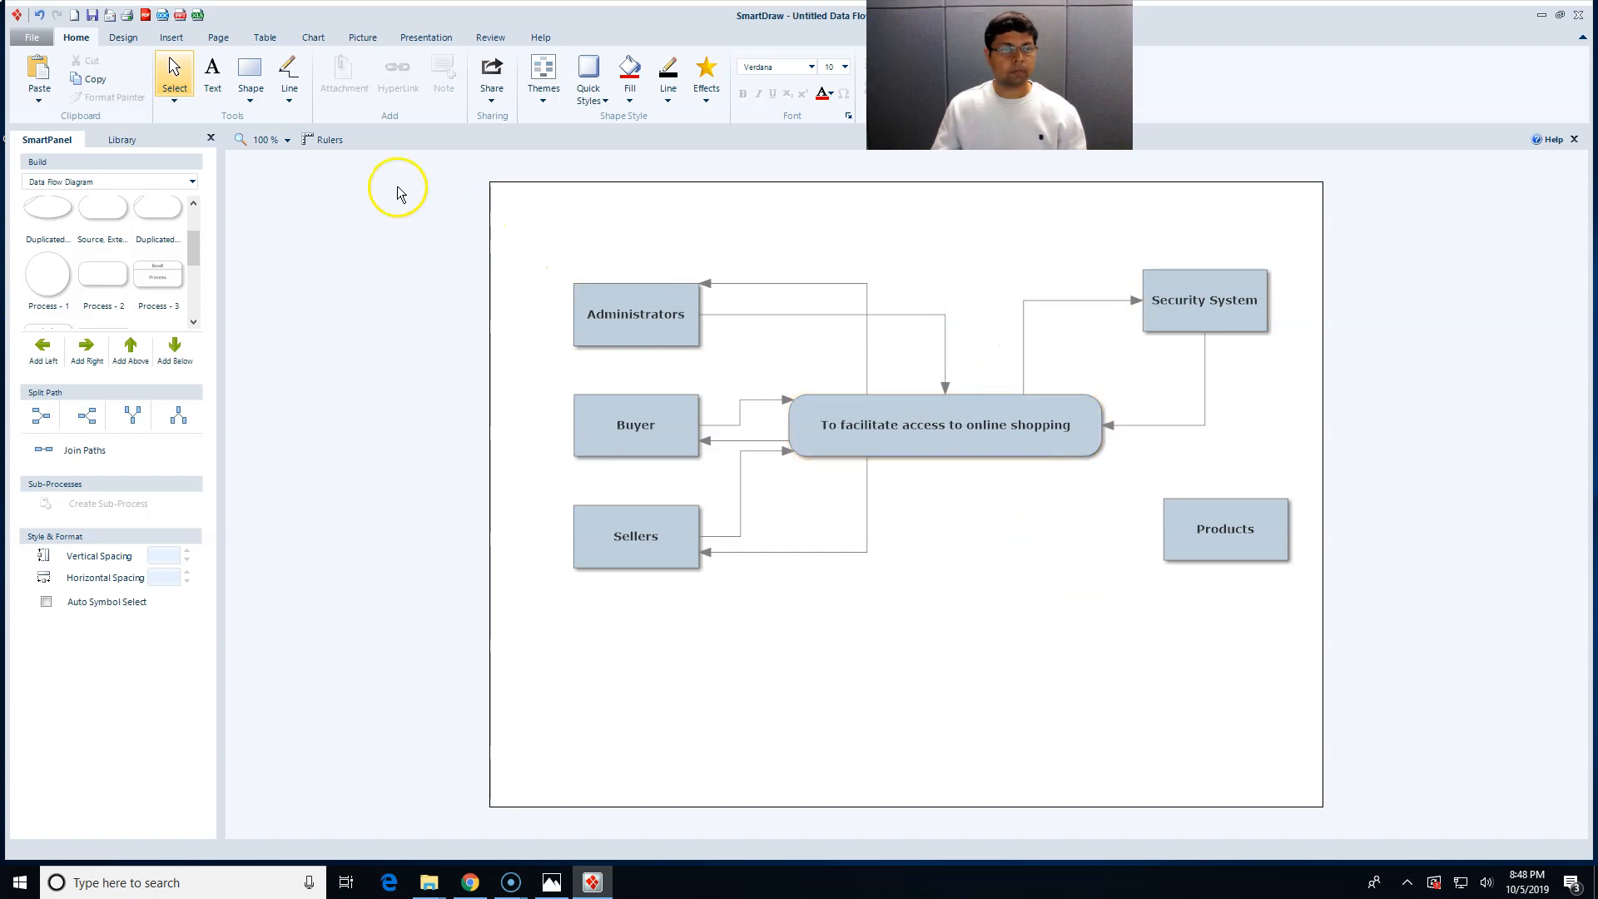
# Connect Products and the process with one arrow in each direction, attached at separate points on the process's bottom edge.
pyautogui.click(288, 73)
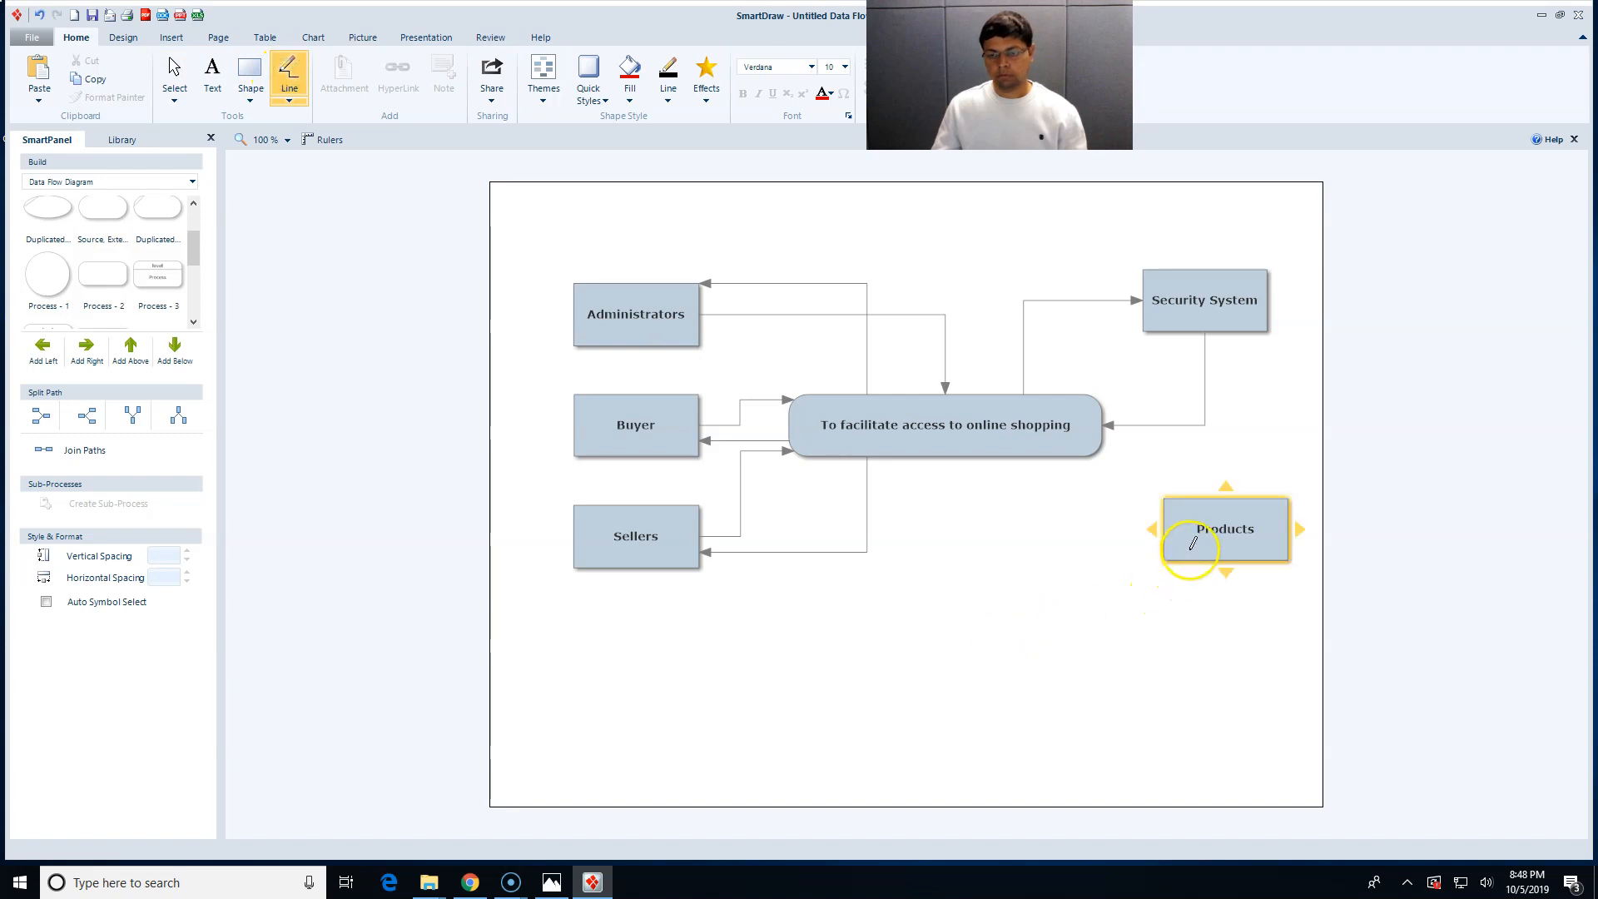
pyautogui.moveTo(1192, 544)
pyautogui.mouseDown()
pyautogui.moveTo(1013, 546)
pyautogui.moveTo(992, 464)
pyautogui.moveTo(1009, 455)
pyautogui.mouseUp()
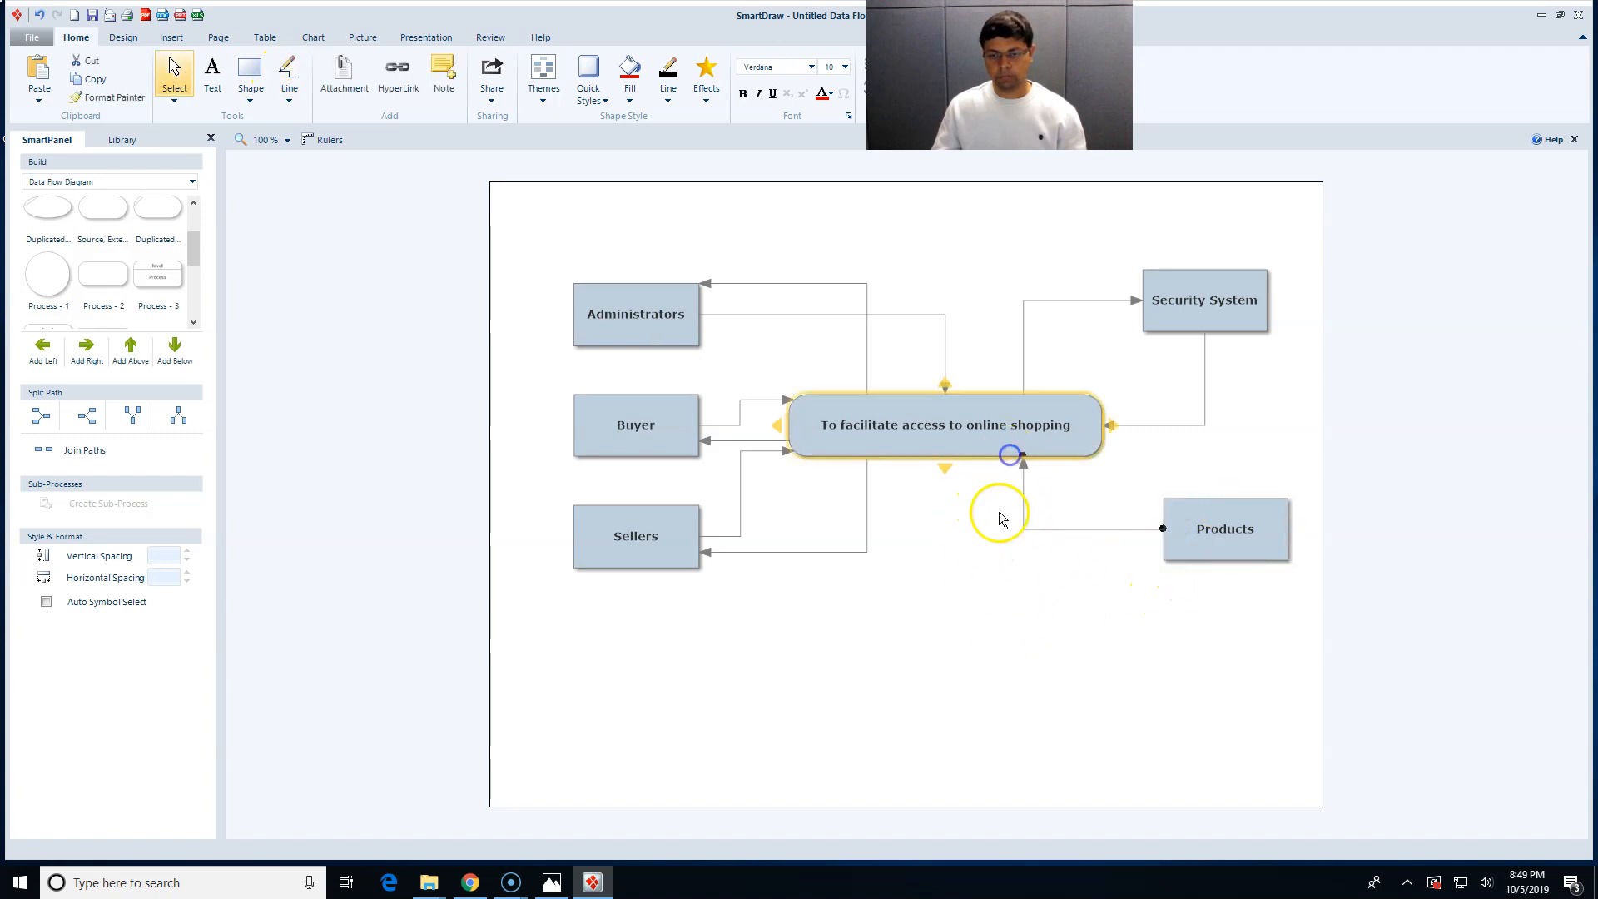
pyautogui.click(293, 82)
pyautogui.moveTo(951, 455)
pyautogui.mouseDown()
pyautogui.moveTo(965, 561)
pyautogui.moveTo(1213, 607)
pyautogui.moveTo(1224, 556)
pyautogui.moveTo(1177, 600)
pyautogui.moveTo(1237, 560)
pyautogui.moveTo(1166, 522)
pyautogui.moveTo(1146, 528)
pyautogui.moveTo(1165, 546)
pyautogui.mouseUp()
pyautogui.press('Escape')
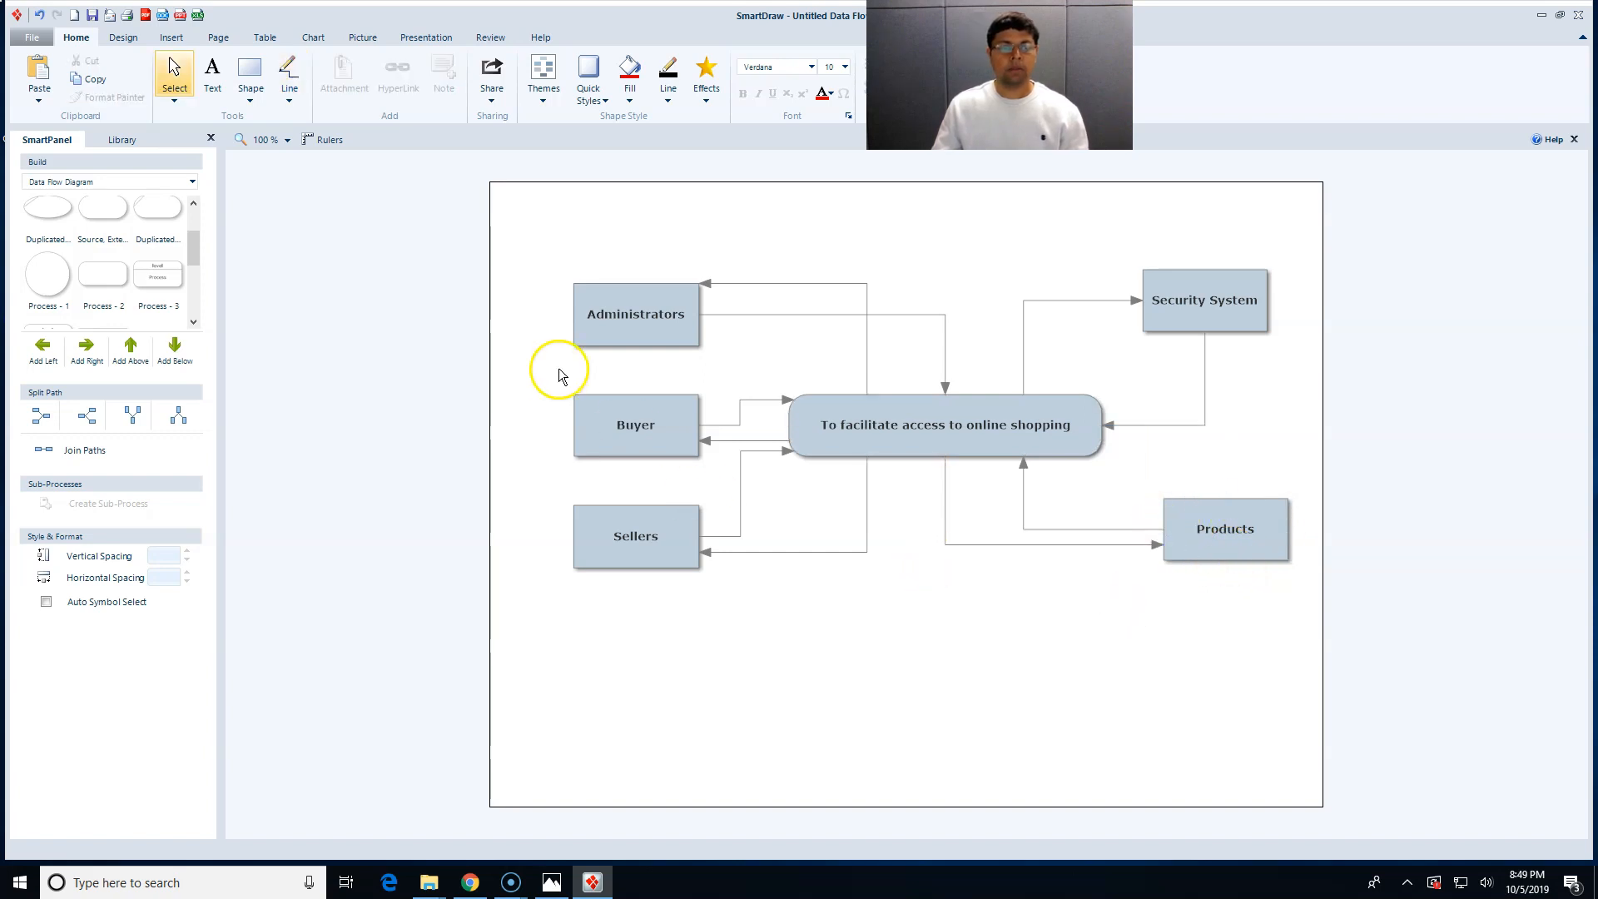
# Fill the Administrators, Buyer and Sellers boxes with the recent green color.
pyautogui.click(571, 282)
pyautogui.click(537, 223)
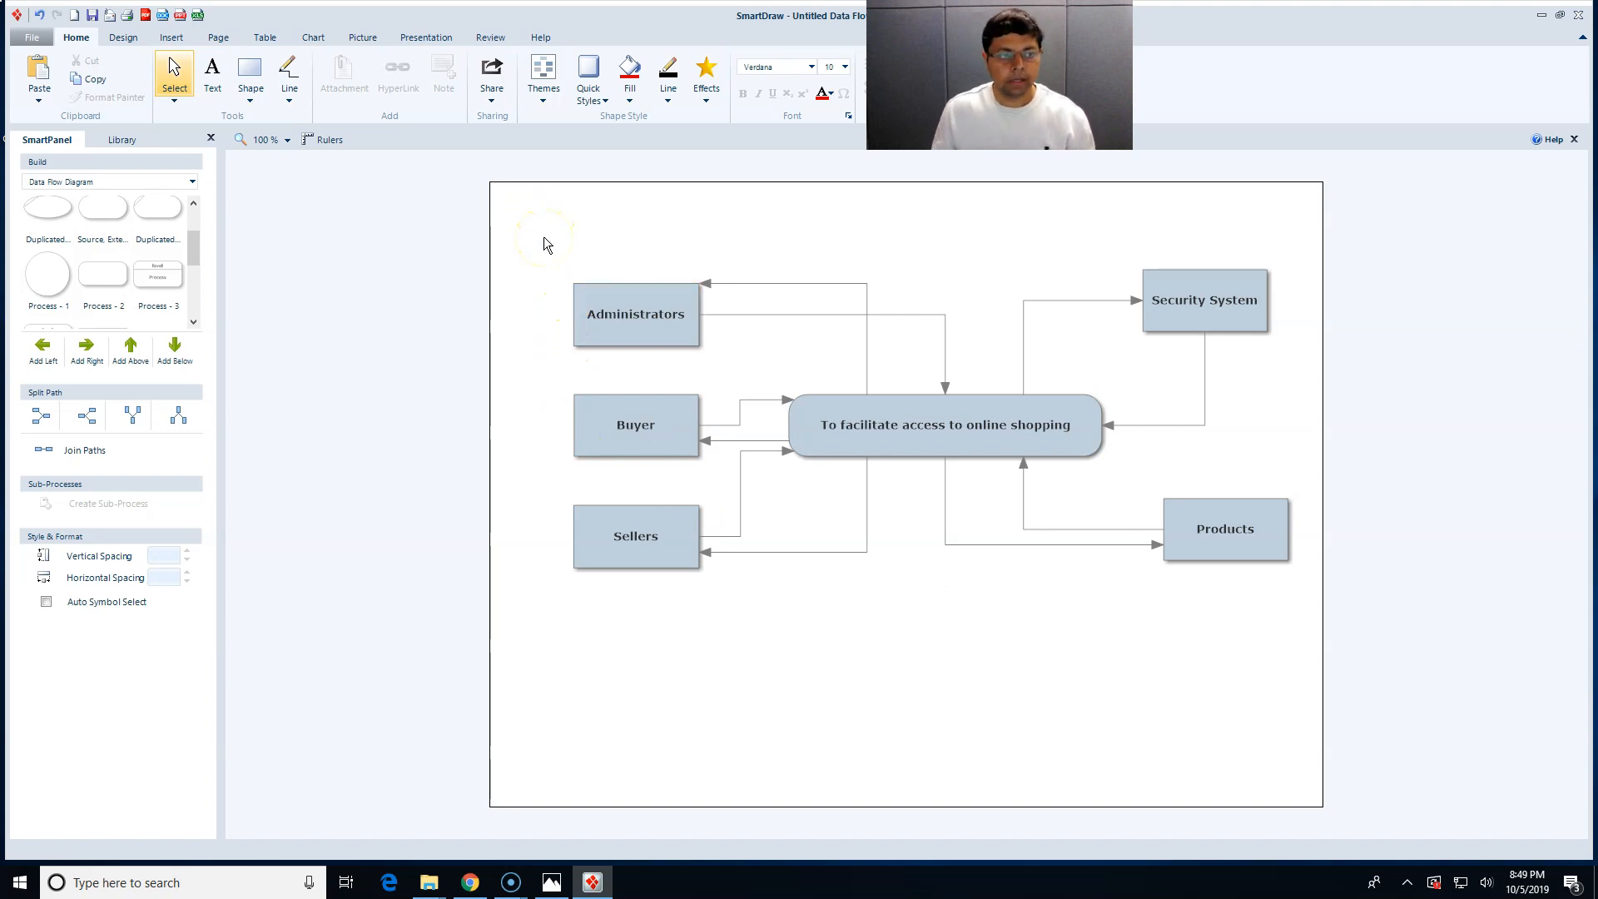
pyautogui.moveTo(543, 236); pyautogui.dragTo(720, 645)
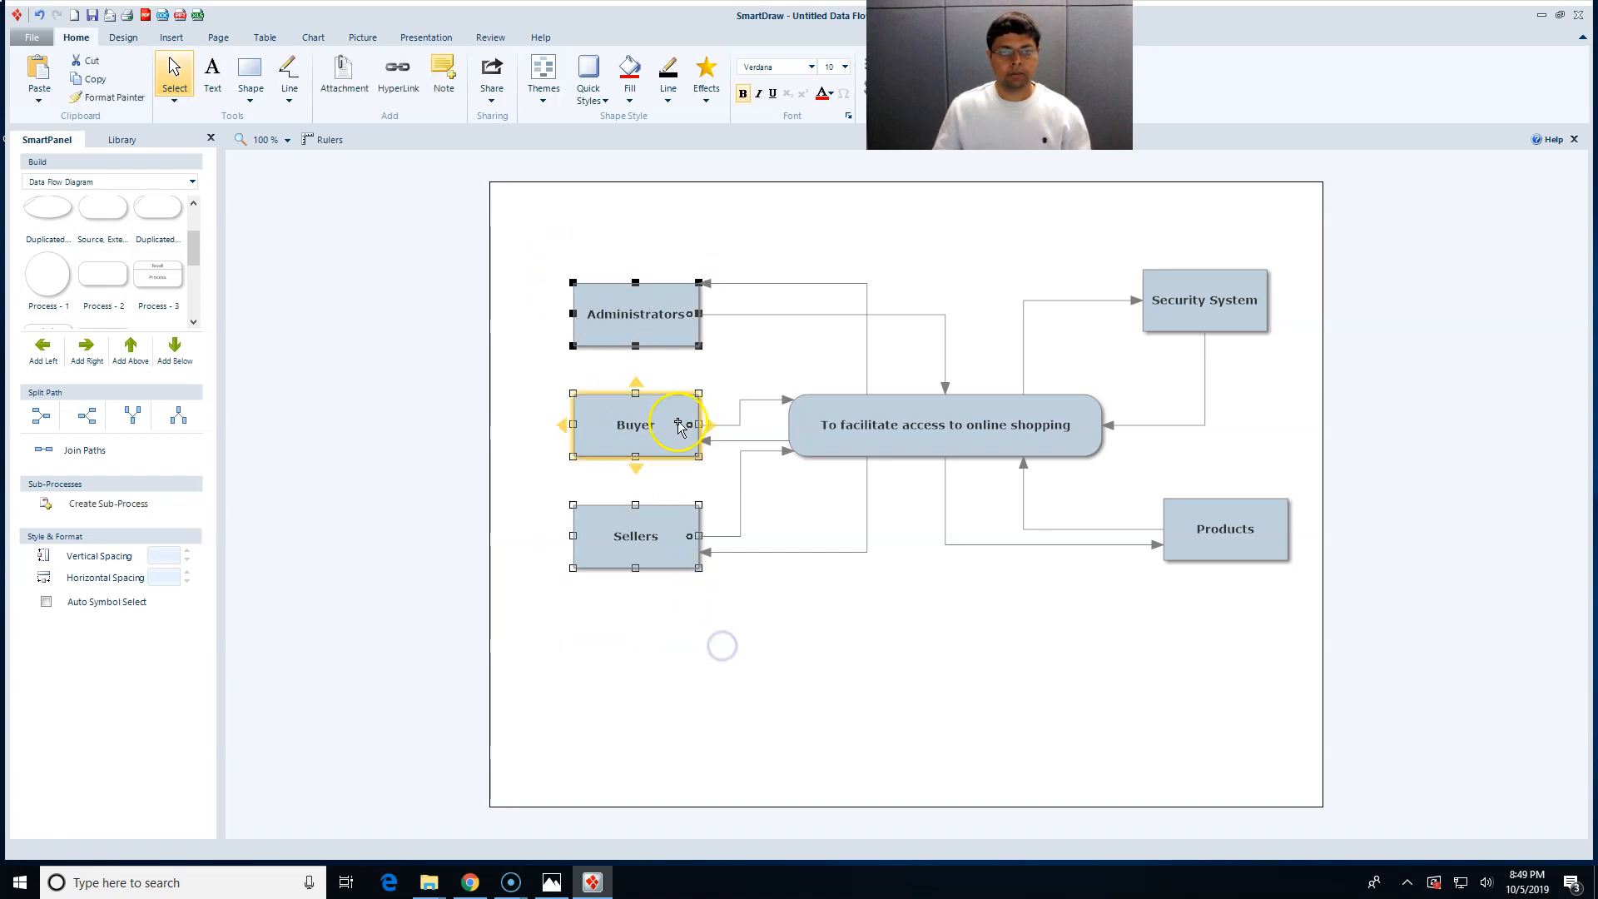
pyautogui.click(630, 102)
pyautogui.click(675, 148)
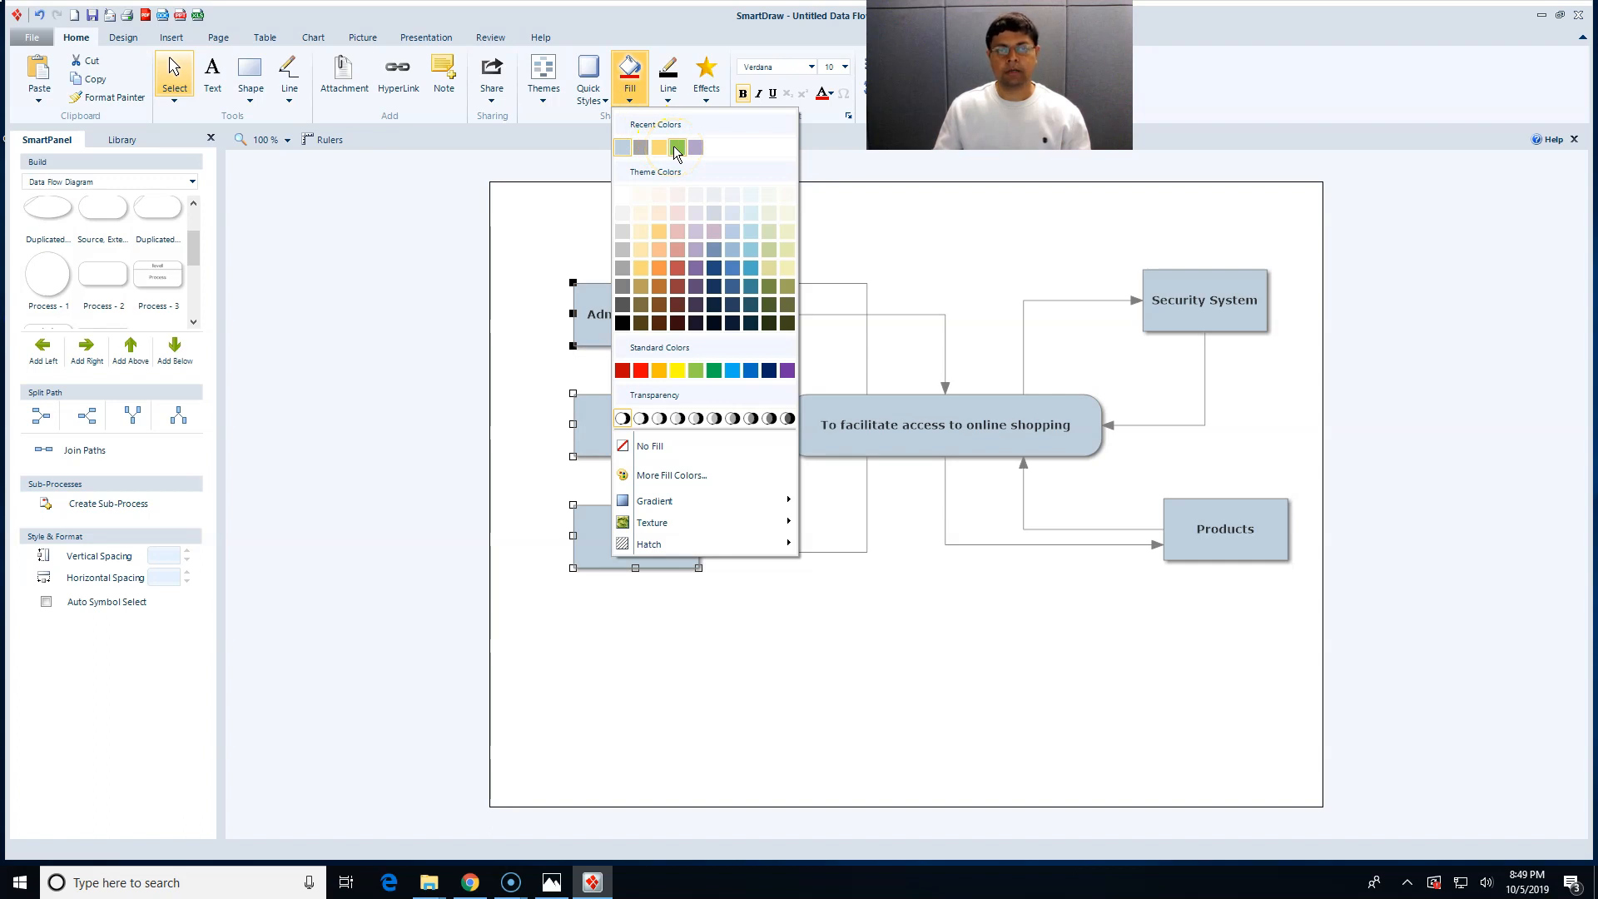
# Fill the Security System and Products boxes with the recent light orange color.
pyautogui.click(828, 210)
pyautogui.moveTo(1114, 230); pyautogui.dragTo(1304, 610)
pyautogui.click(624, 109)
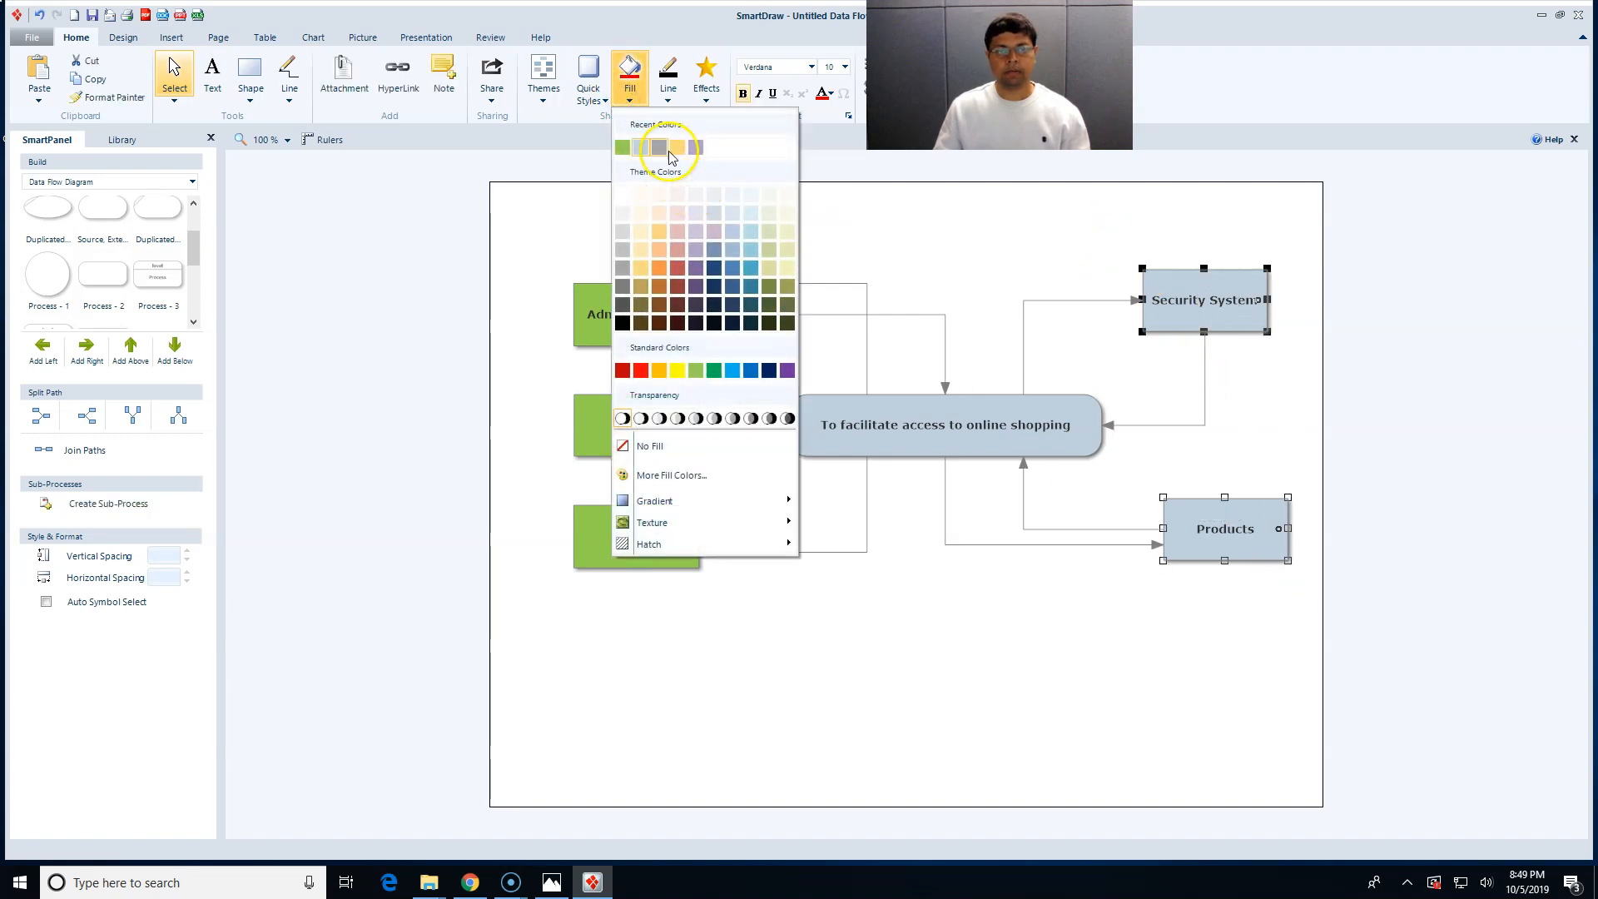
pyautogui.click(673, 152)
# Fill the central process shape with the recent purple color.
pyautogui.click(932, 243)
pyautogui.click(914, 454)
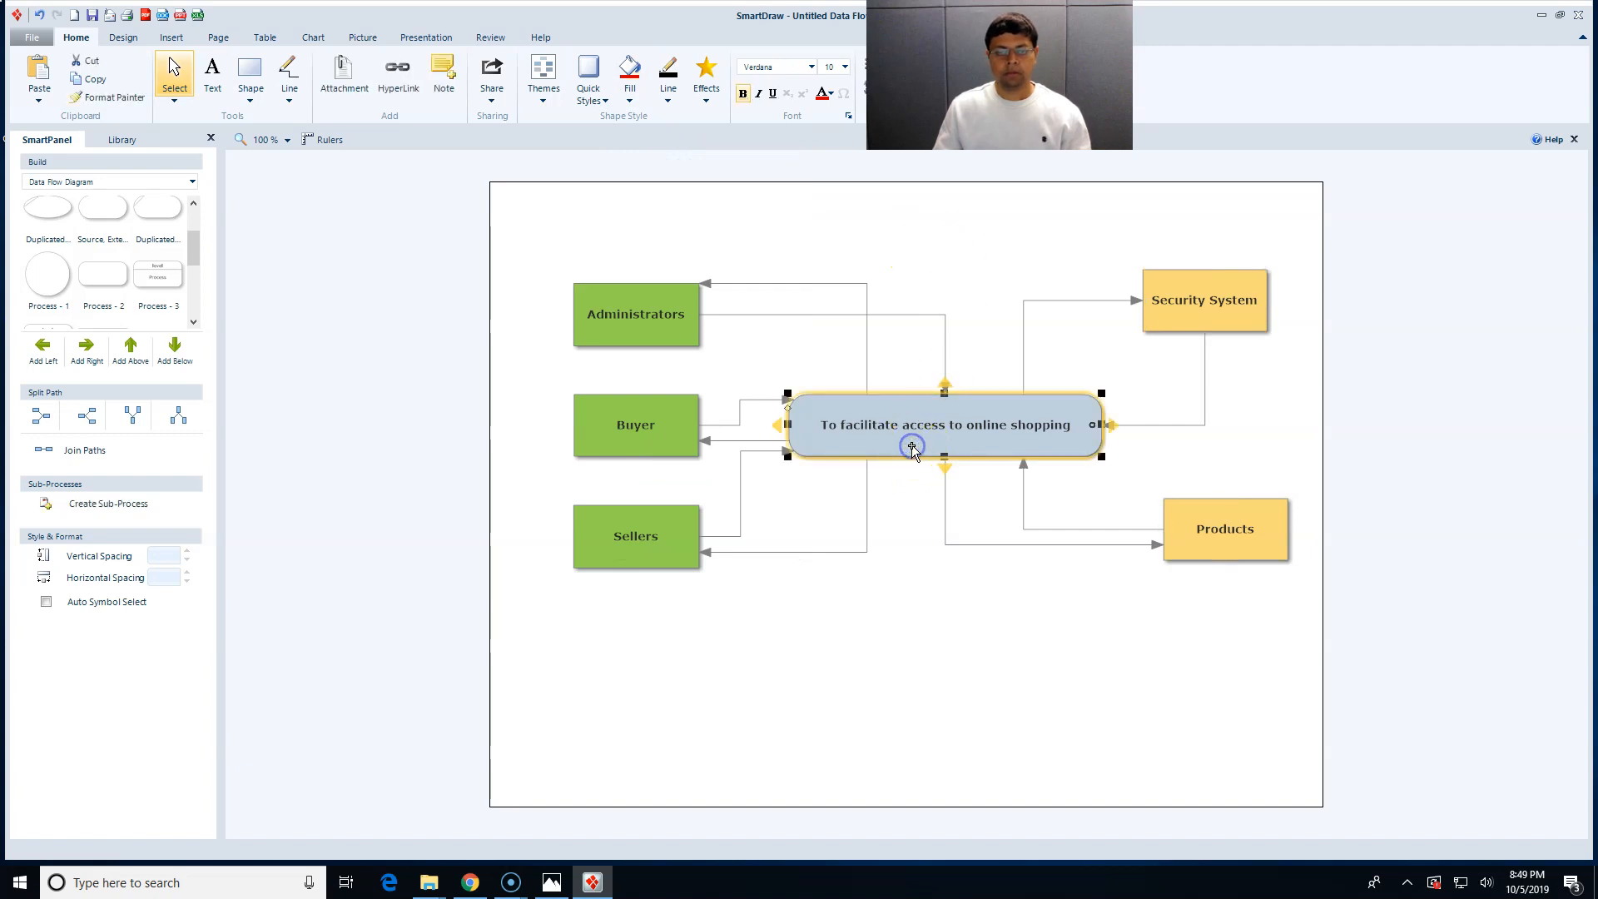
pyautogui.click(630, 98)
pyautogui.click(696, 147)
pyautogui.click(983, 267)
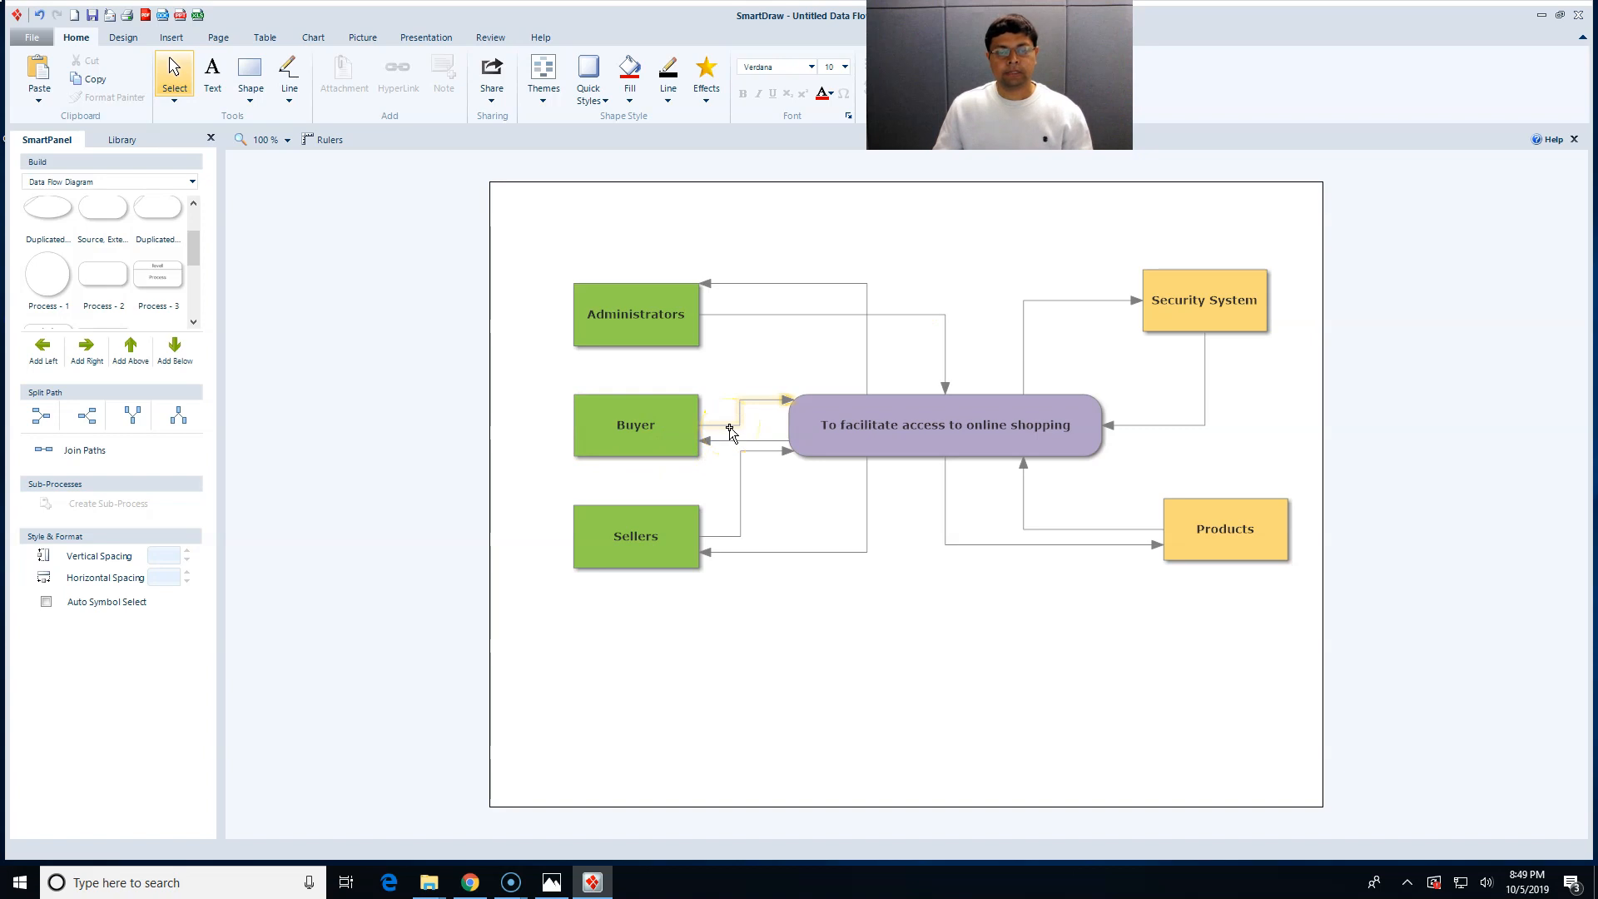
pyautogui.click(688, 448)
pyautogui.click(769, 436)
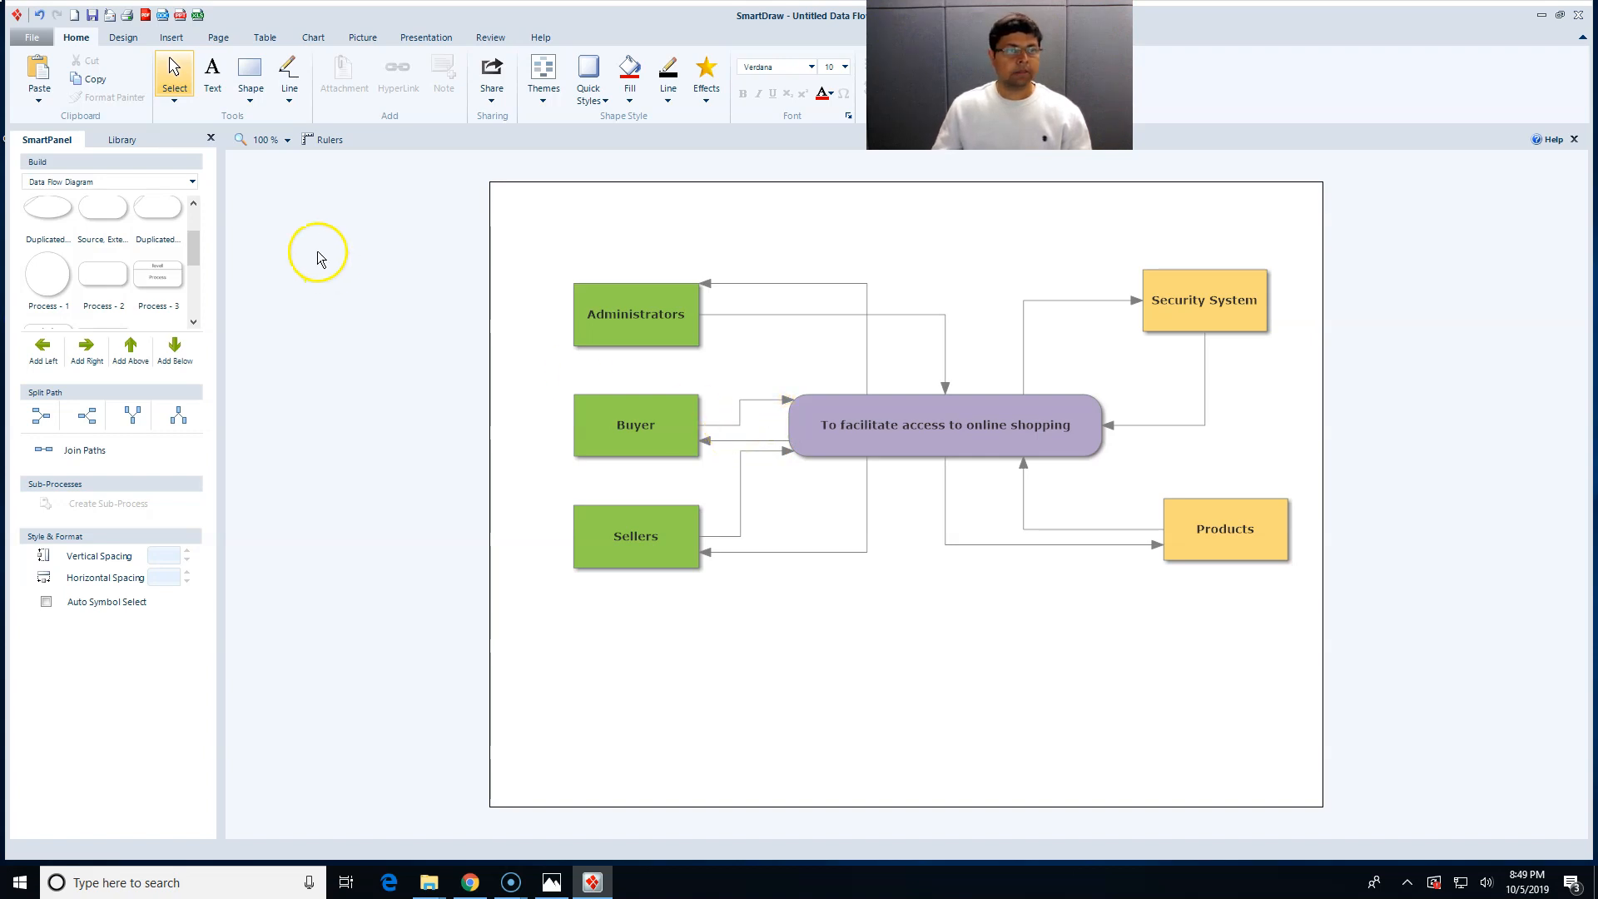
# Add the text "Reference for numbers" in the empty area below the diagram.
pyautogui.click(222, 90)
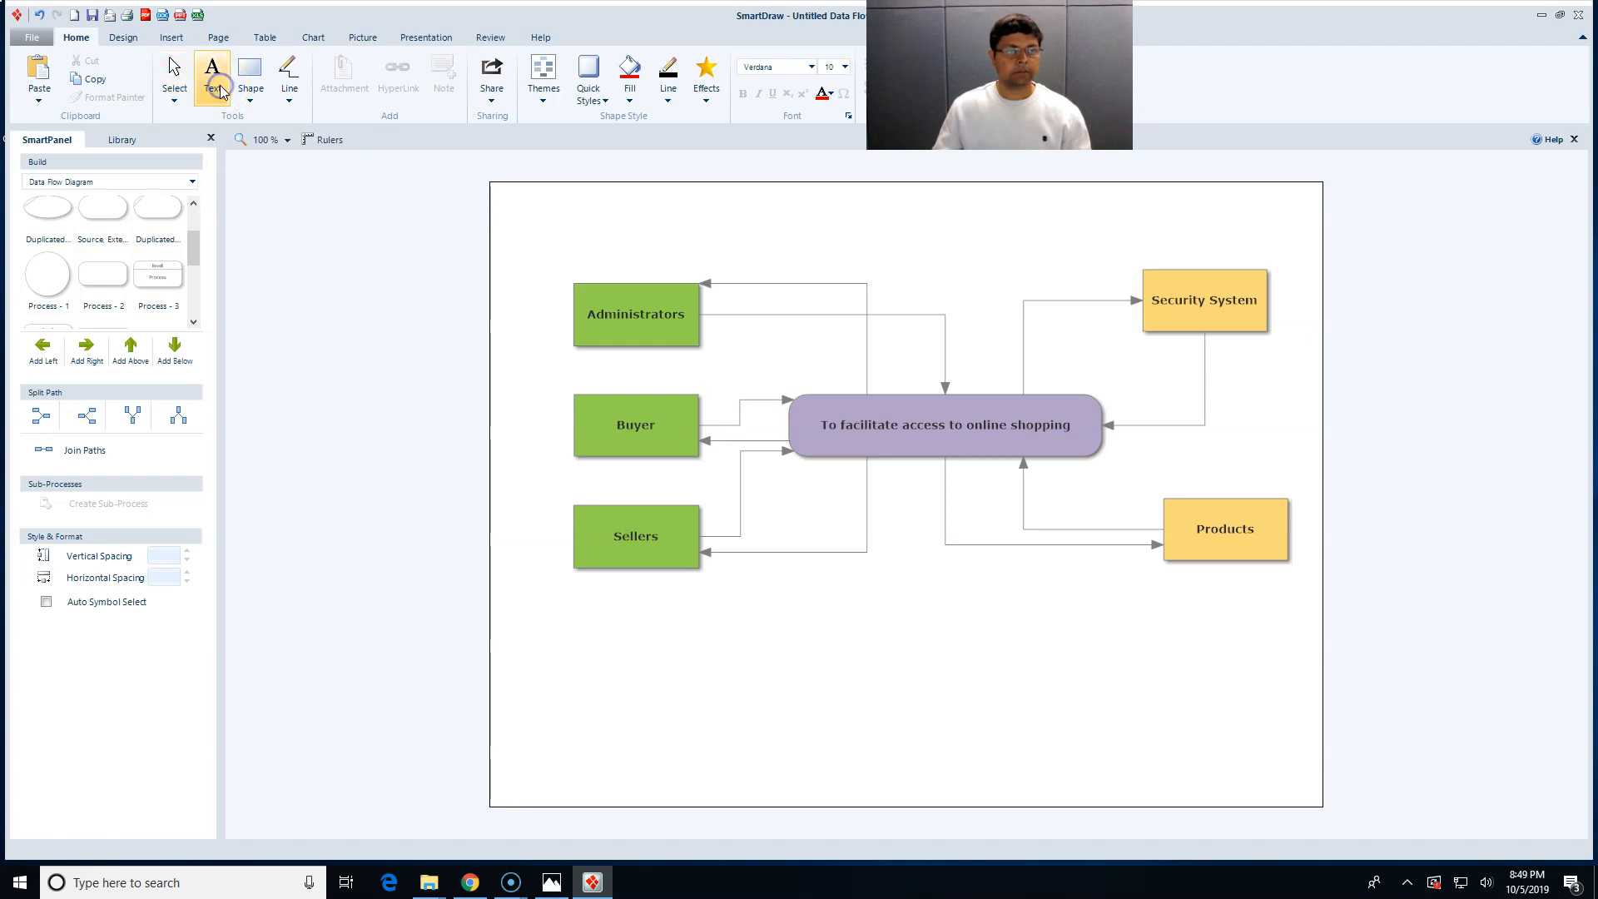
pyautogui.click(815, 626)
pyautogui.write('R')
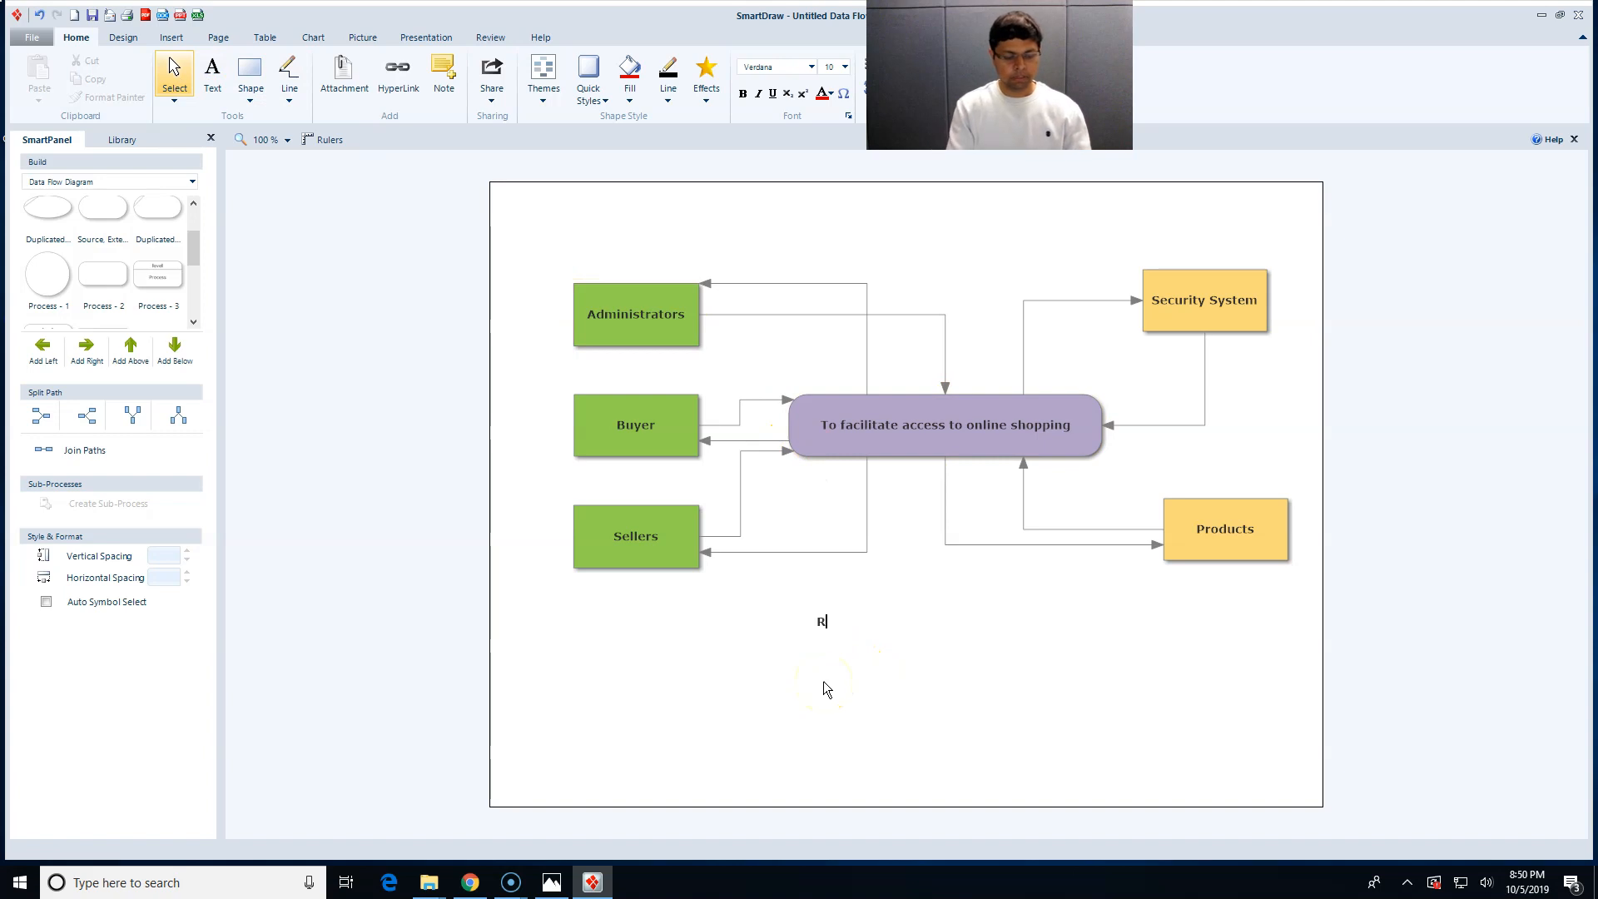
pyautogui.write('eference ')
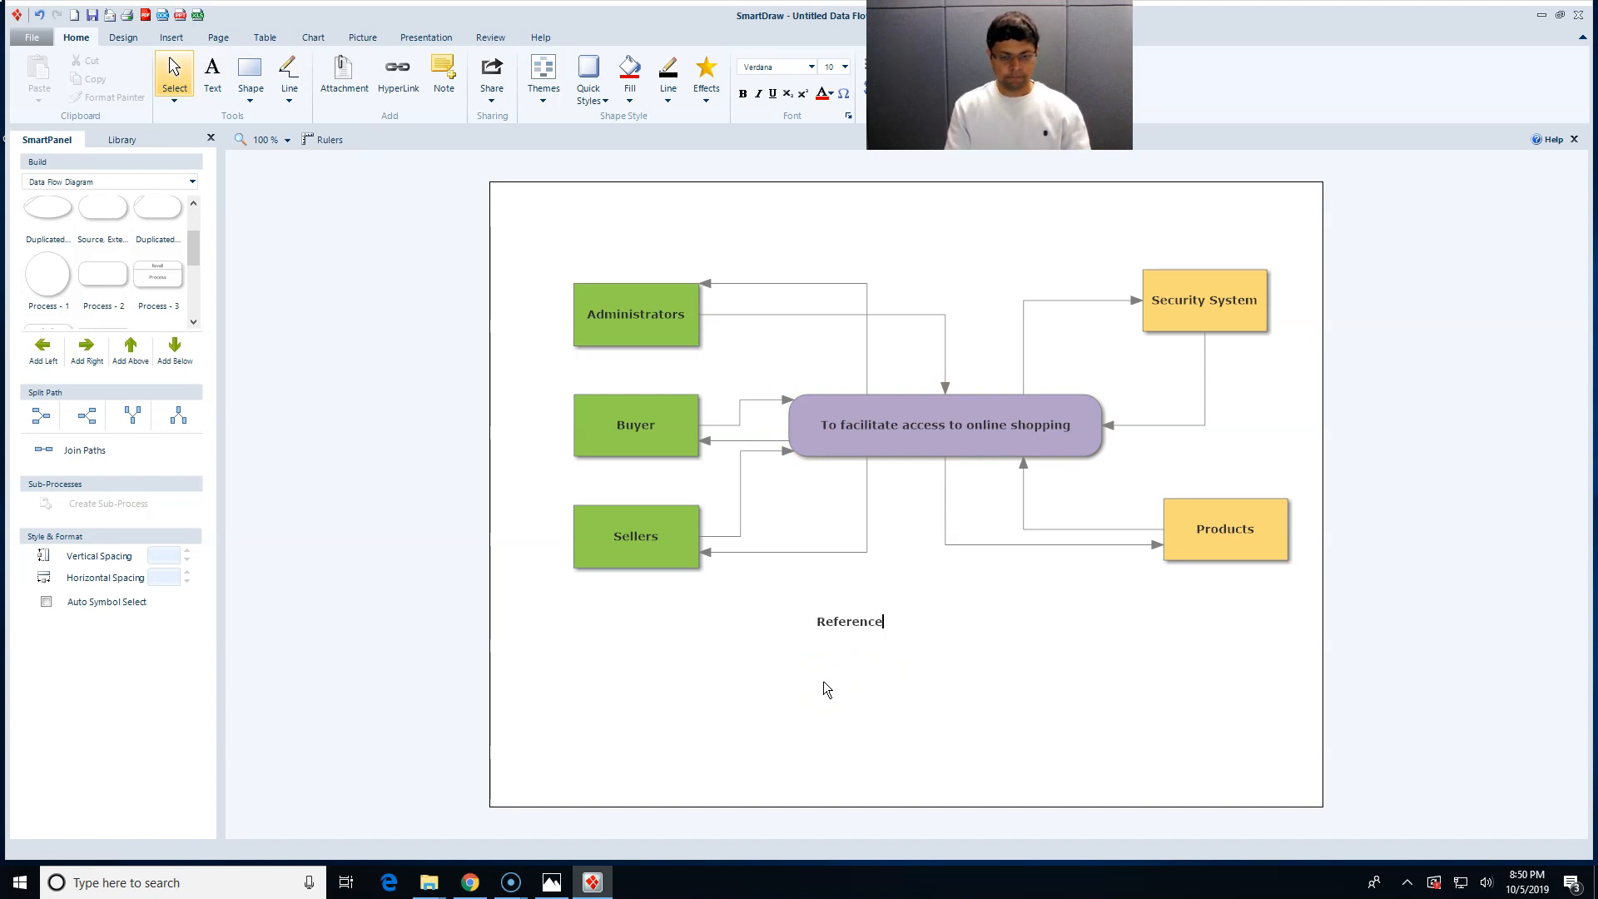
pyautogui.write('for num')
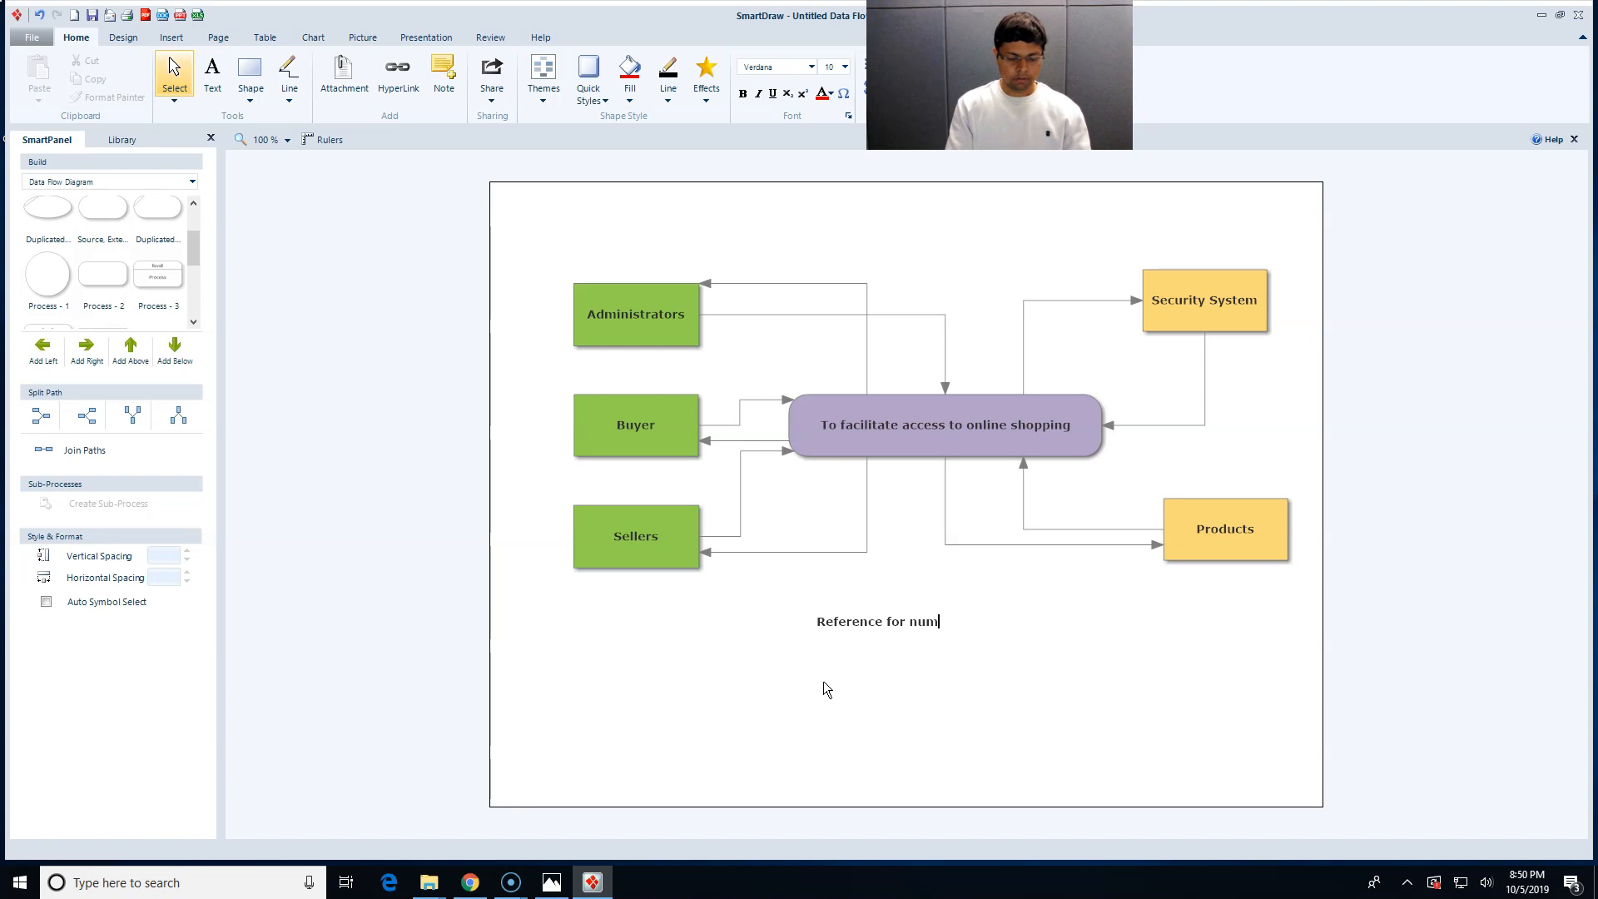
pyautogui.write('bers')
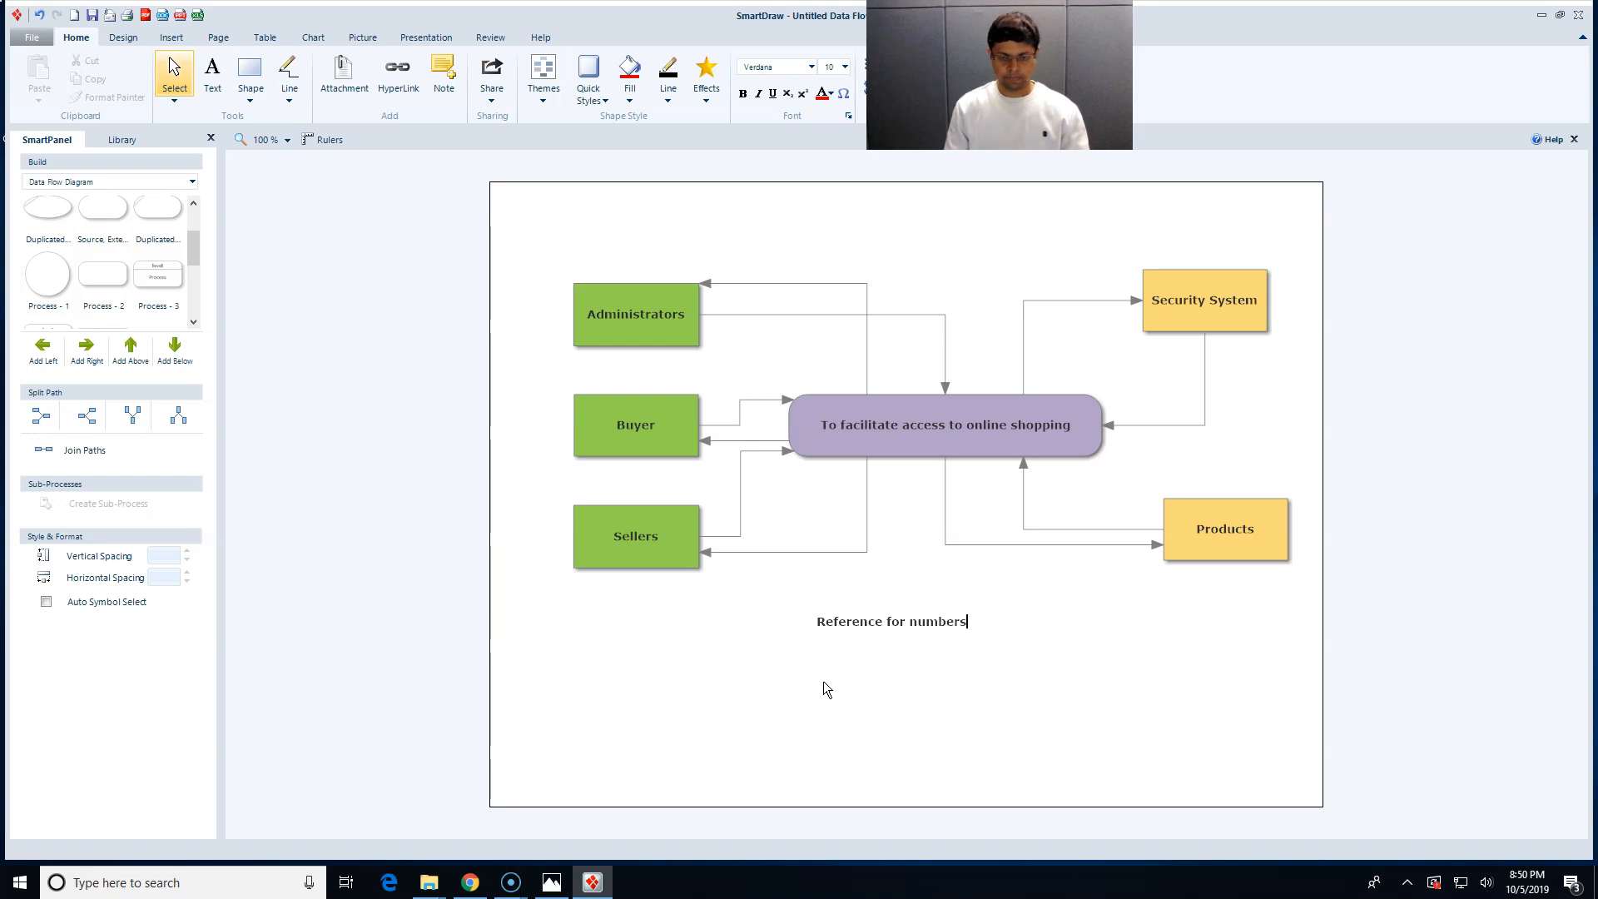